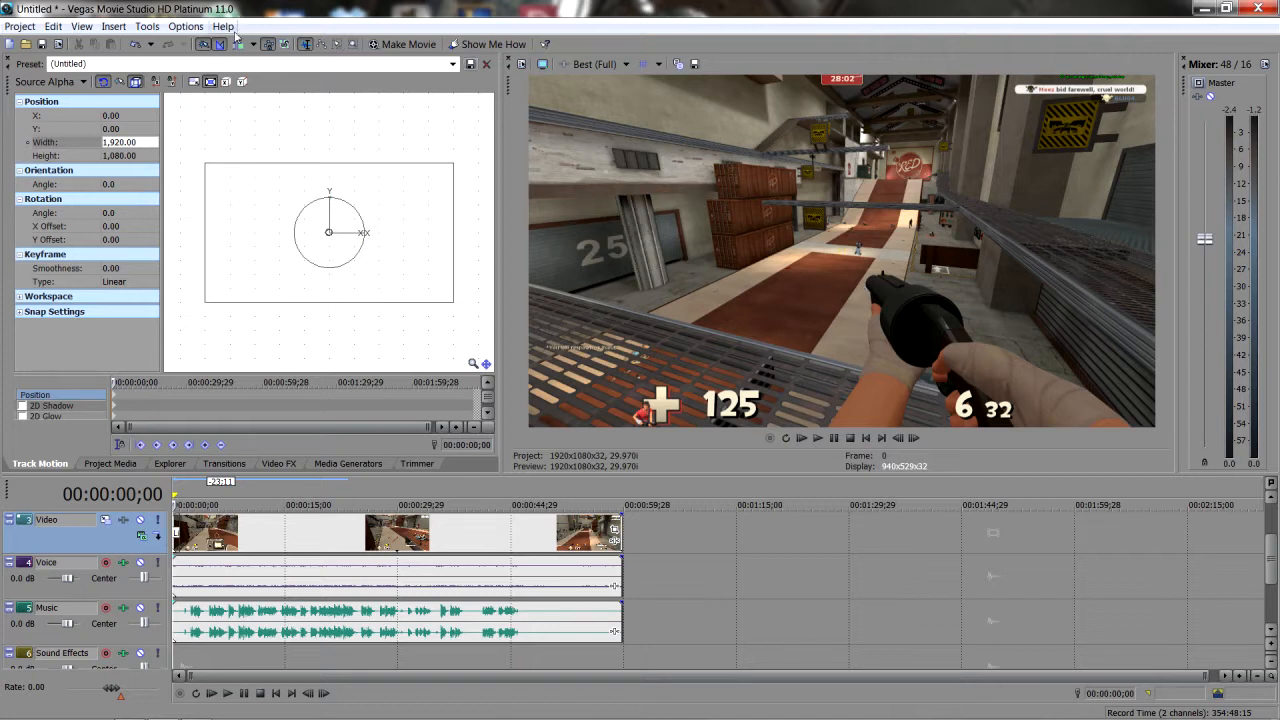
Step: Set the Video track's motion width to 960 and height to 540
click(120, 142)
click(130, 142)
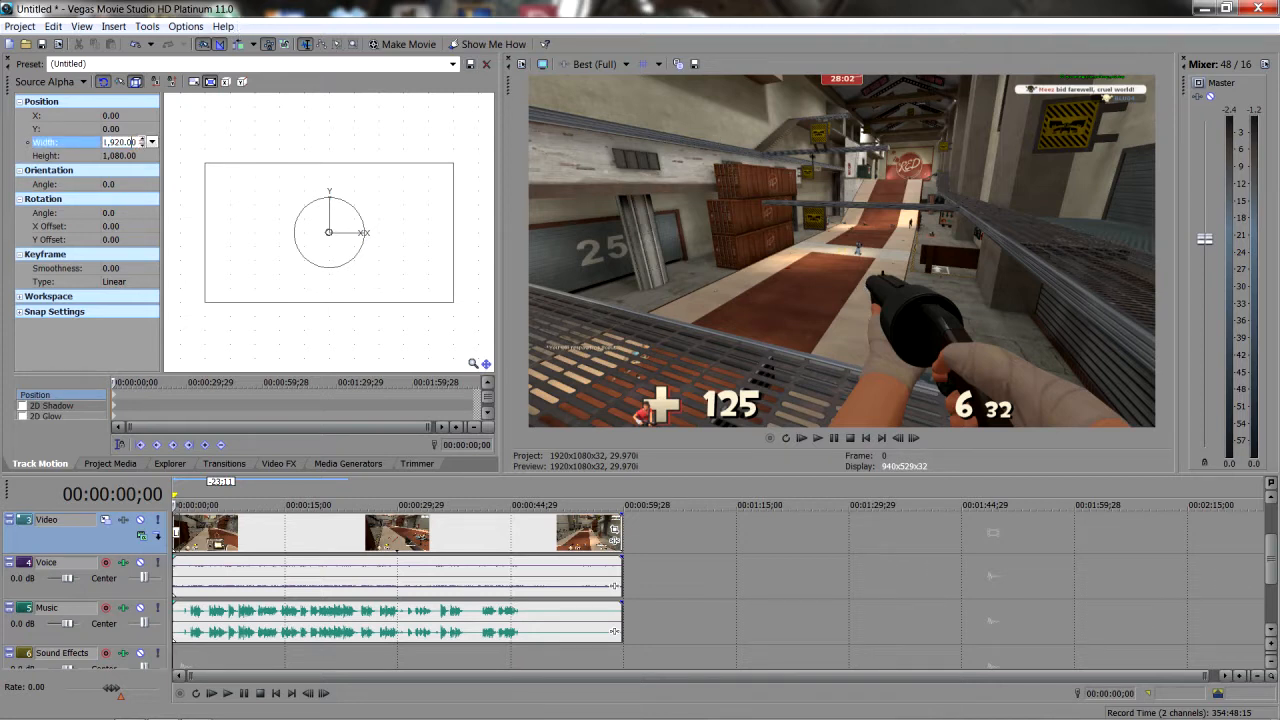
key(ctrl+a)
text(9)
key(Tab)
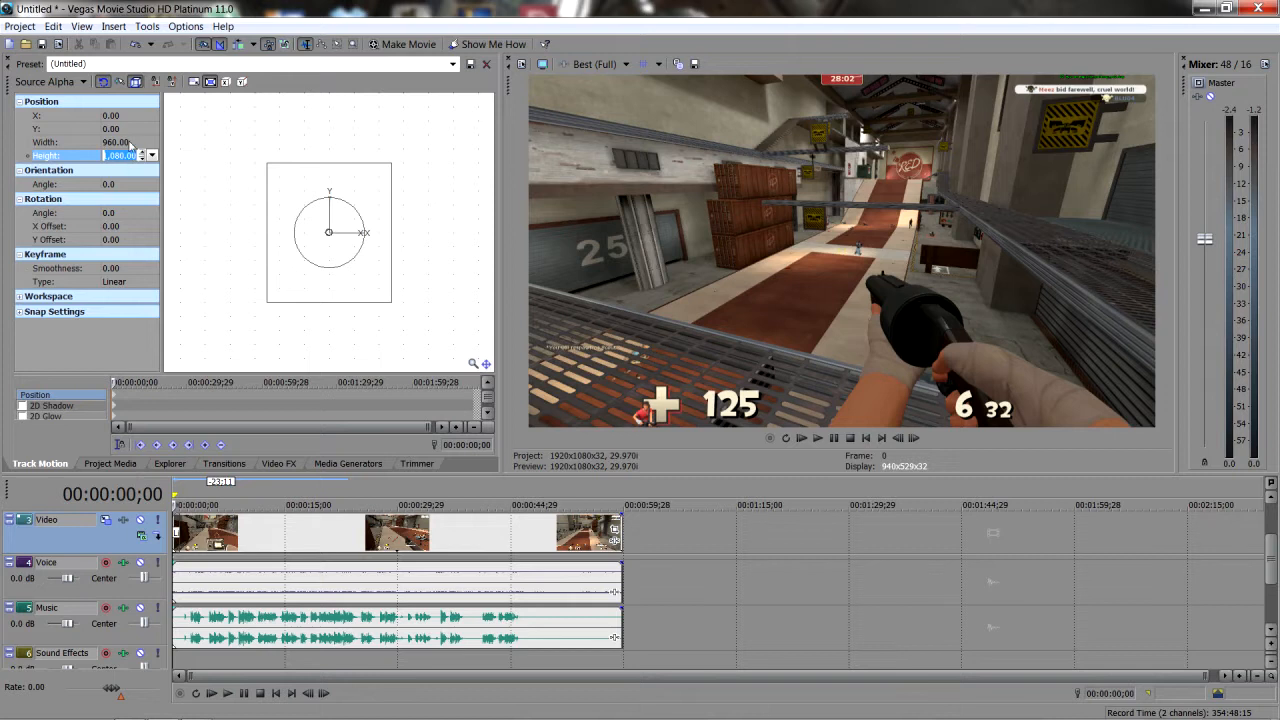
text(540)
key(Return)
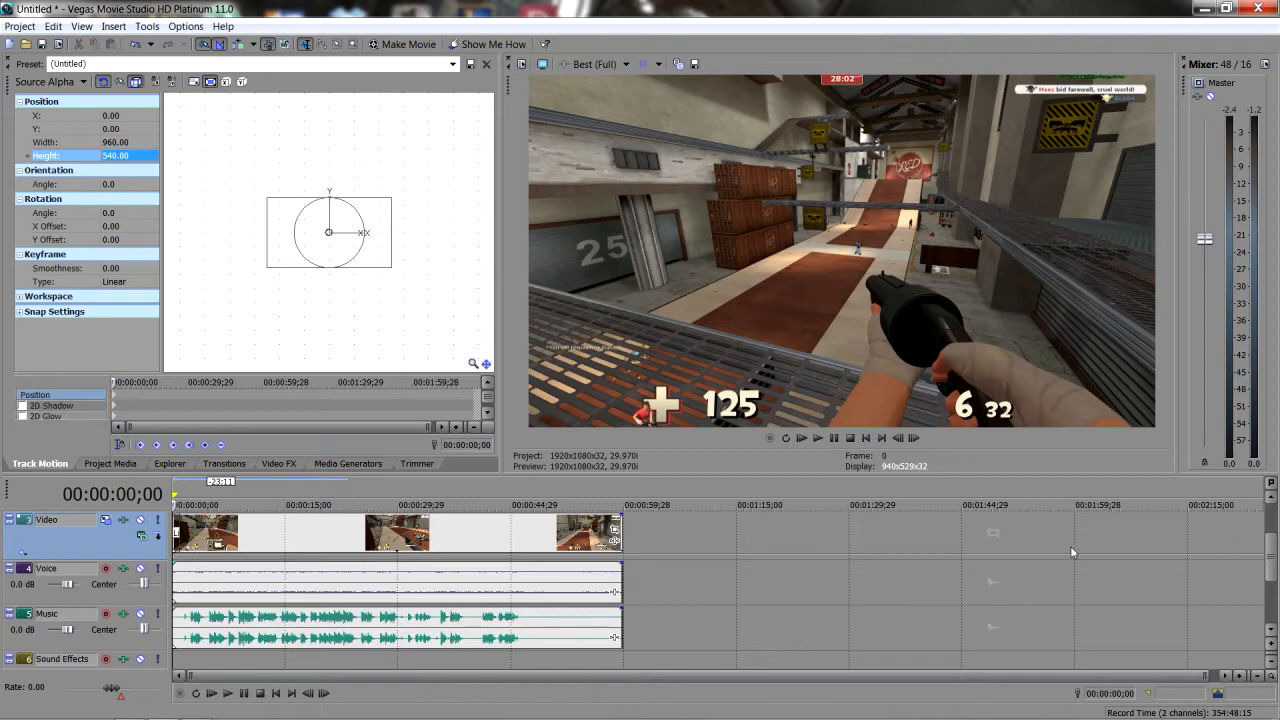
Step: Open the track motion of the Video Overlay track and set its width to 640 and height to 540
scroll(1268, 551, up, 3)
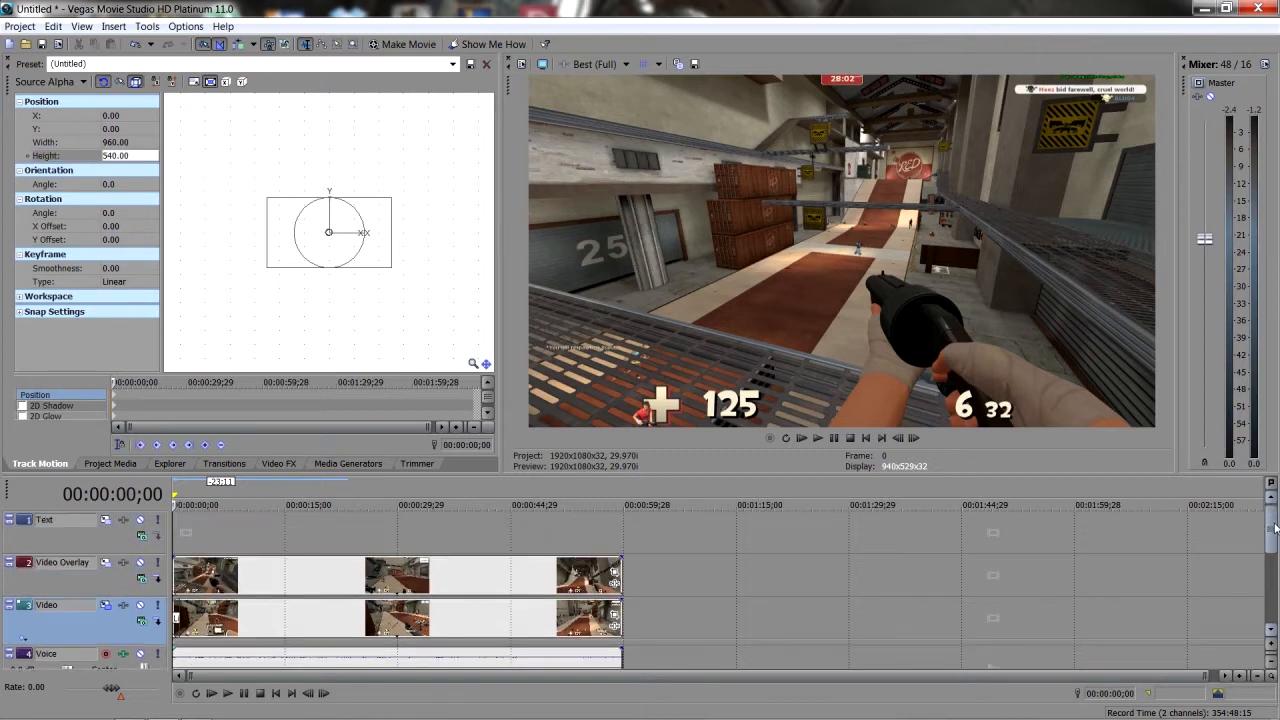
click(106, 562)
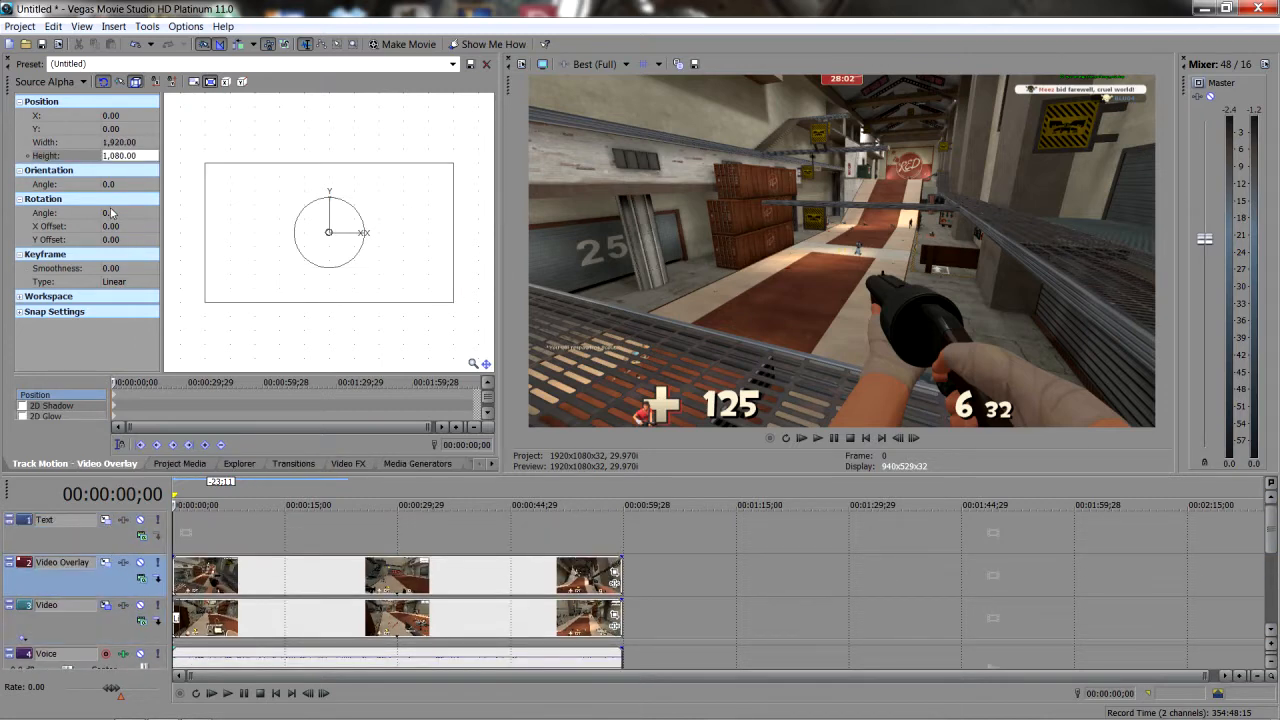
click(128, 141)
text(640)
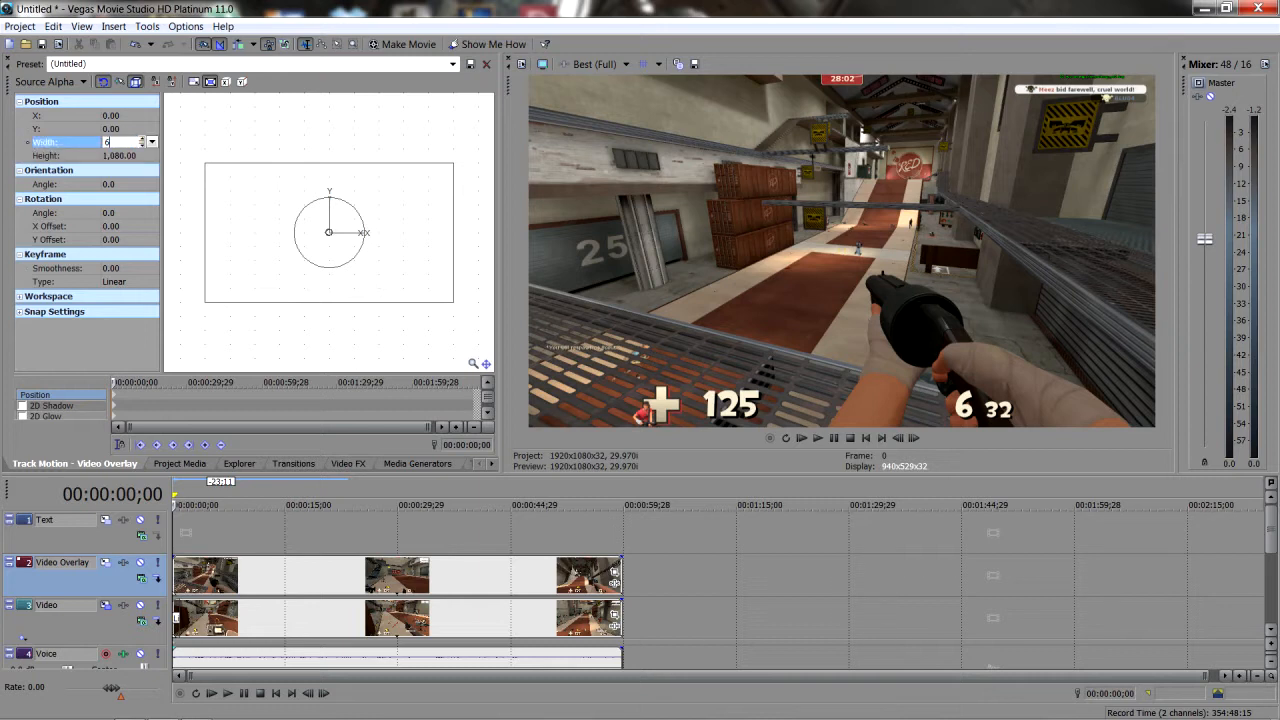
click(128, 158)
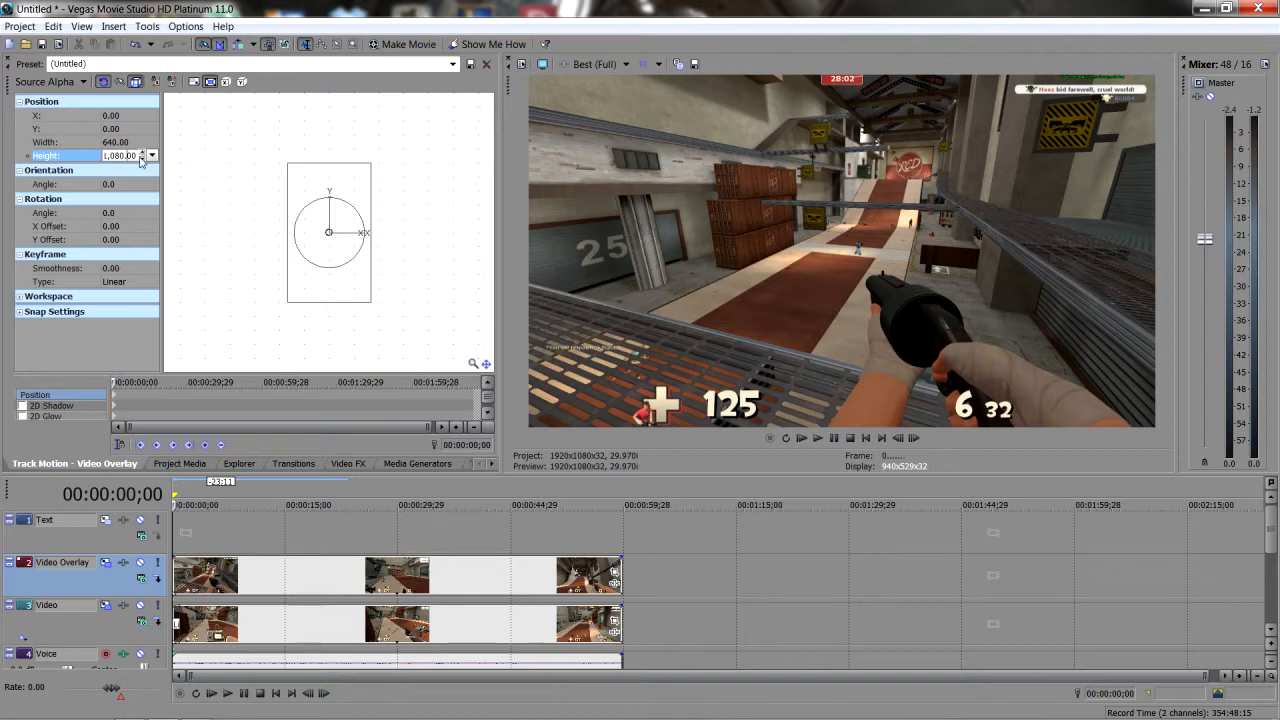
key(ctrl+a)
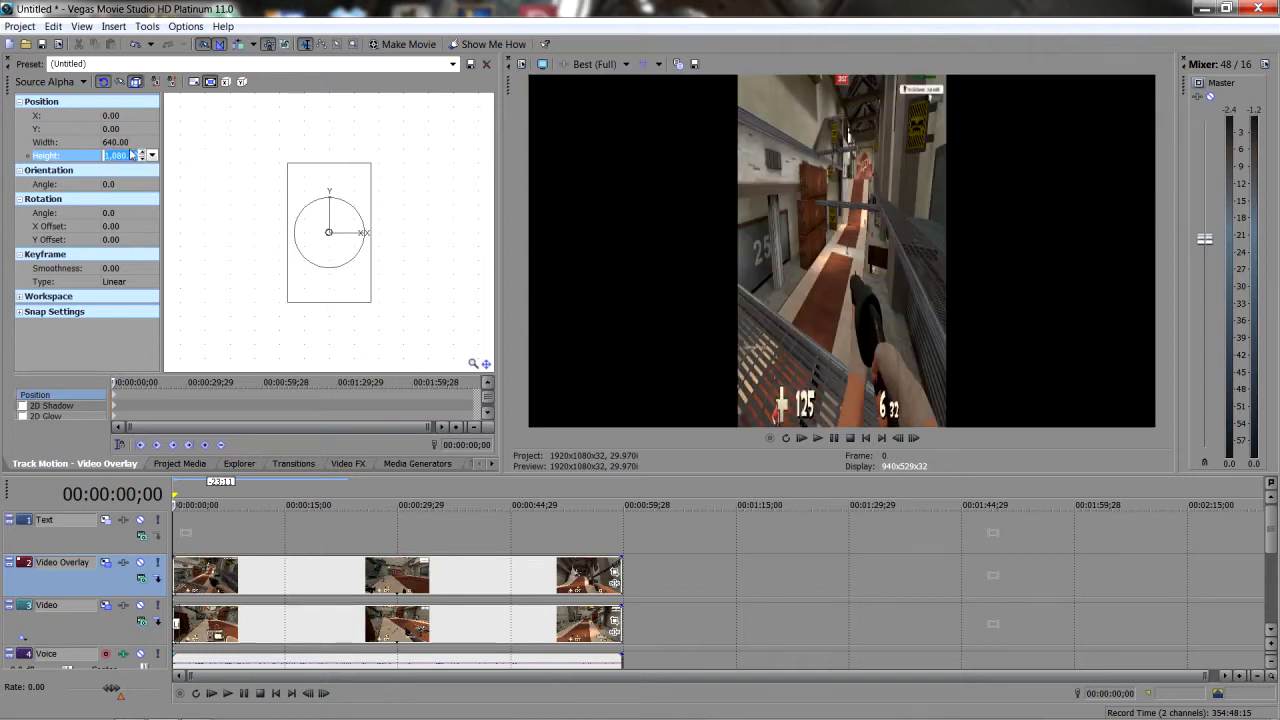
text(54)
key(Return)
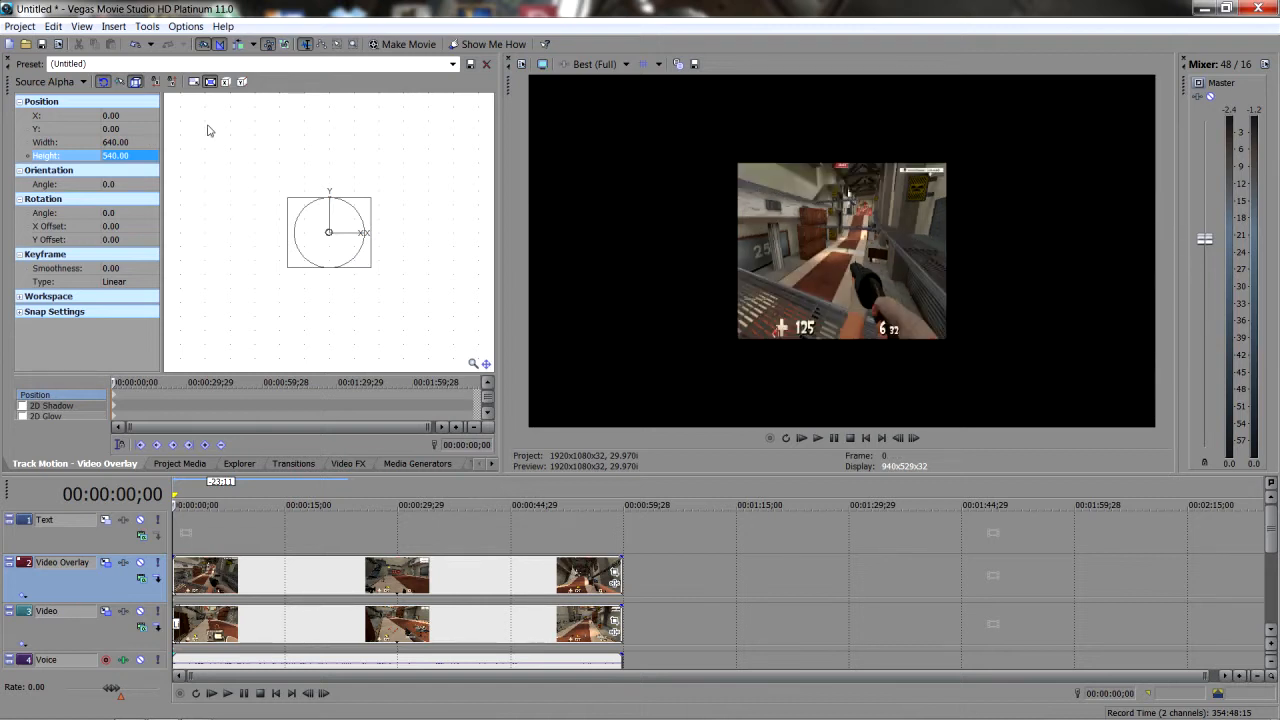
Step: Set the Video Overlay track's motion width to 960
click(115, 143)
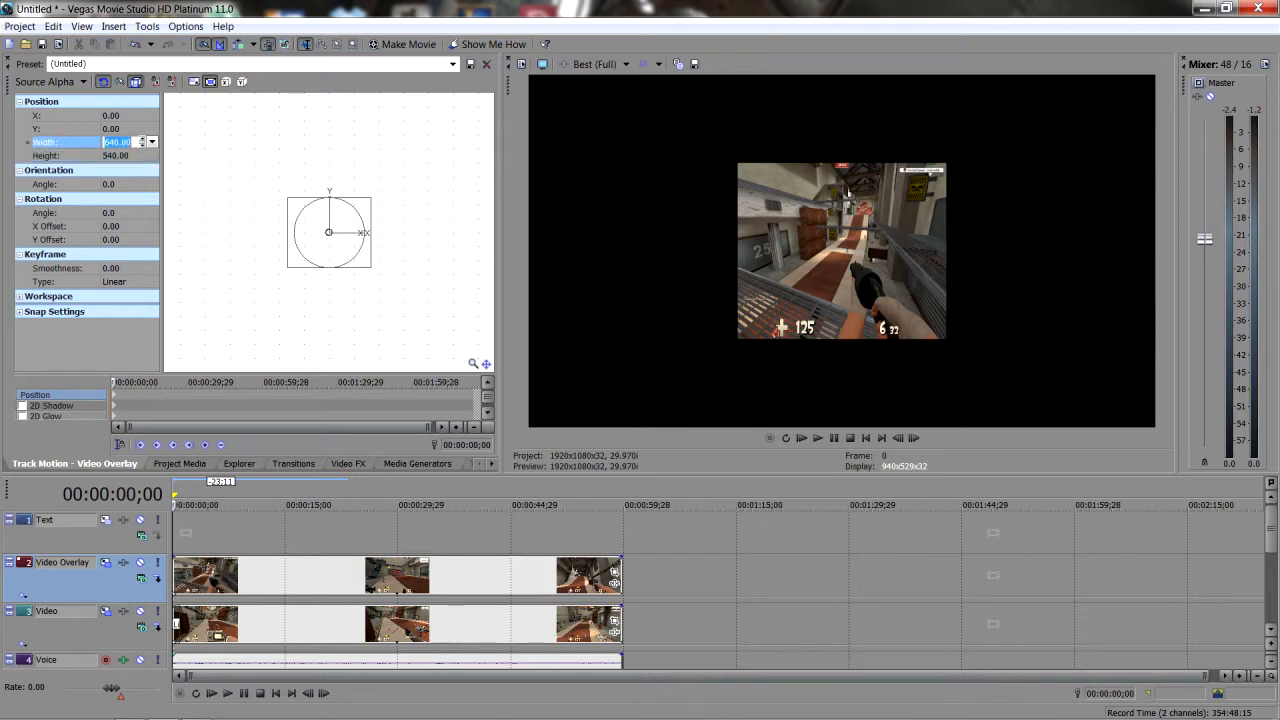
text(960)
key(Return)
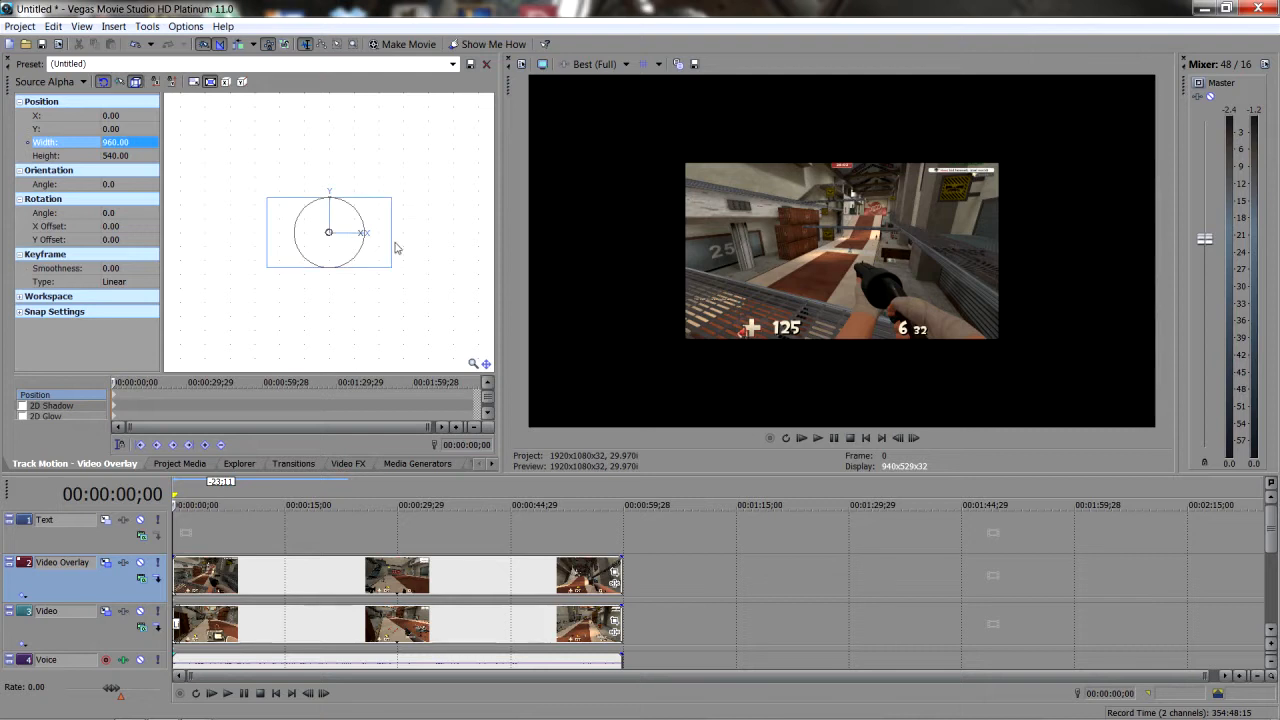
Step: Nudge the Video Overlay track's frame vertically into the upper half of the picture, to a Y position of about 278
click(333, 216)
key(Up)
key(Up)
key(Up)
key(Up)
key(Up)
key(Up)
key(Up)
key(Up)
key(Up)
key(Up)
key(Up)
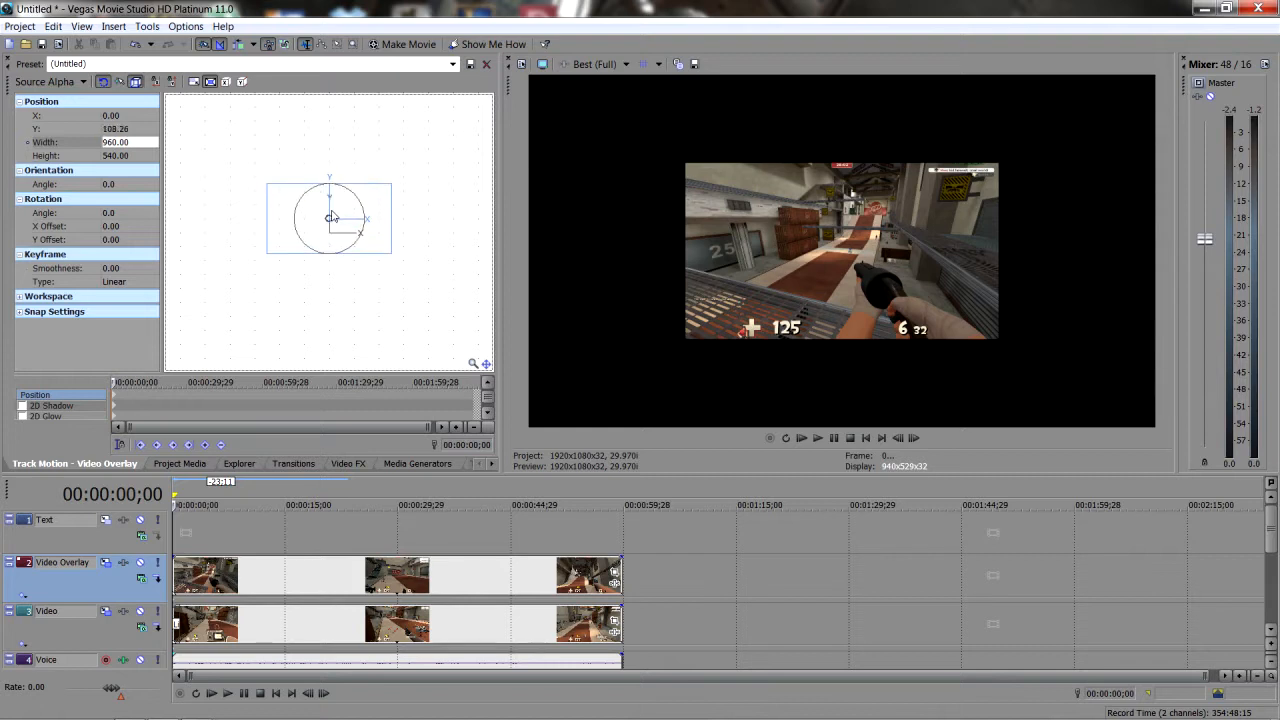
key(Up)
key(Up)
key(Up)
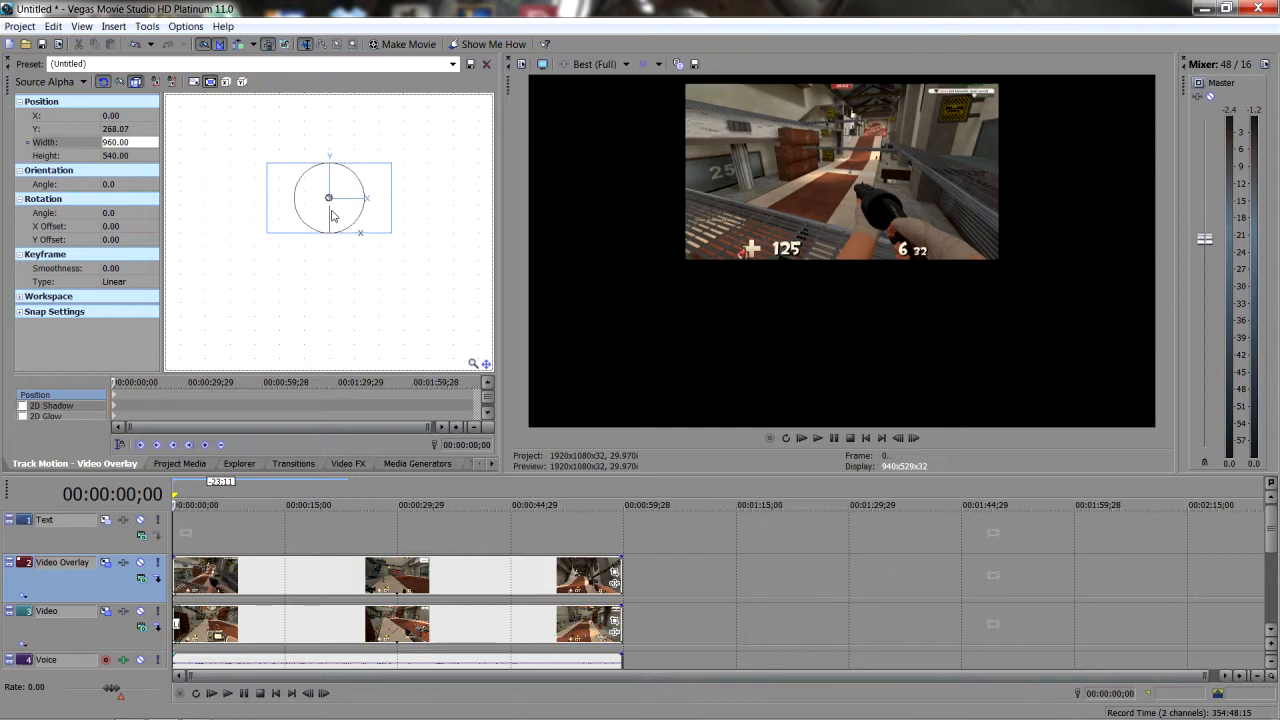
key(Down)
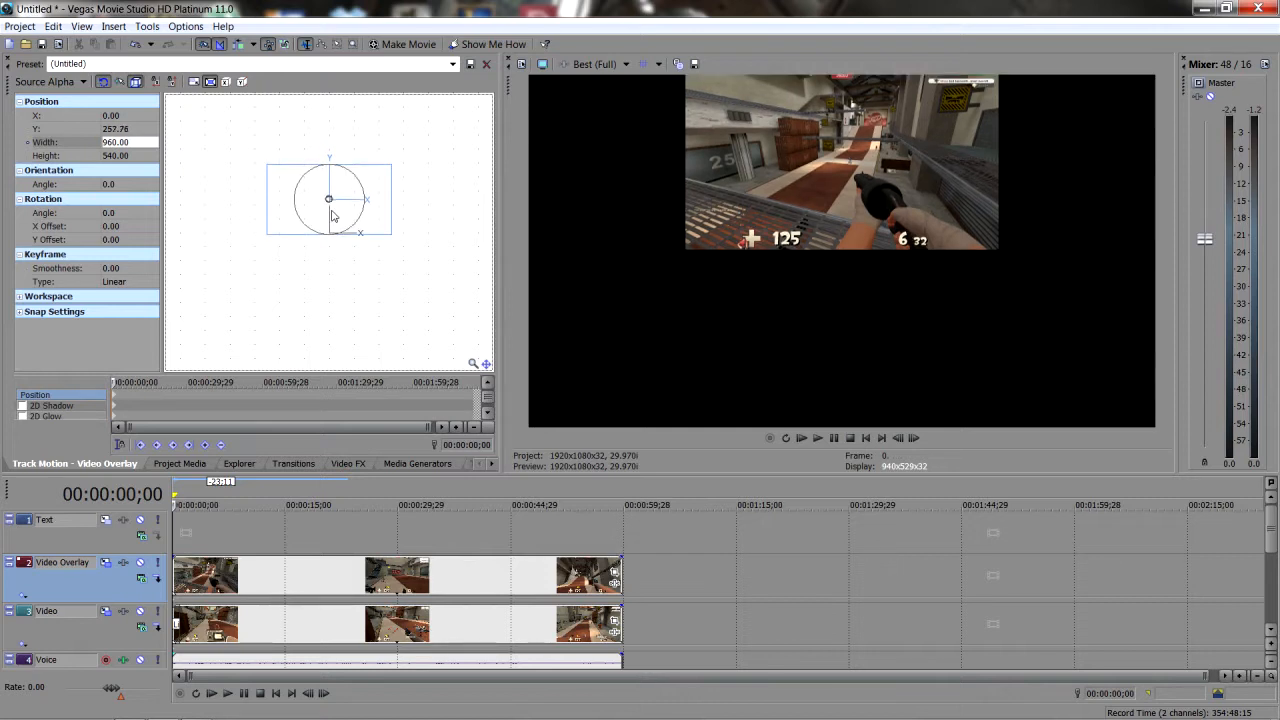
key(Up)
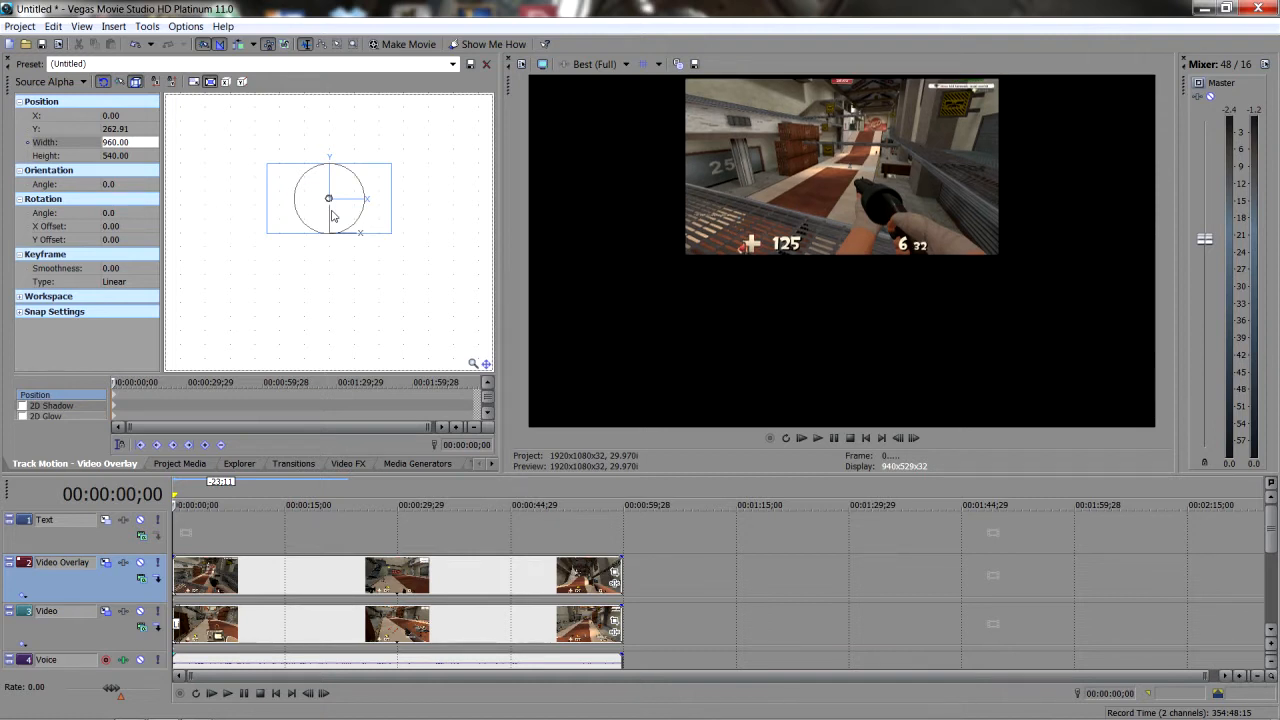
key(Up)
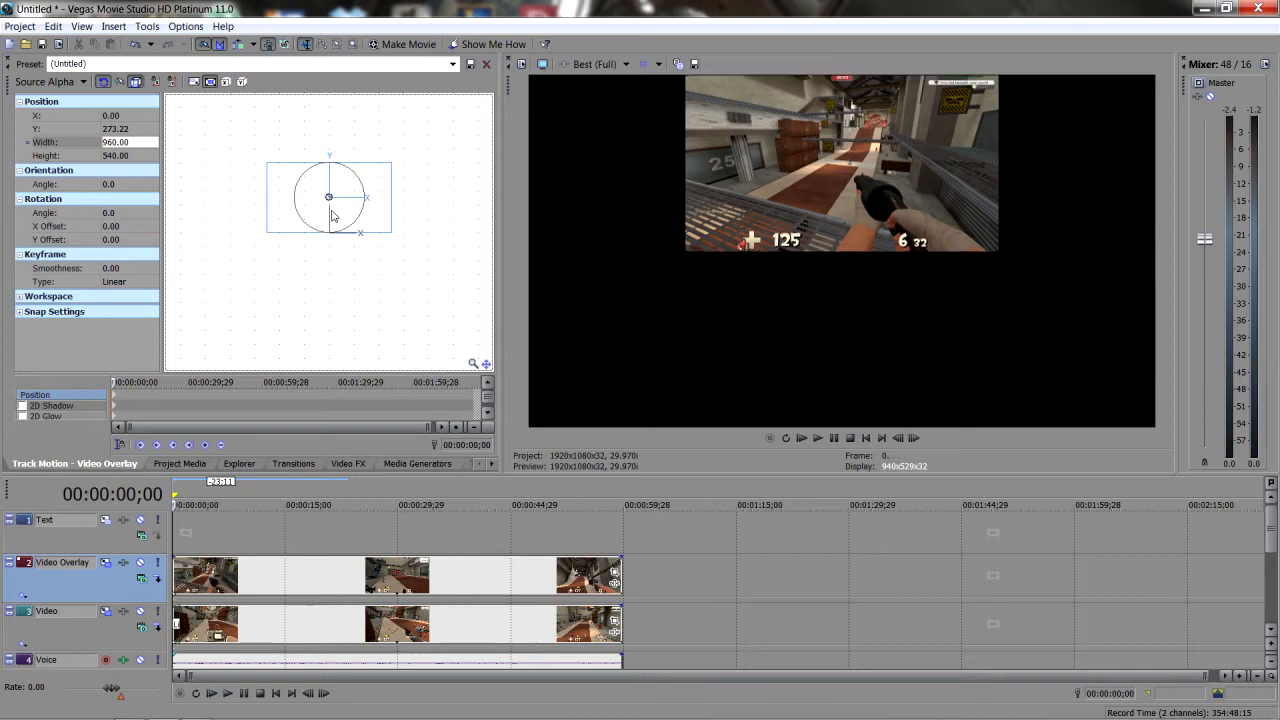
key(Up)
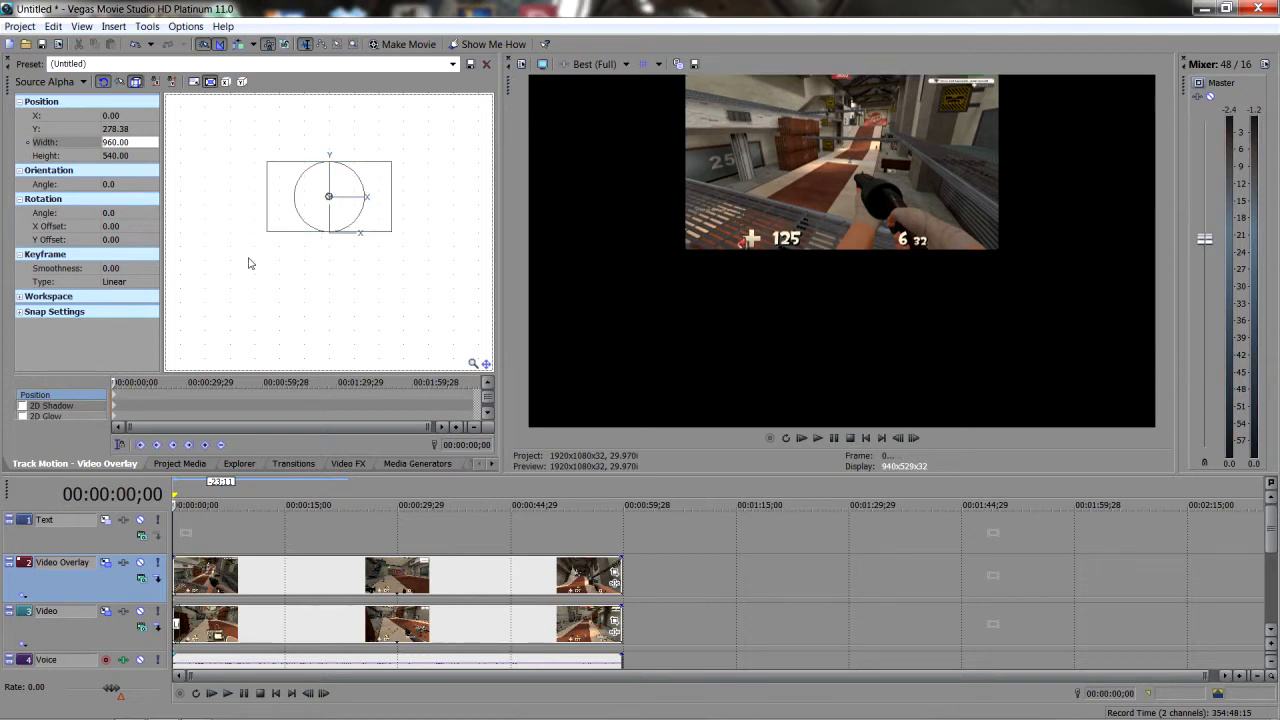
Step: Open the Video track's motion and nudge its frame straight down to a Y position of about -139
click(105, 611)
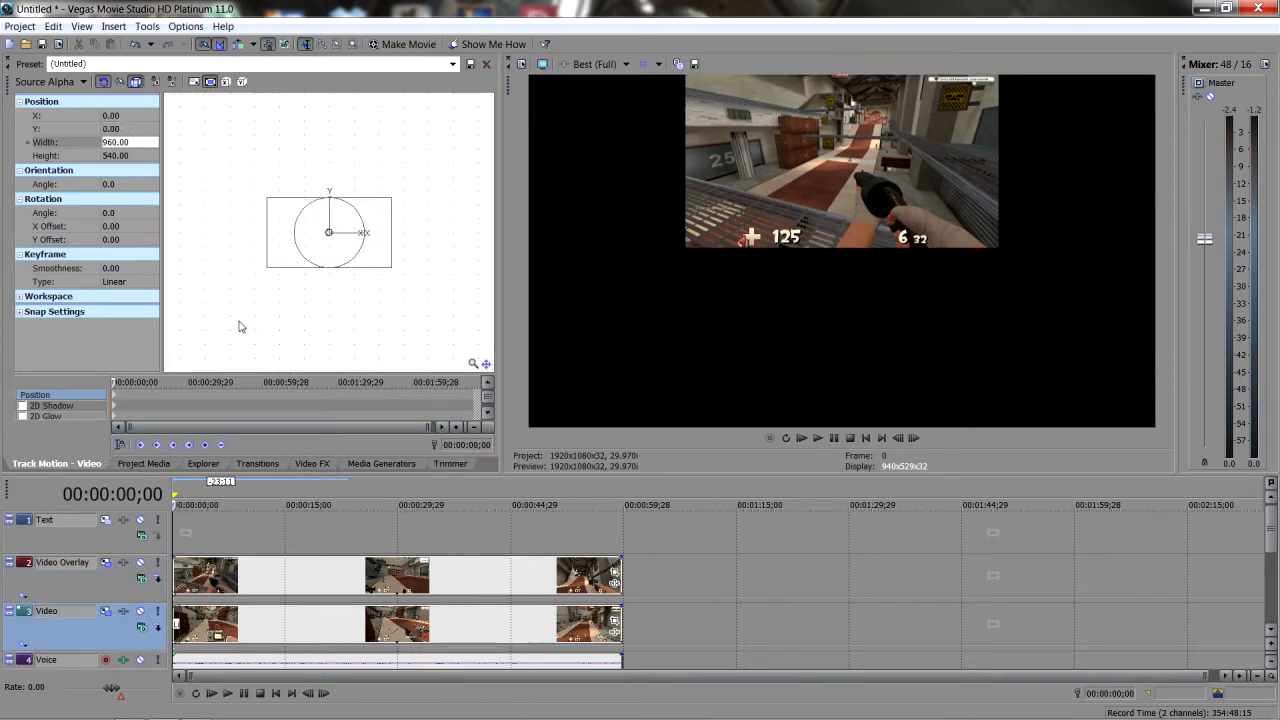
click(314, 337)
key(Down)
key(Down)
key(Down)
key(Down)
key(Down)
key(Down)
key(Down)
key(Down)
key(Down)
key(Down)
key(Down)
key(Down)
key(Down)
key(Down)
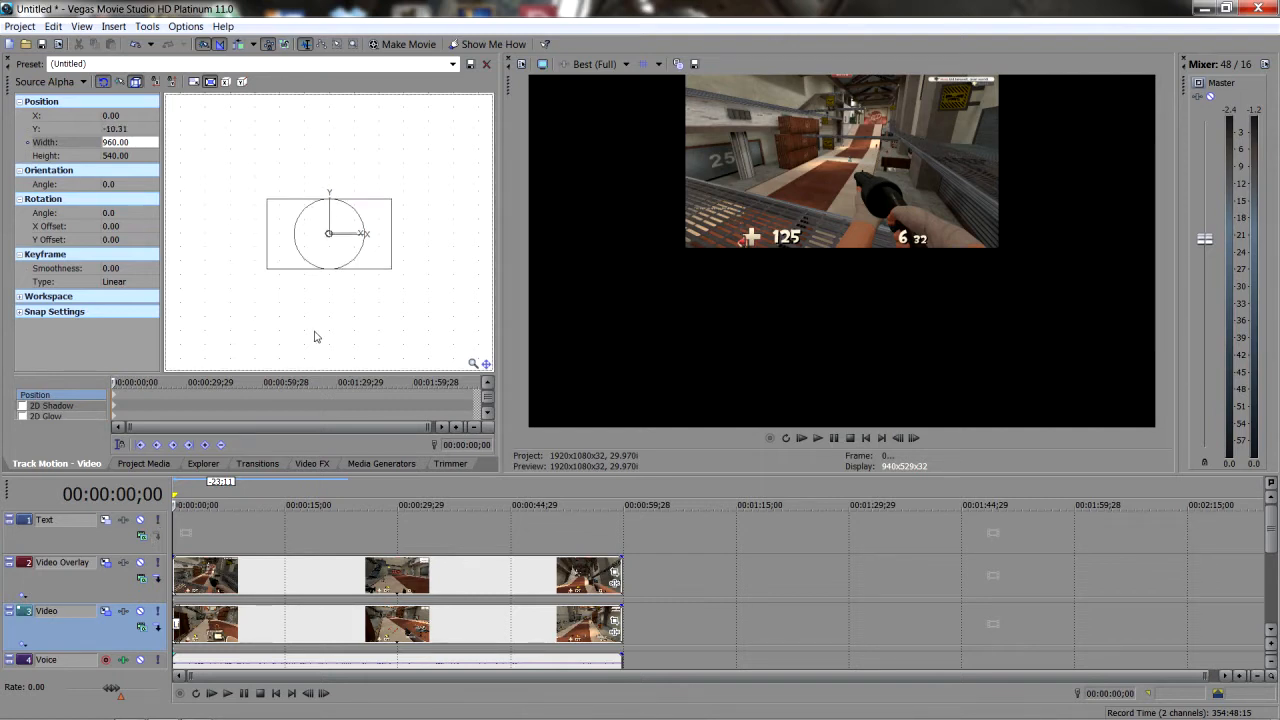
key(Down)
key(Down)
key(Down)
key(Down)
key(Down)
key(Down)
key(Down)
key(Down)
key(Down)
key(Down)
key(Down)
key(Down)
key(Down)
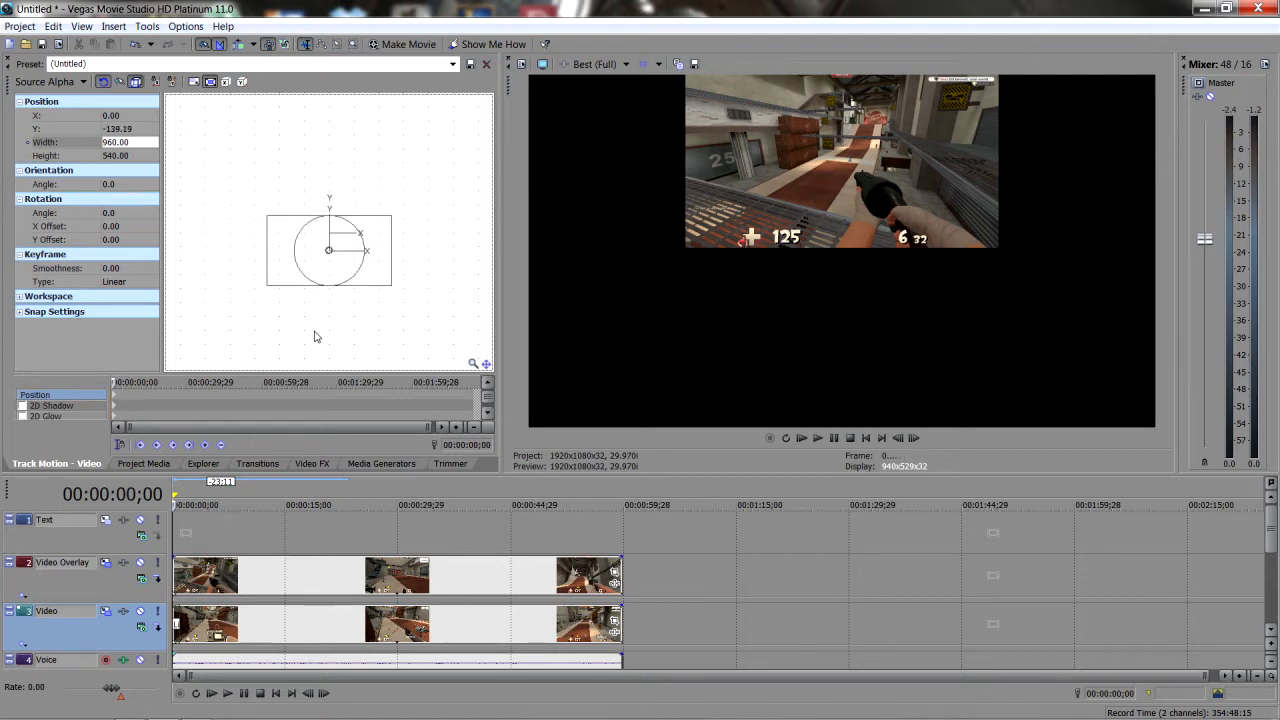
Step: Select the clip on the Video track and play the project from the start to check the stacked split-screen layout
double_click(251, 615)
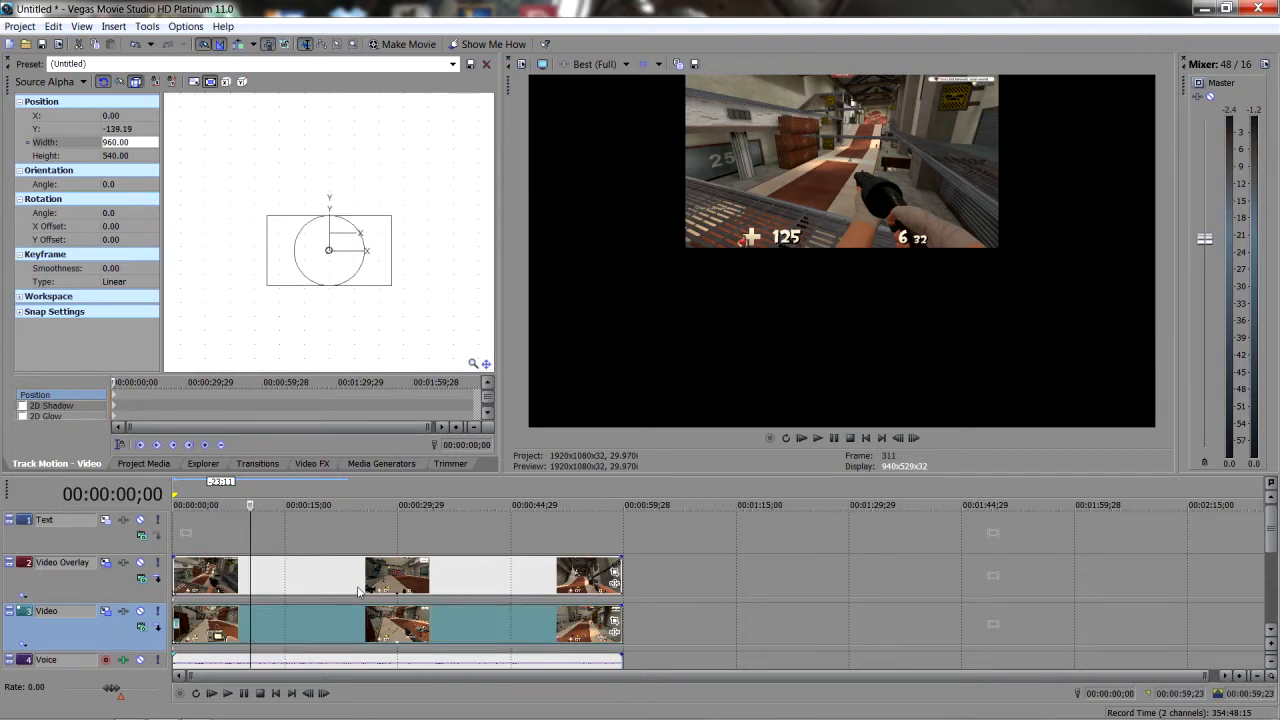
click(714, 588)
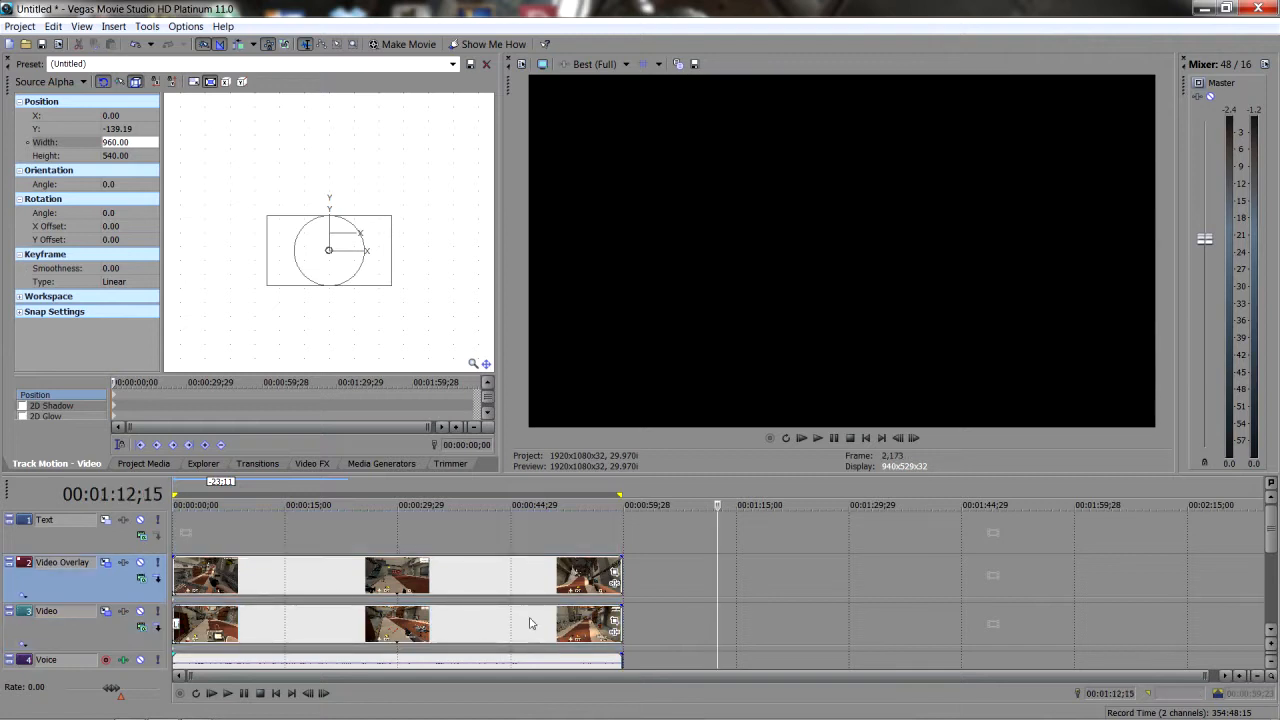
click(494, 618)
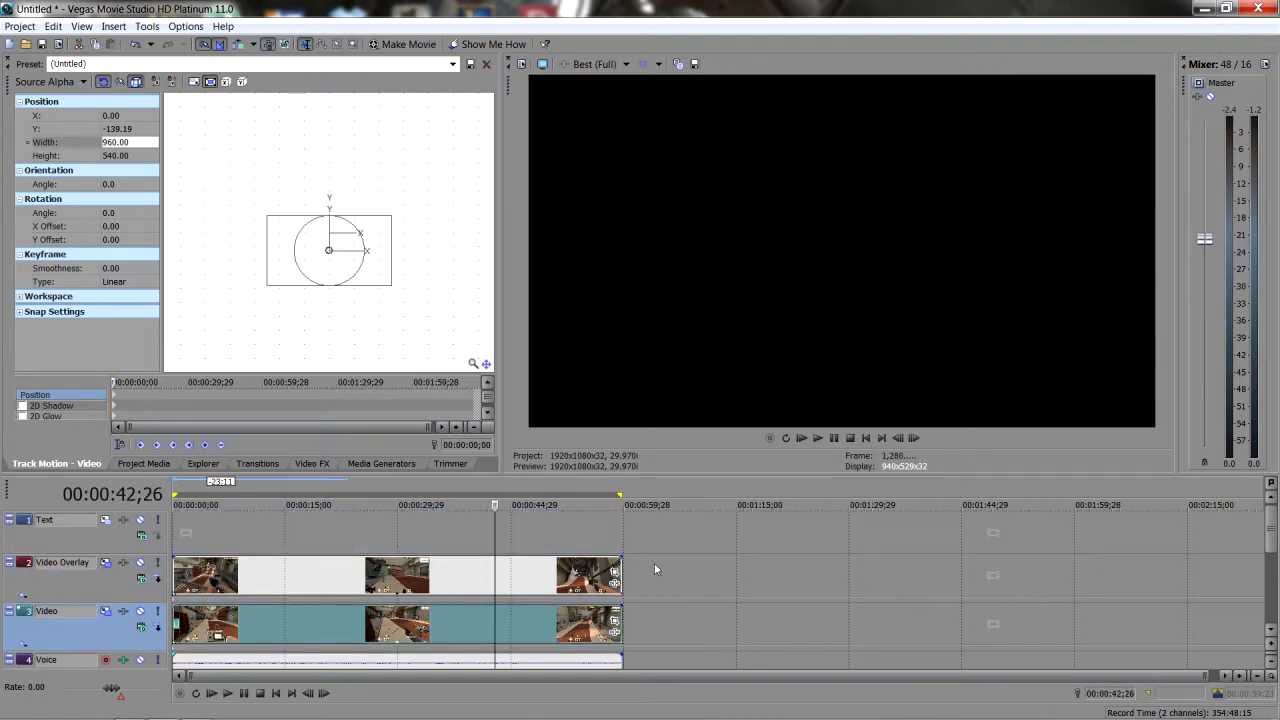
click(803, 440)
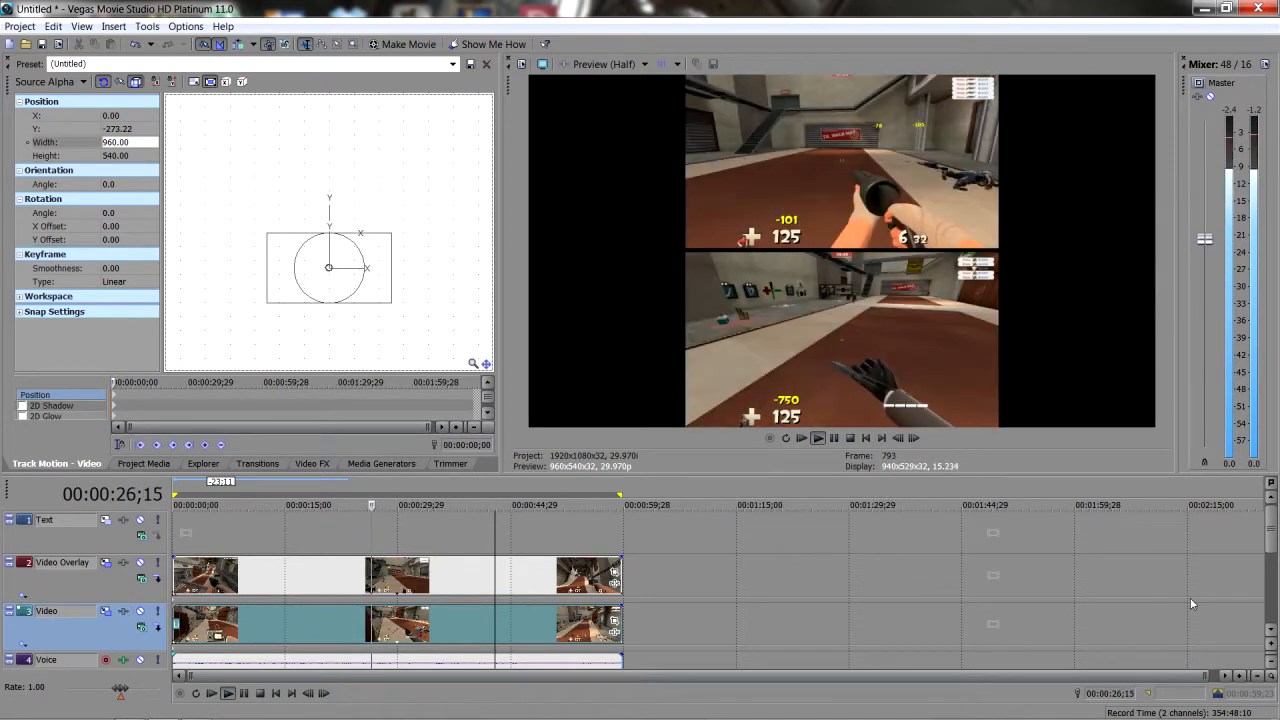
Step: Move the top overlapping audio clip from the Music track to the Sound Effects track and lower that track's volume to -Inf
scroll(1262, 536, down, 3)
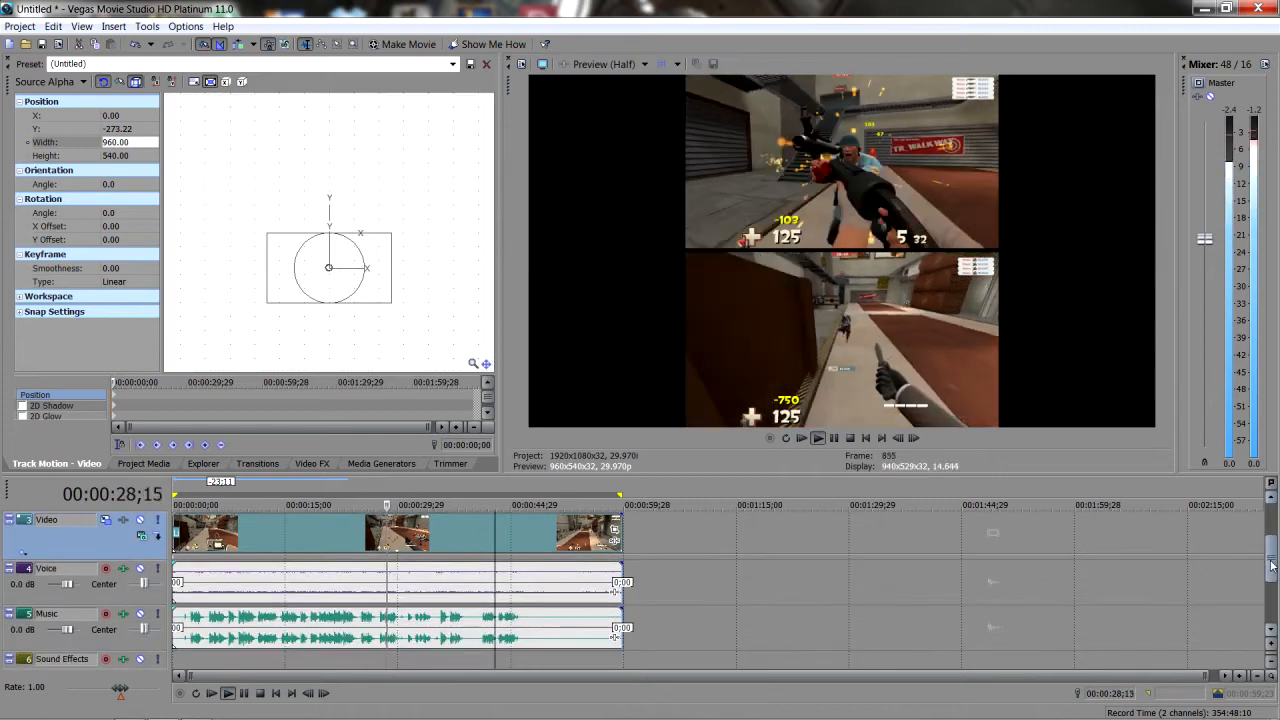
scroll(1108, 618, down, 3)
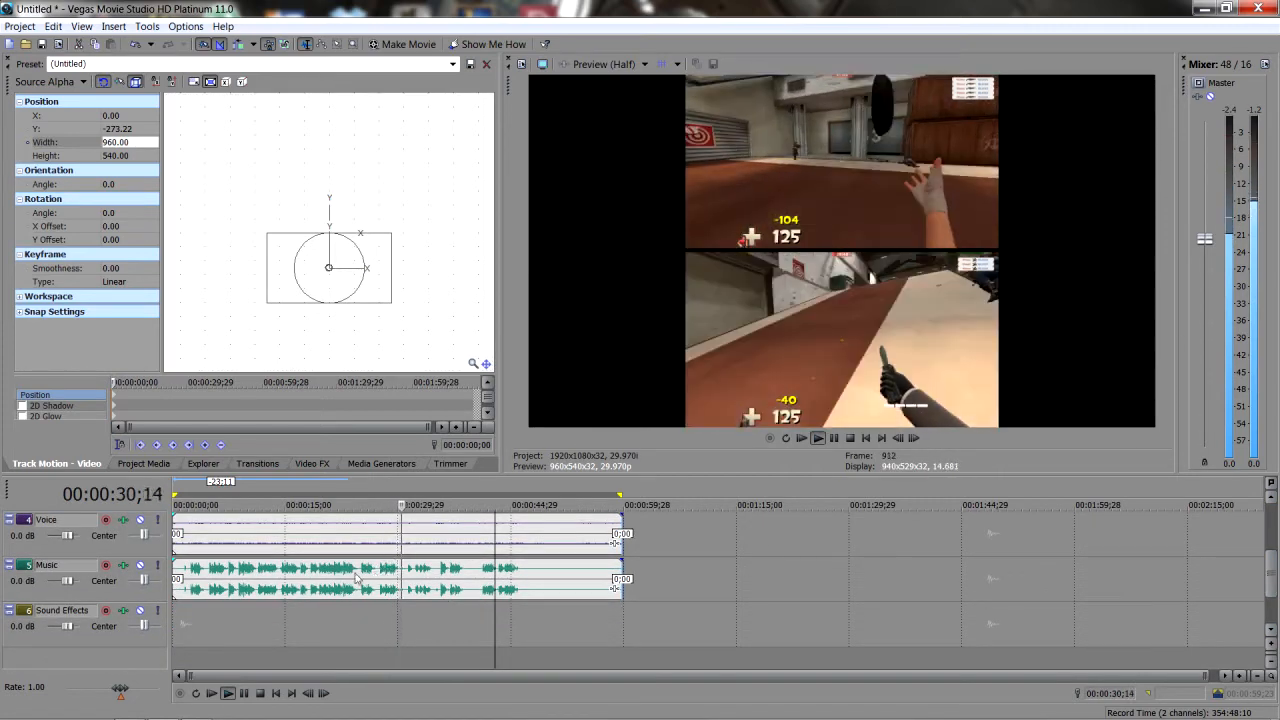
click(345, 590)
drag(340, 626, 341, 629)
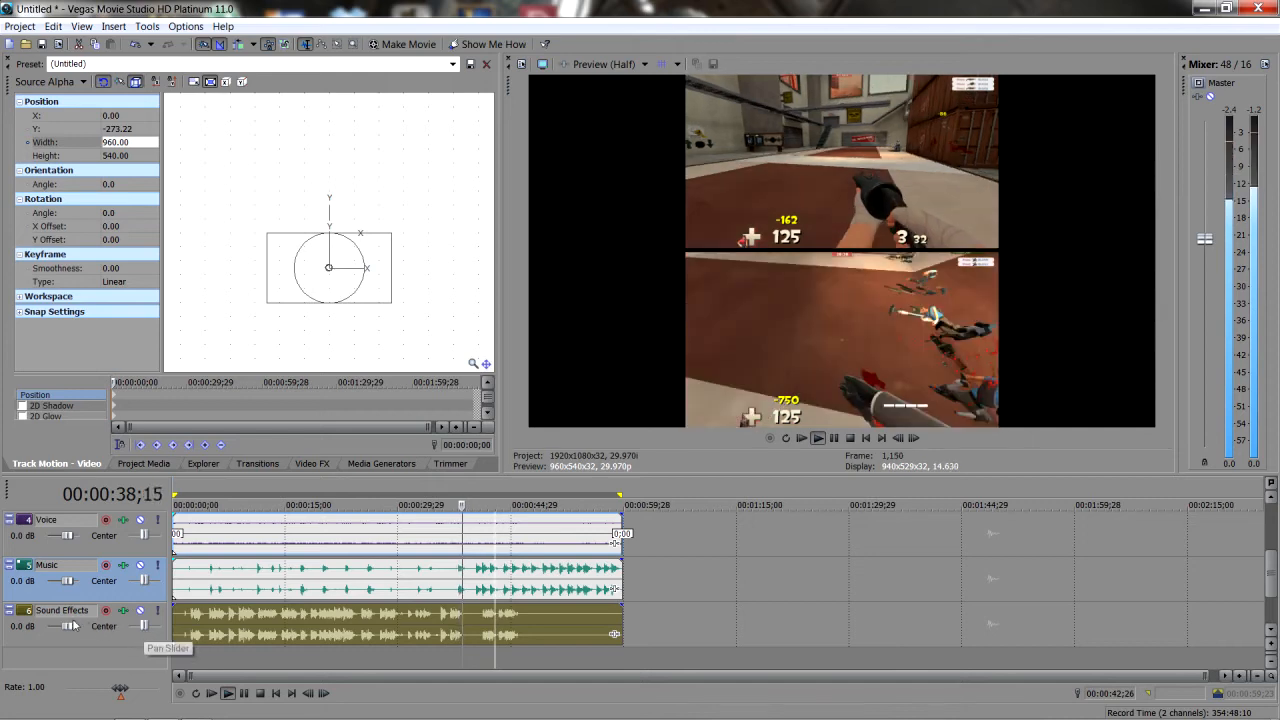
drag(67, 627, 23, 635)
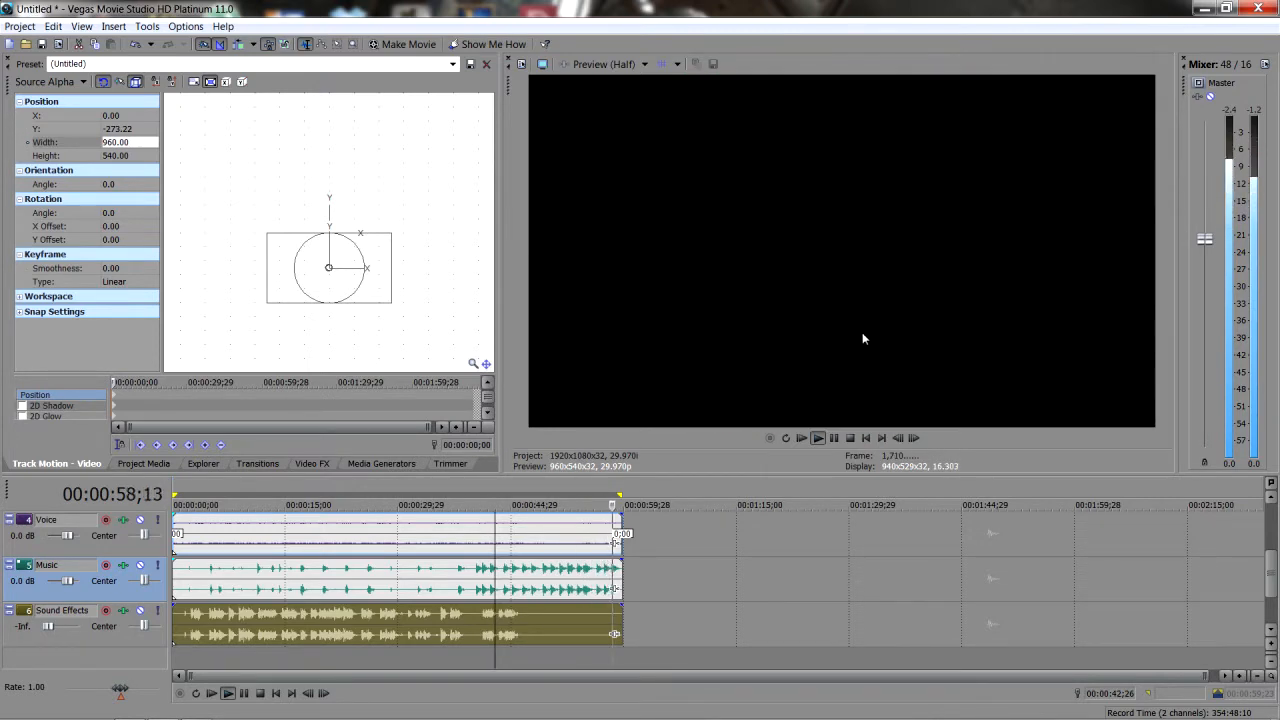
Step: Pause the playback and force the frozen video editor to close
click(834, 438)
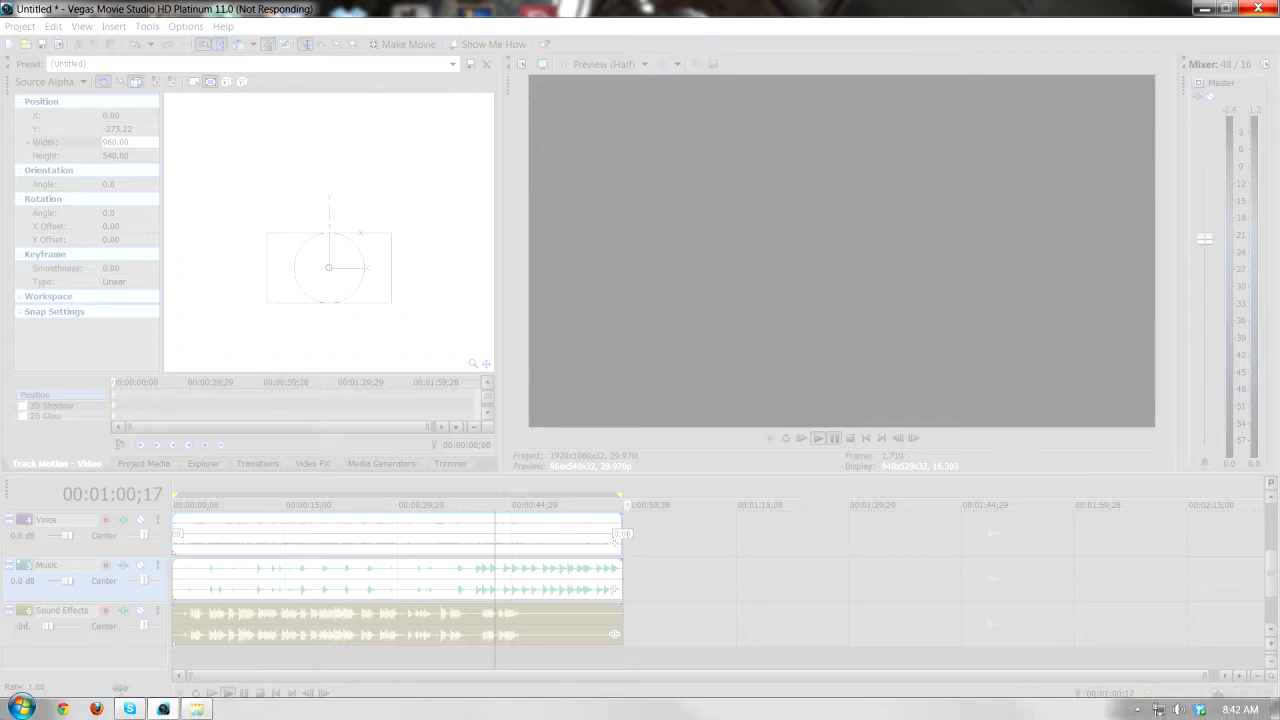
click(1257, 9)
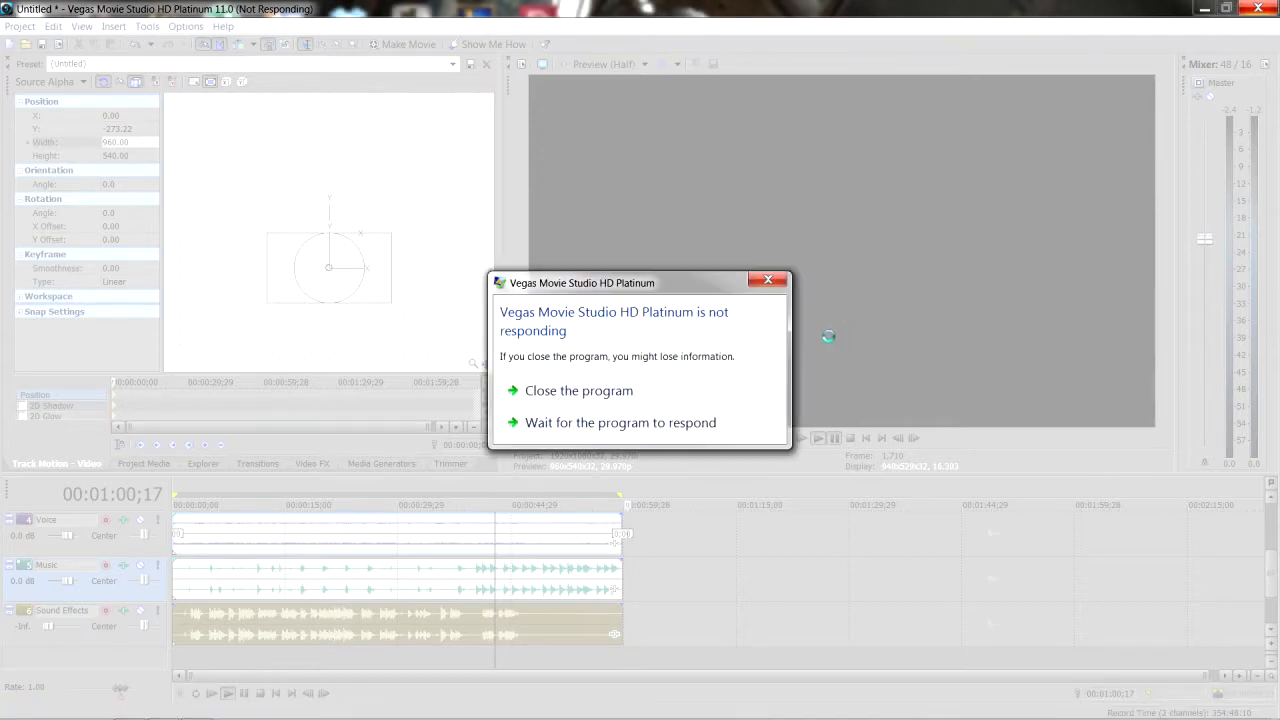
click(678, 391)
click(751, 409)
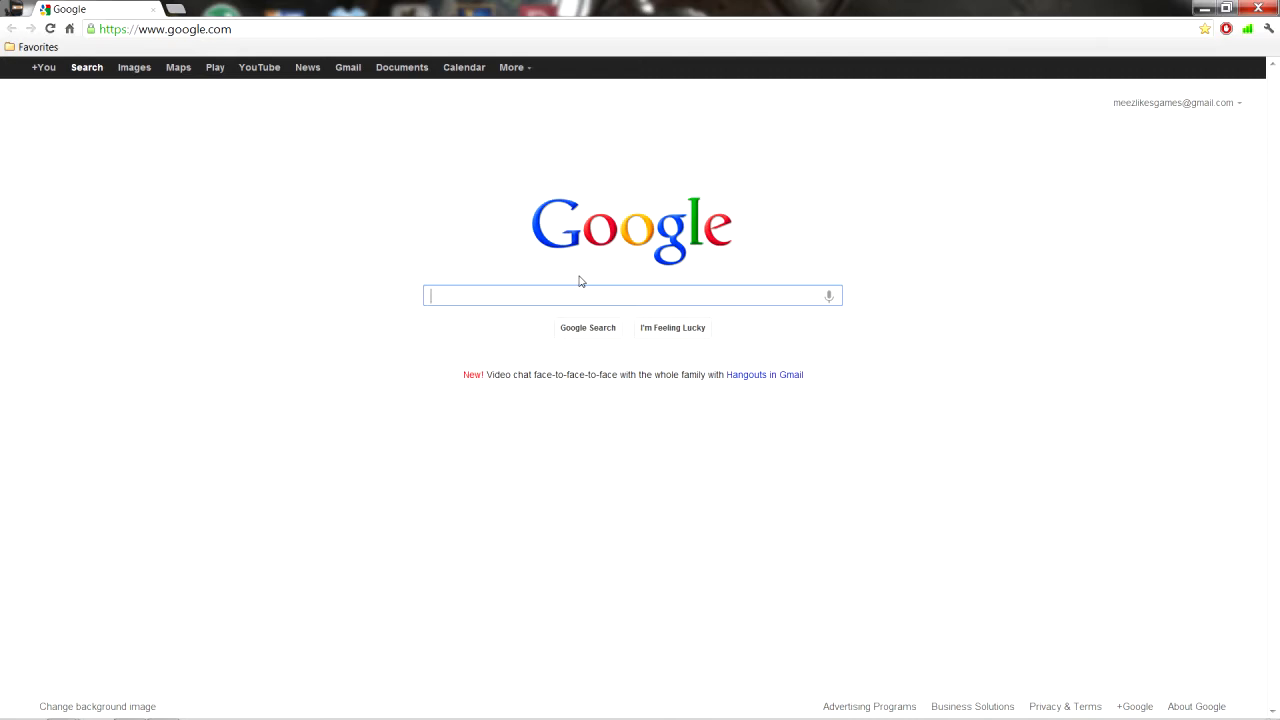
Step: In the web browser, search Google for "blu scout", show the image results and open the blue-background BLU Scout drawing
text(blu scout)
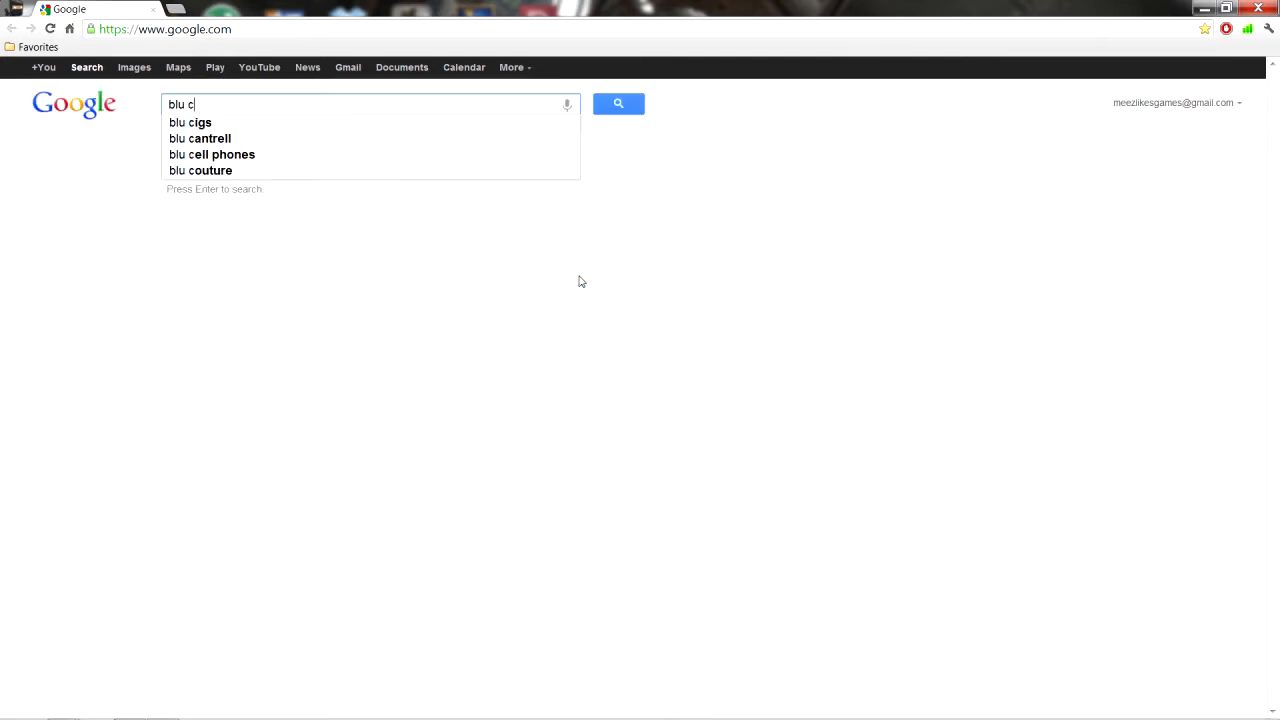
key(Return)
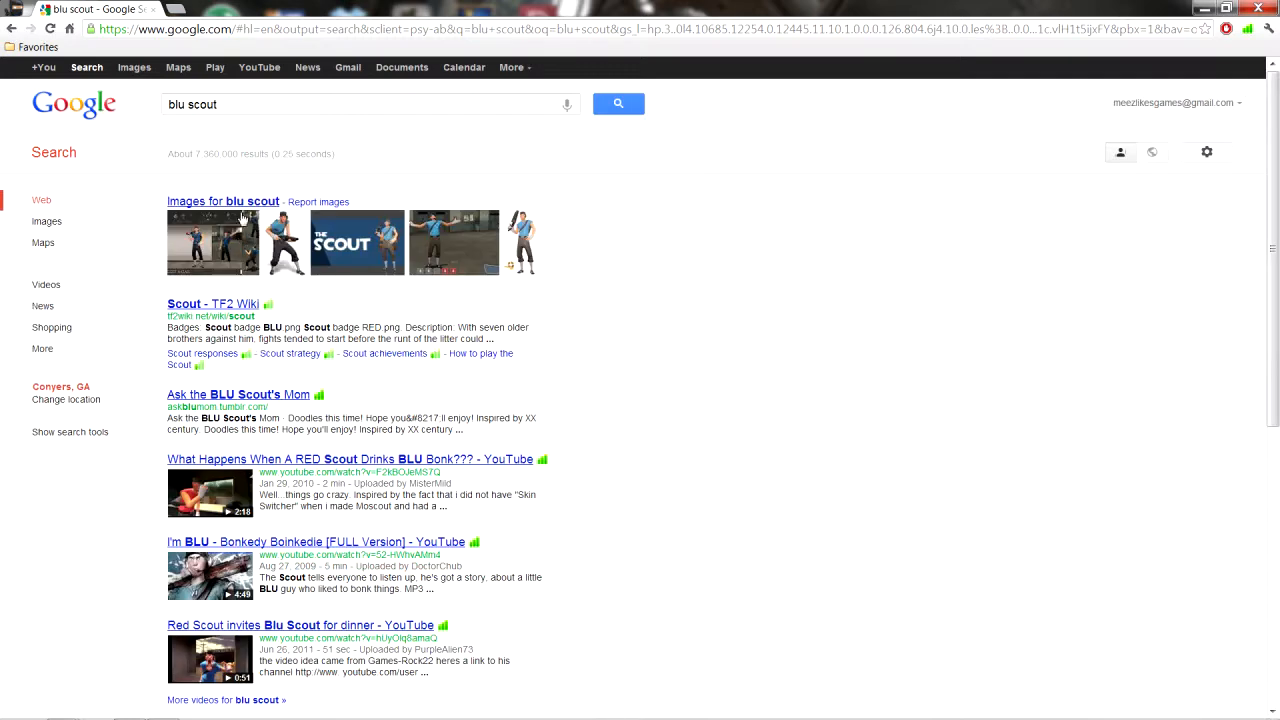
click(242, 222)
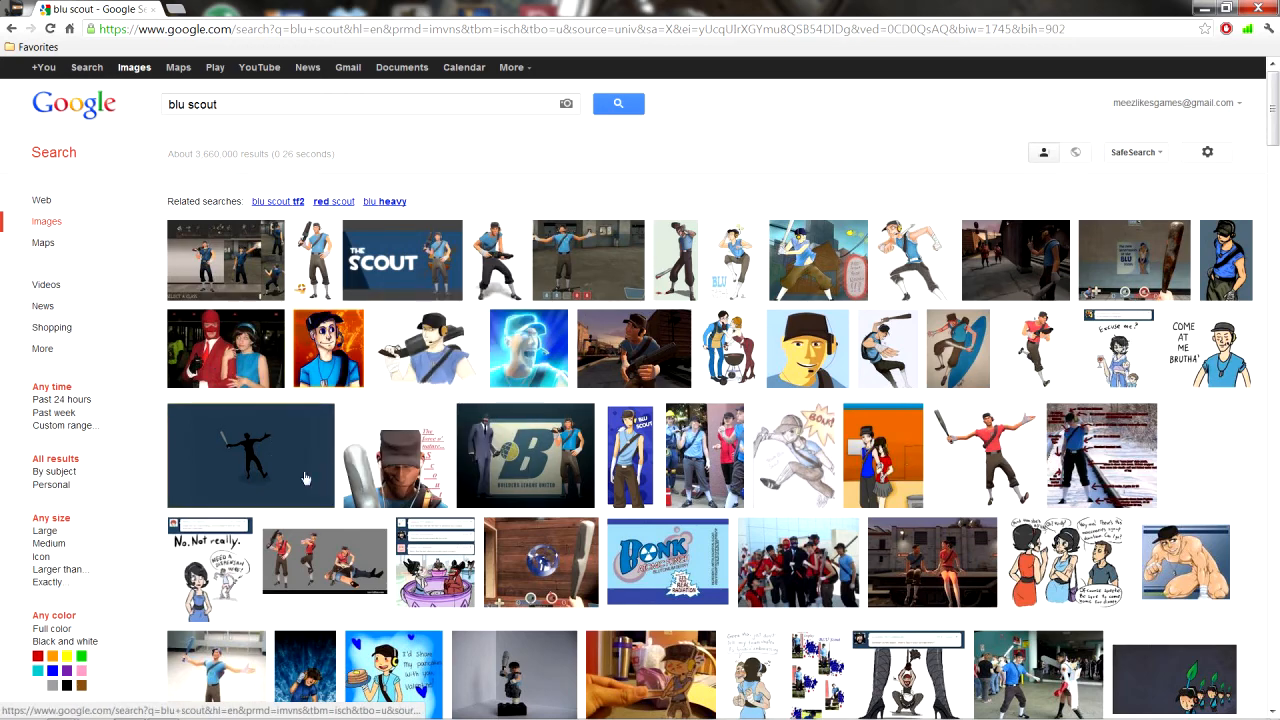
click(630, 458)
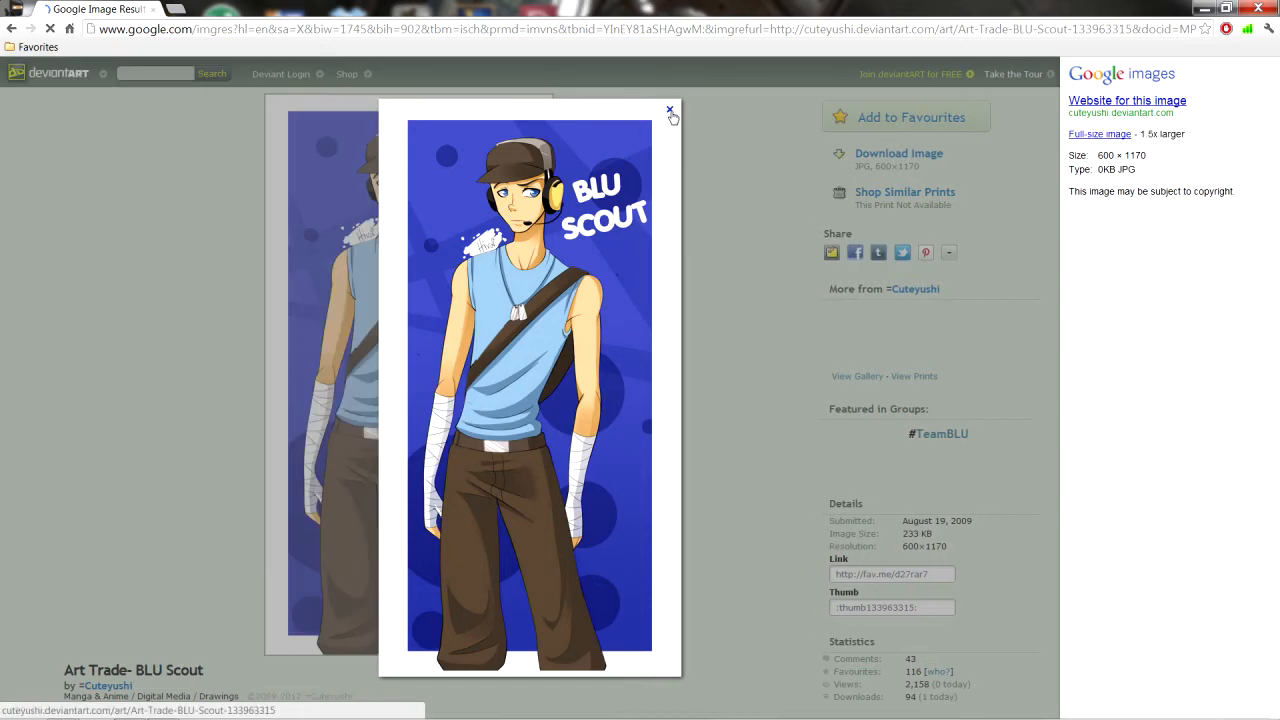
Step: Return to the image results and view the "Colored: BLU Scout" drawing on its deviantART page
click(670, 110)
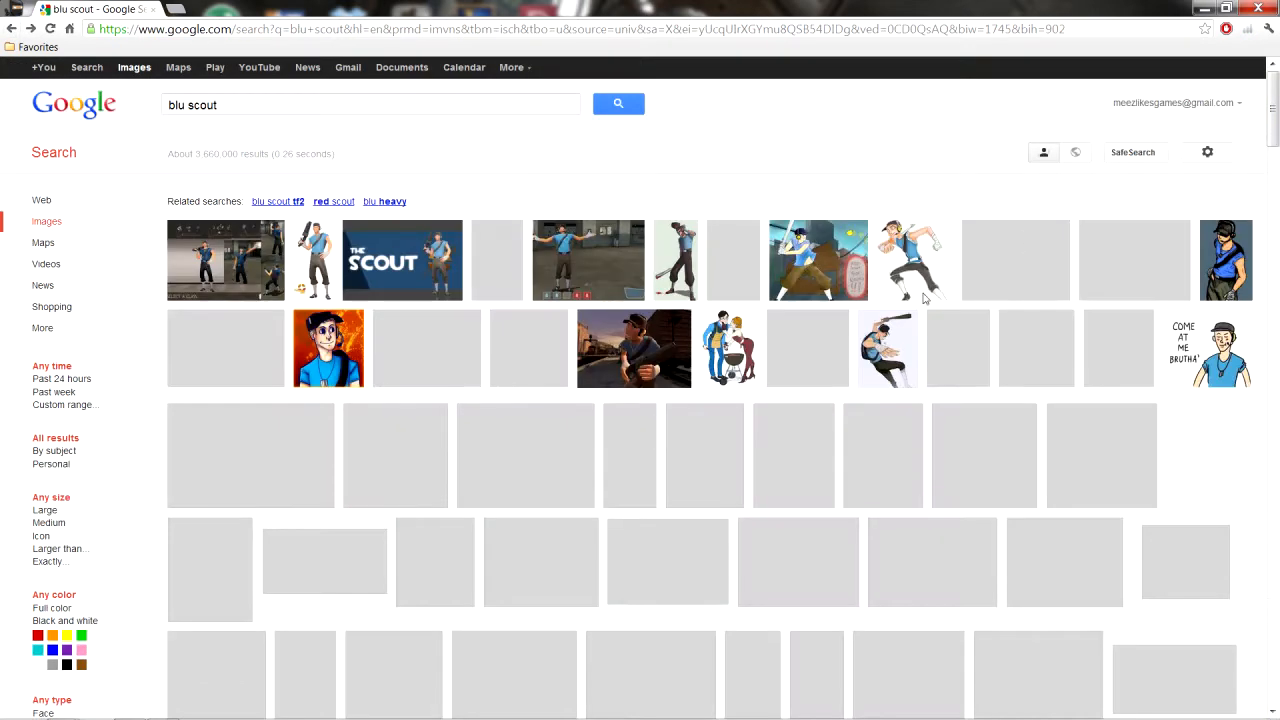
click(425, 348)
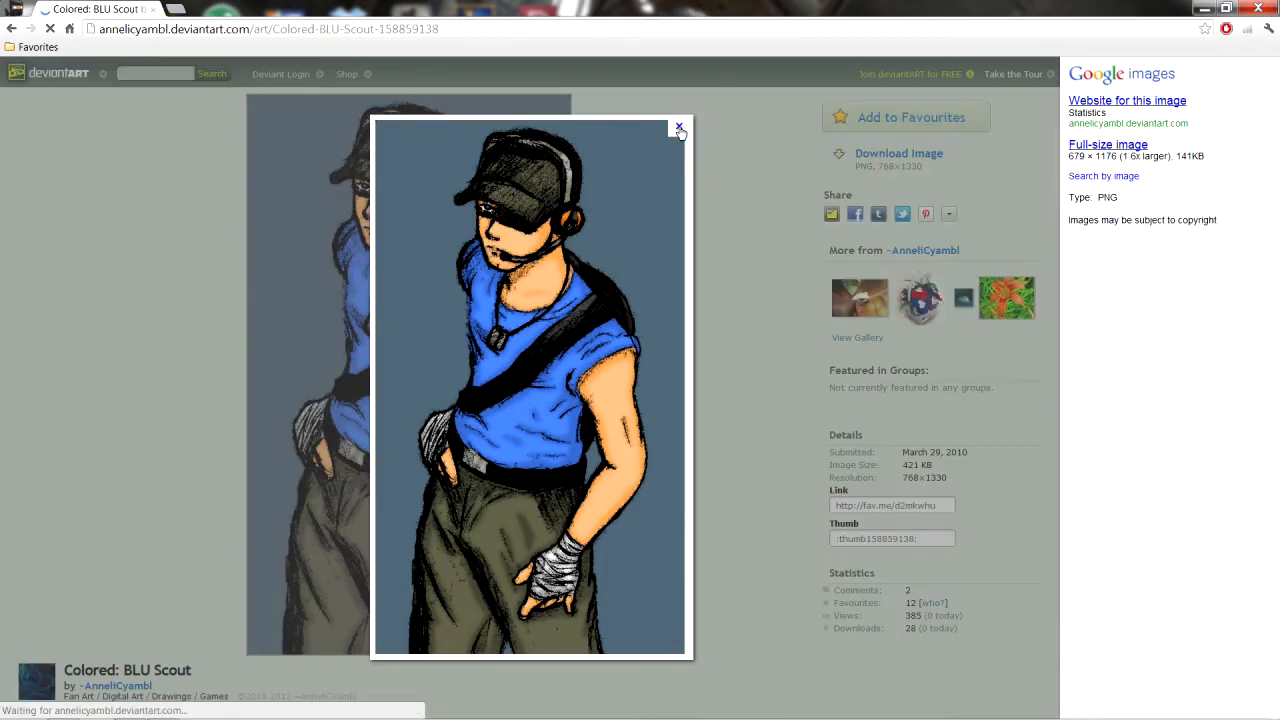
click(679, 130)
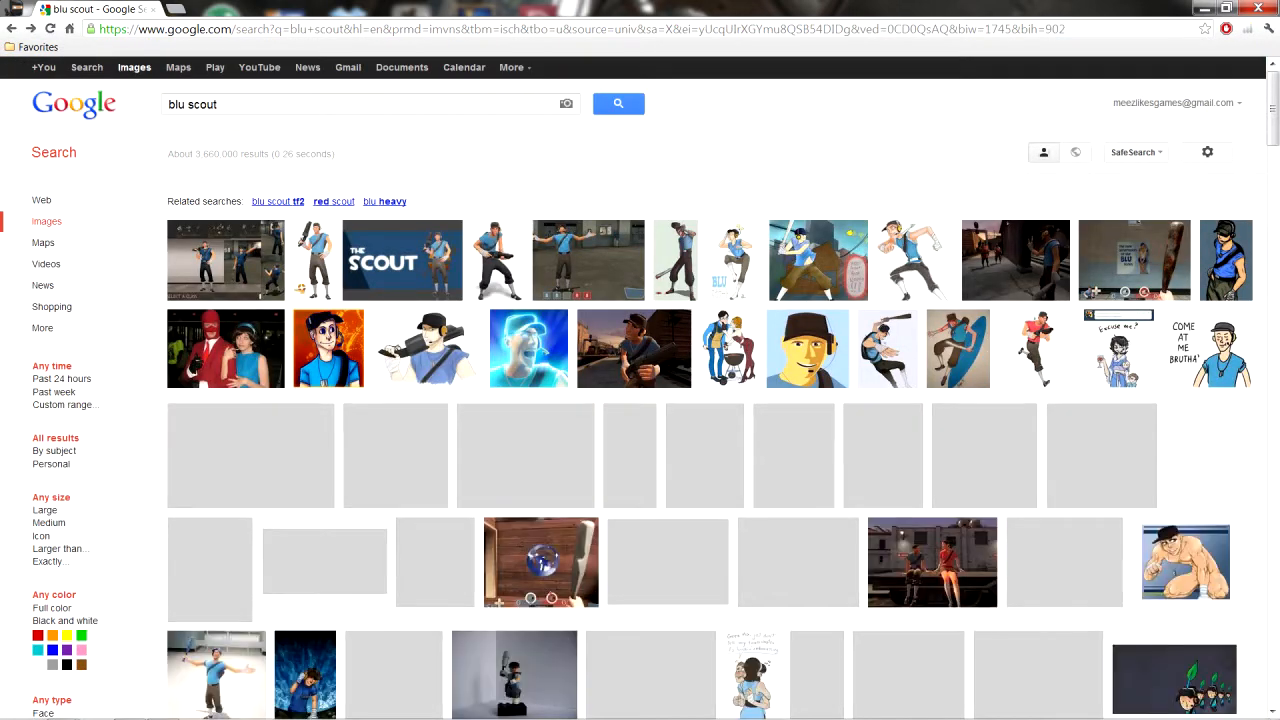
Step: Search the images for "red spy", try opening a result from the first row and go back to the results
text(red spy)
key(Return)
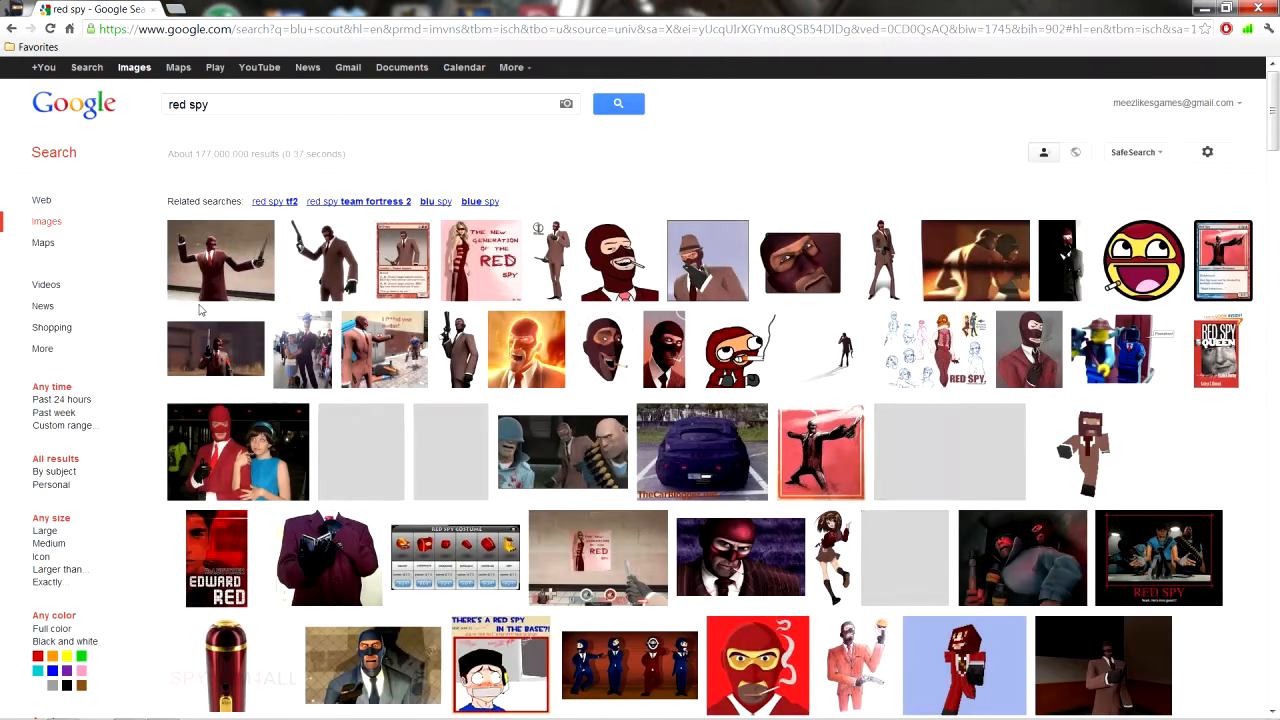
click(545, 268)
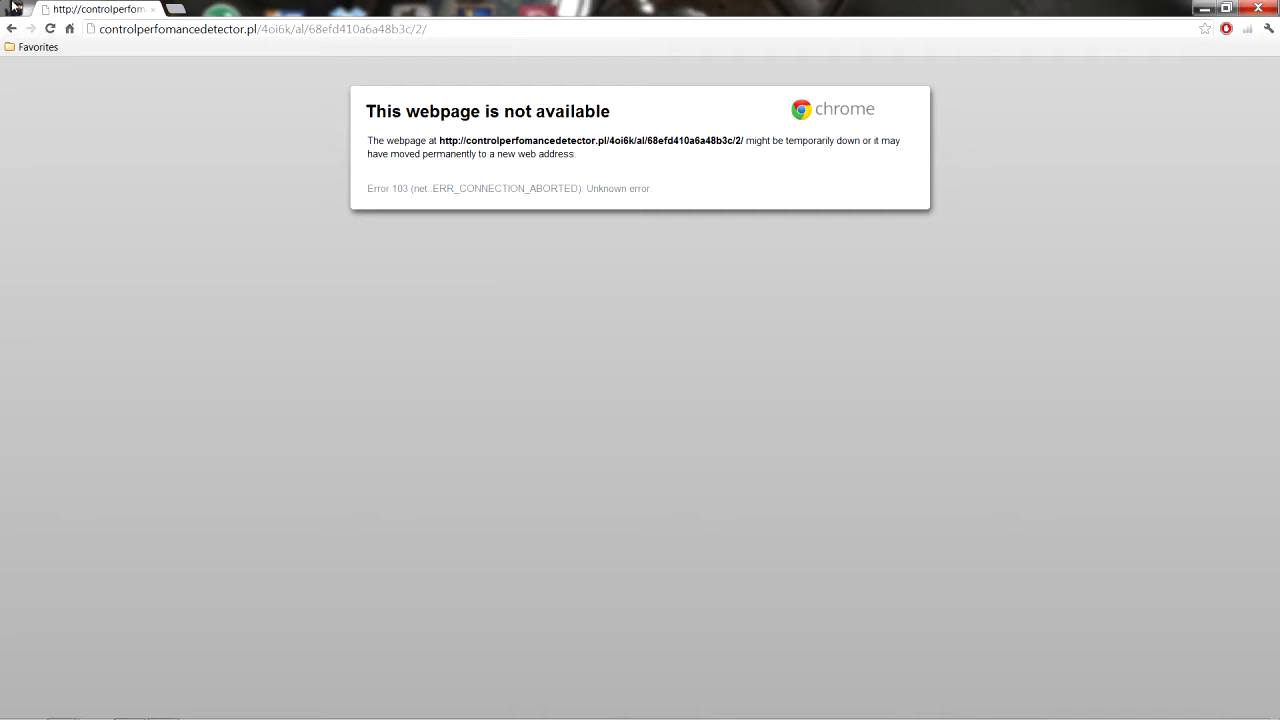
click(9, 28)
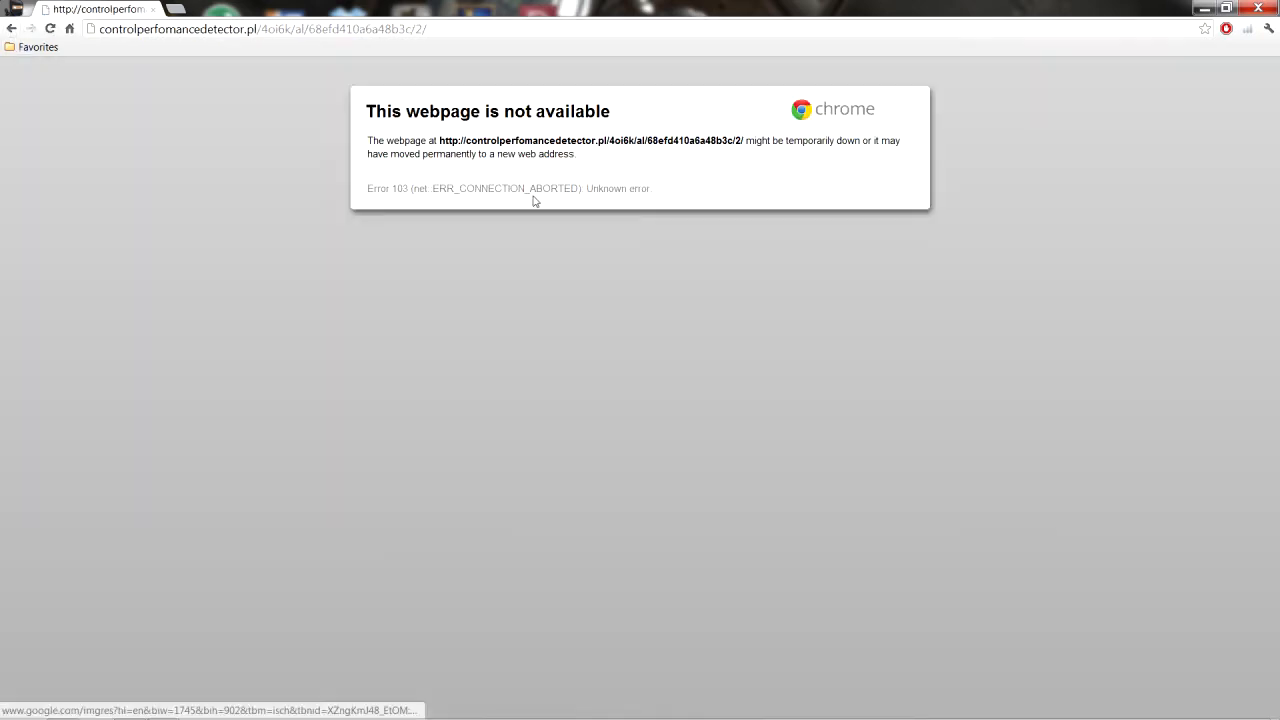
click(11, 28)
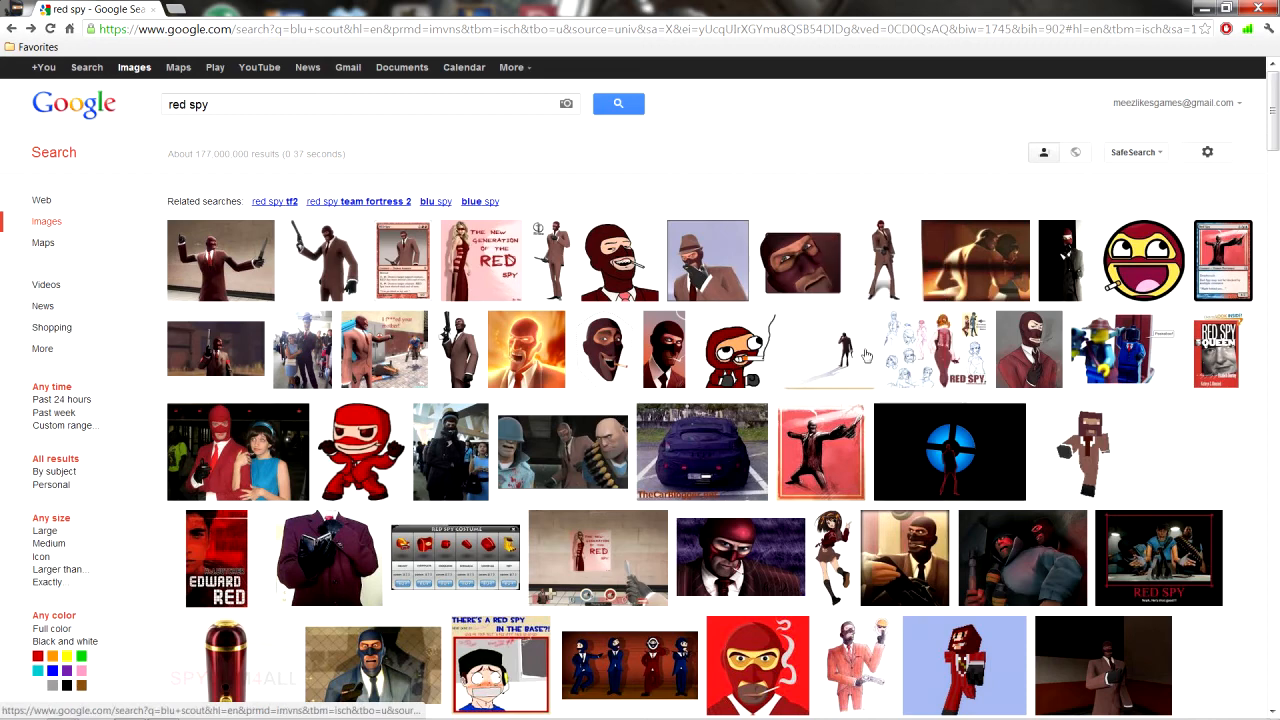
Step: View the "Red Spy - TF2" drawing without the image overlay and return to the image results
scroll(927, 513, down, 2)
click(856, 514)
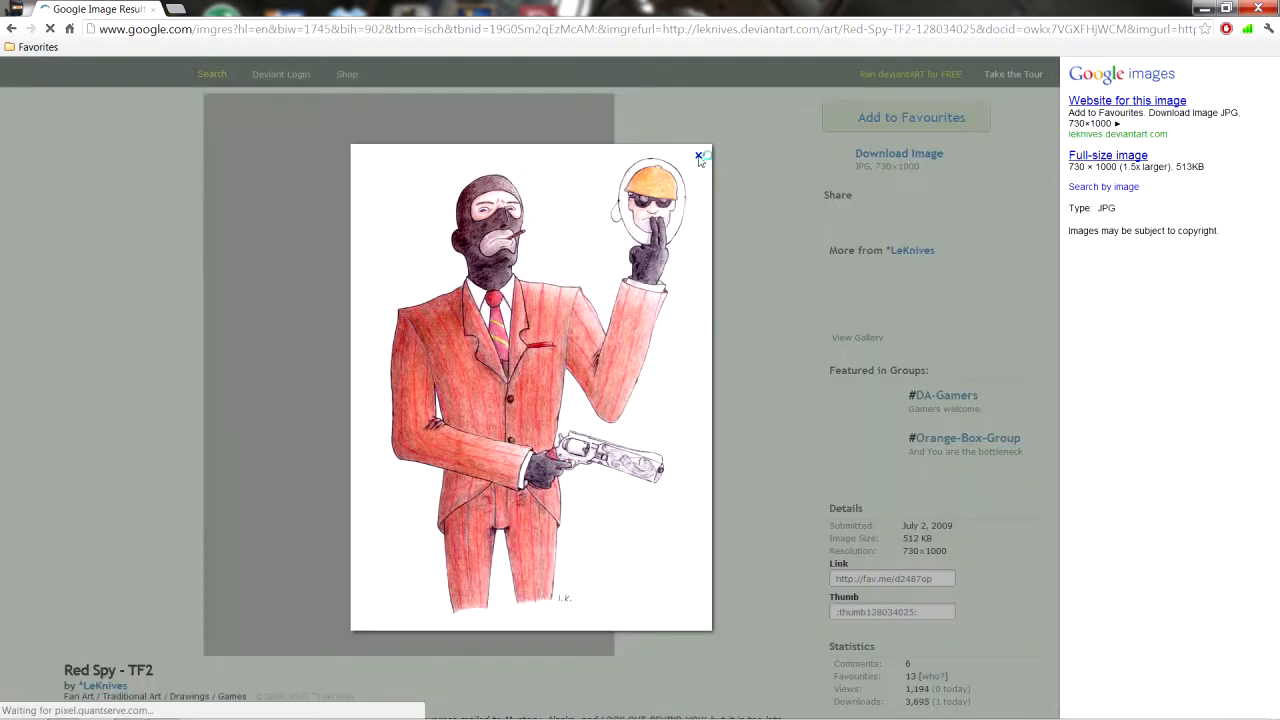
click(699, 158)
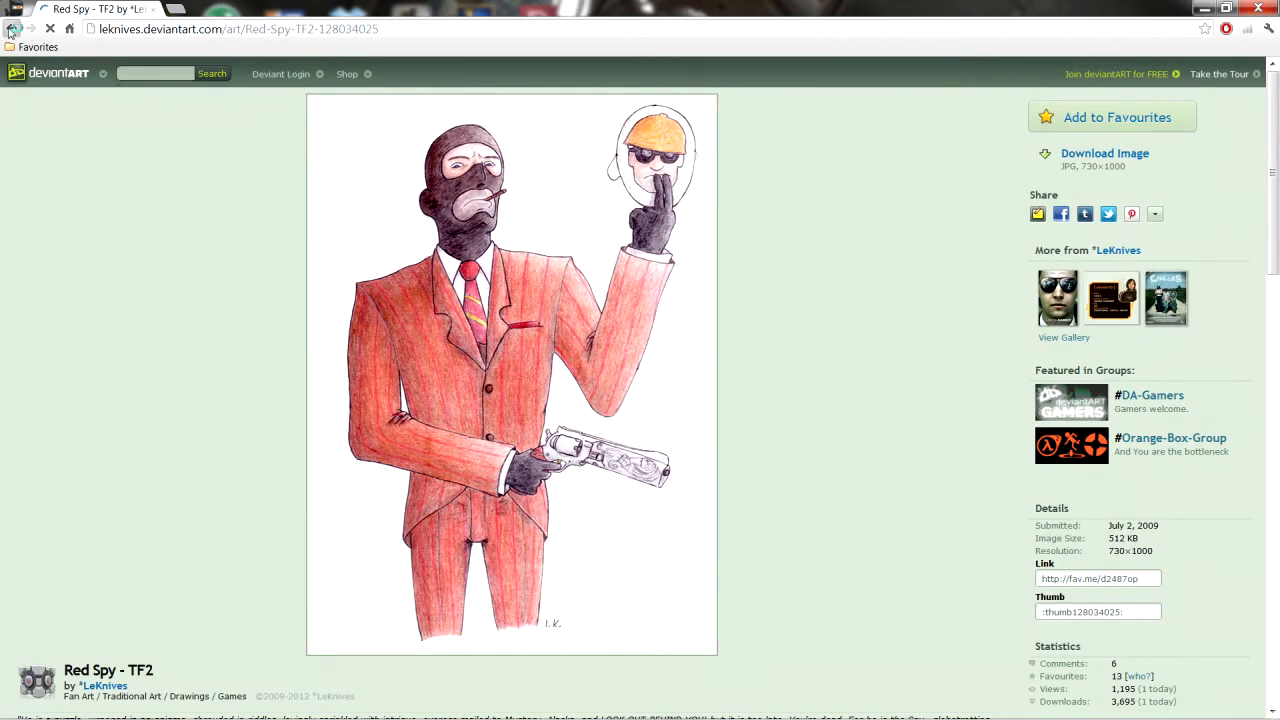
click(10, 31)
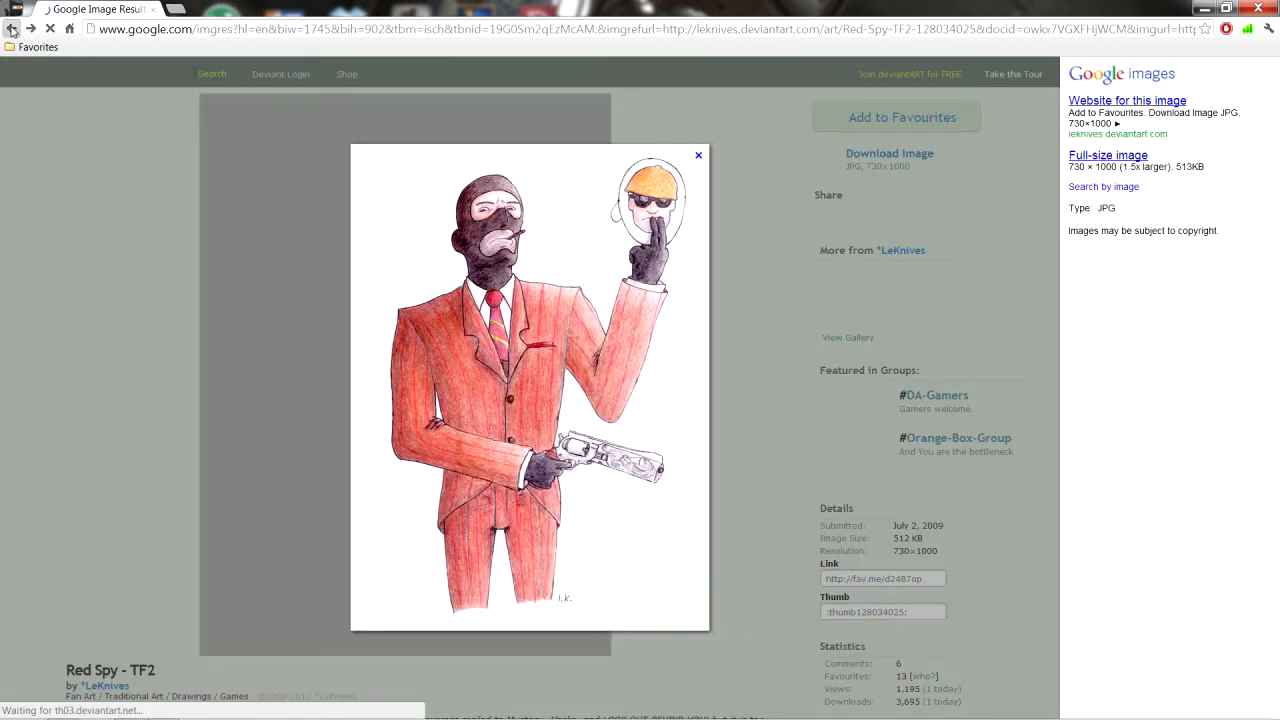
click(134, 128)
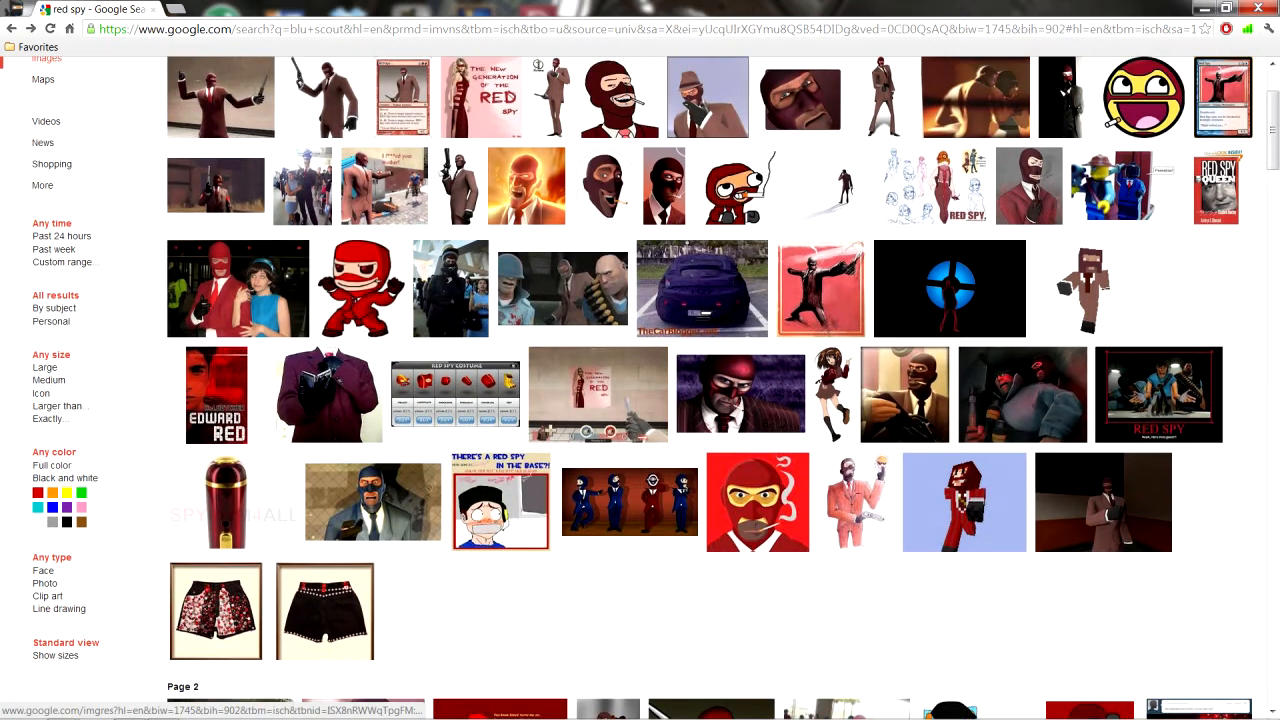
Step: Close the web browser and start Paint from the Windows accessories
click(1256, 10)
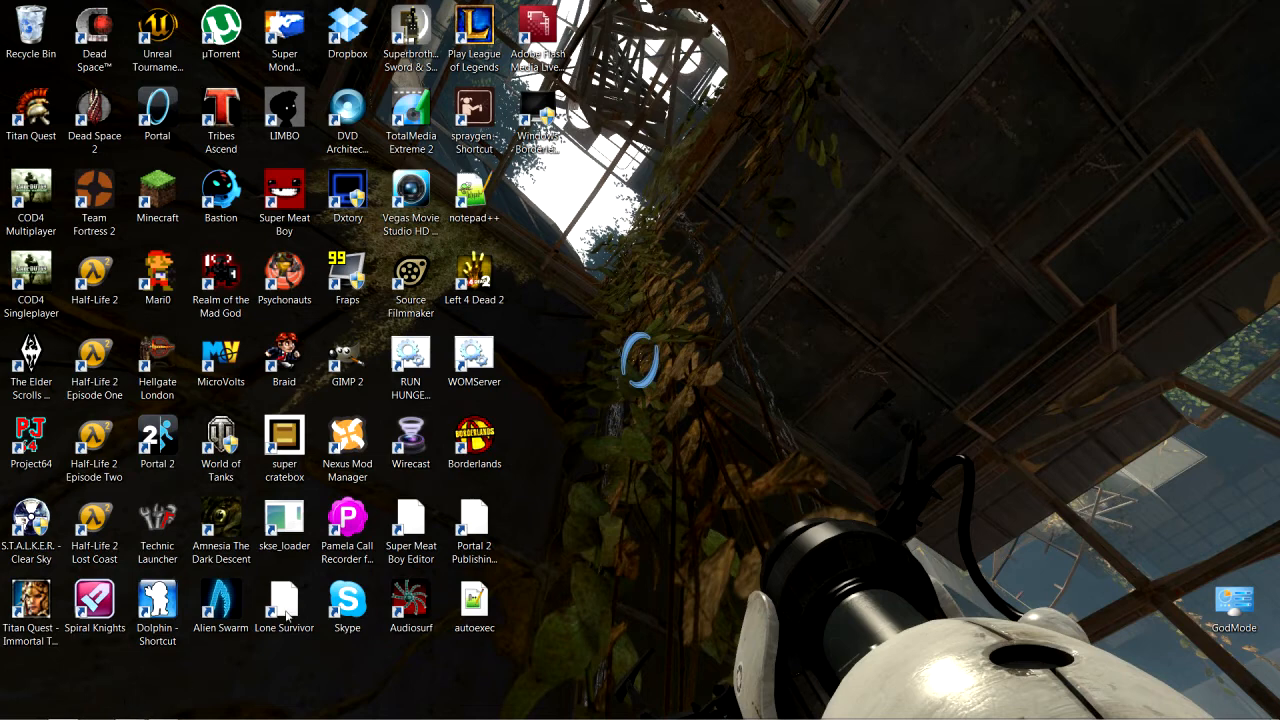
click(22, 708)
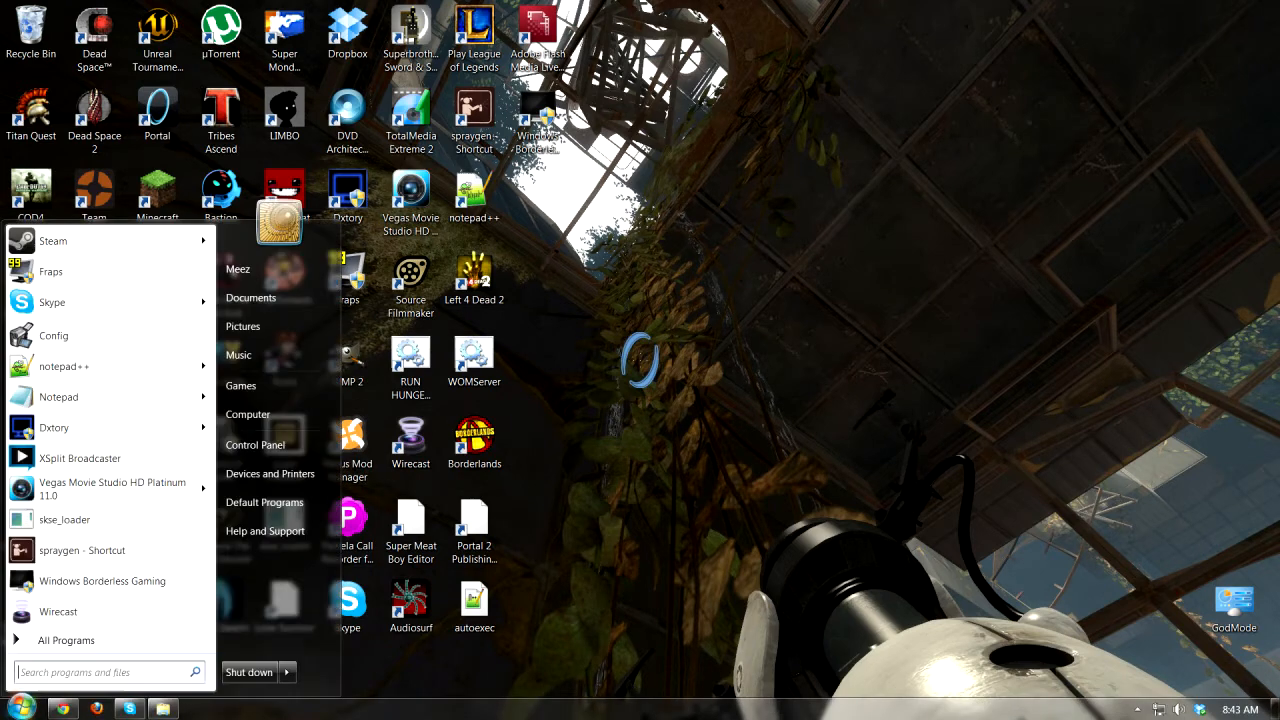
click(80, 640)
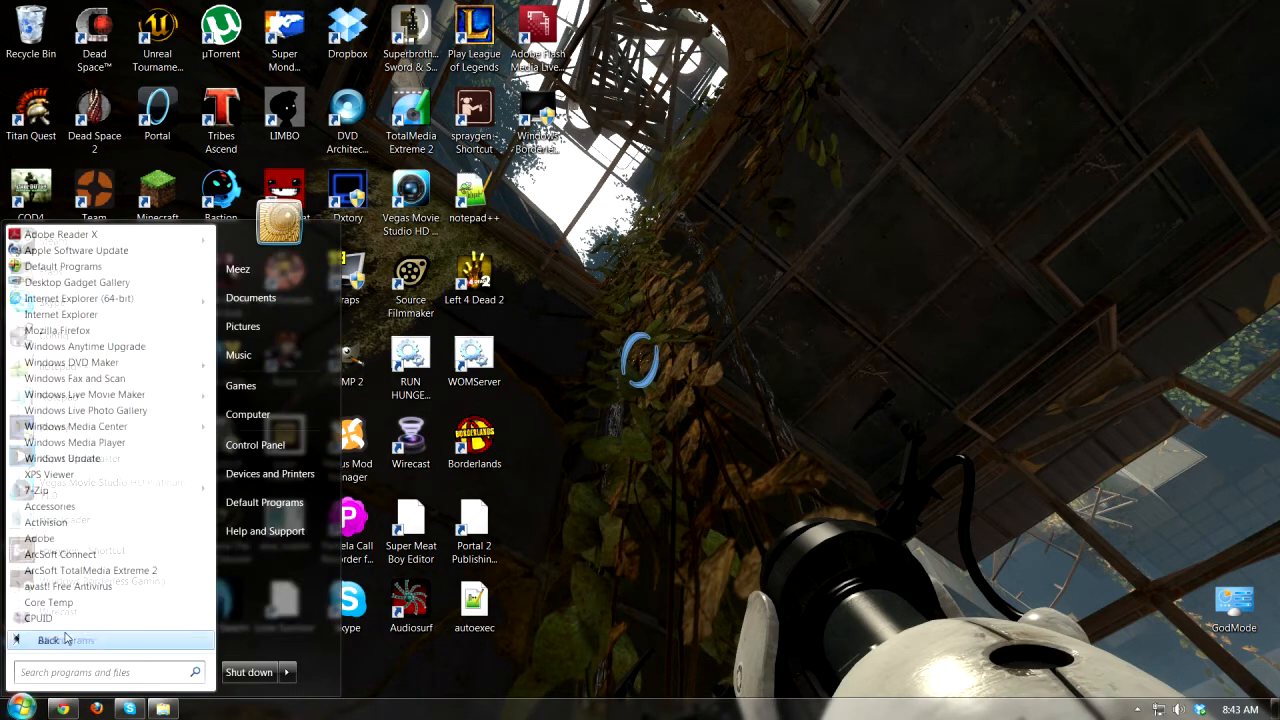
click(50, 506)
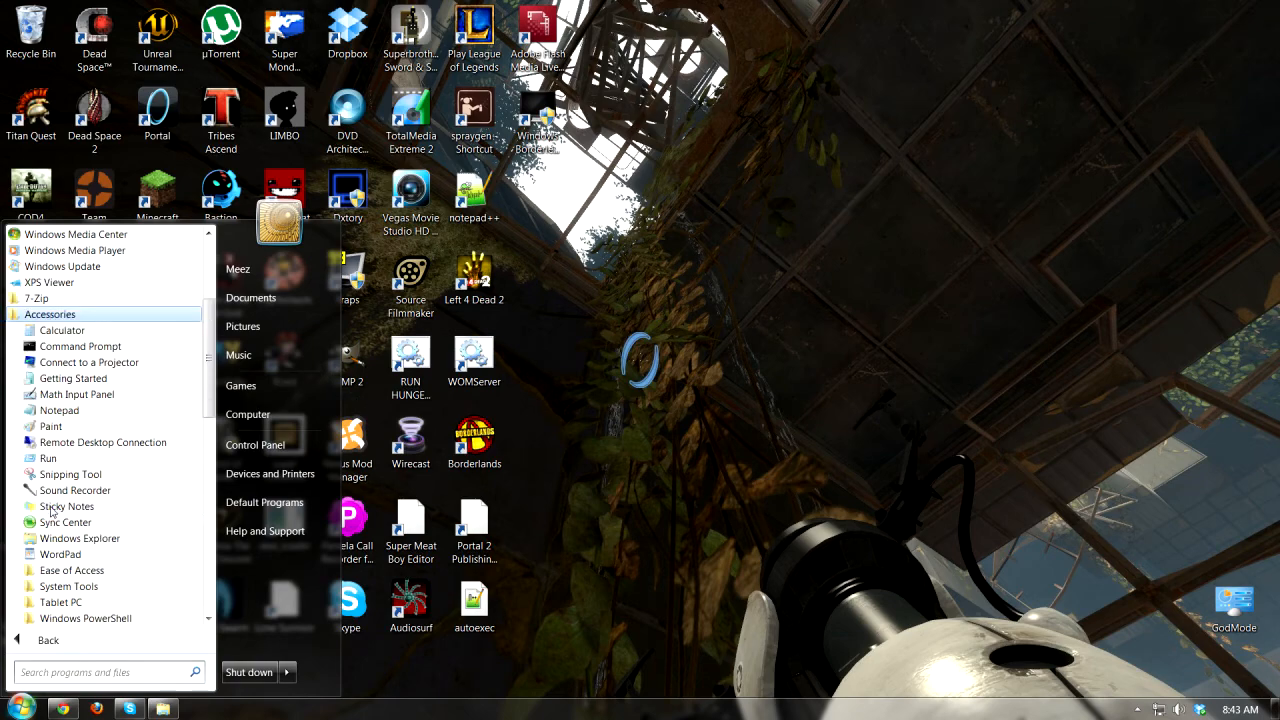
click(68, 426)
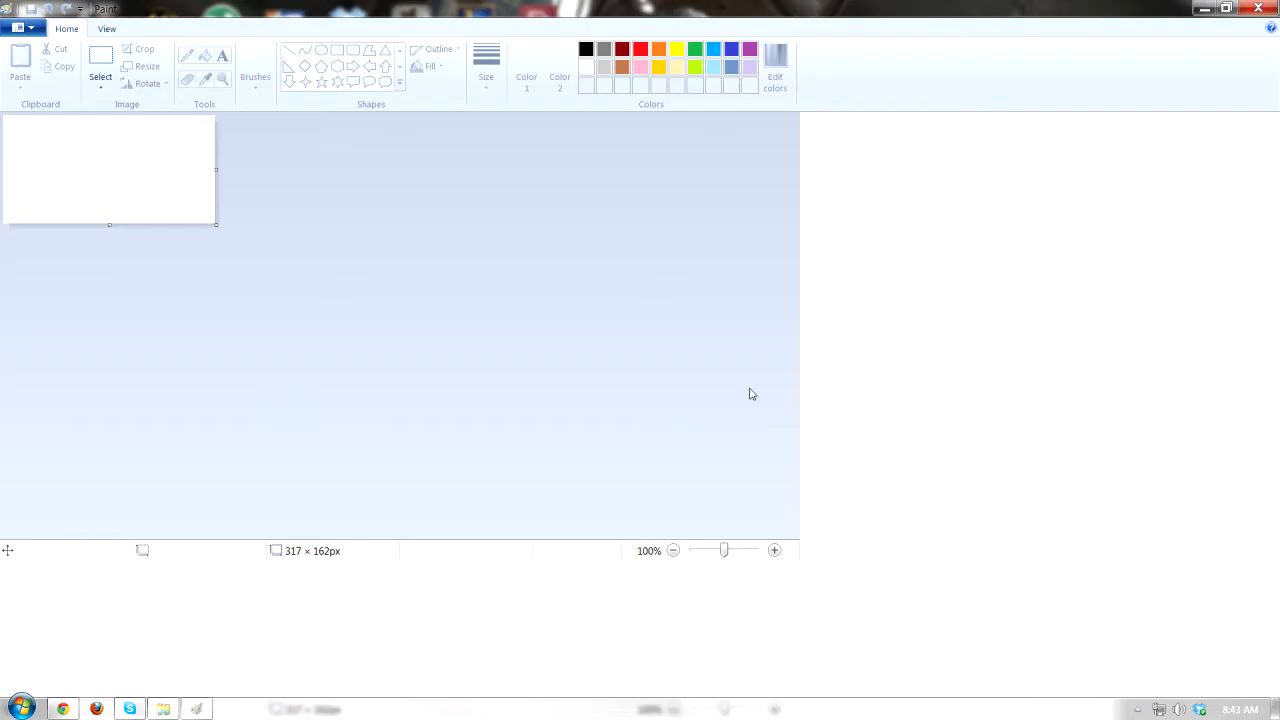
Step: Open the picture anotherscout from the Downloads folder
click(22, 27)
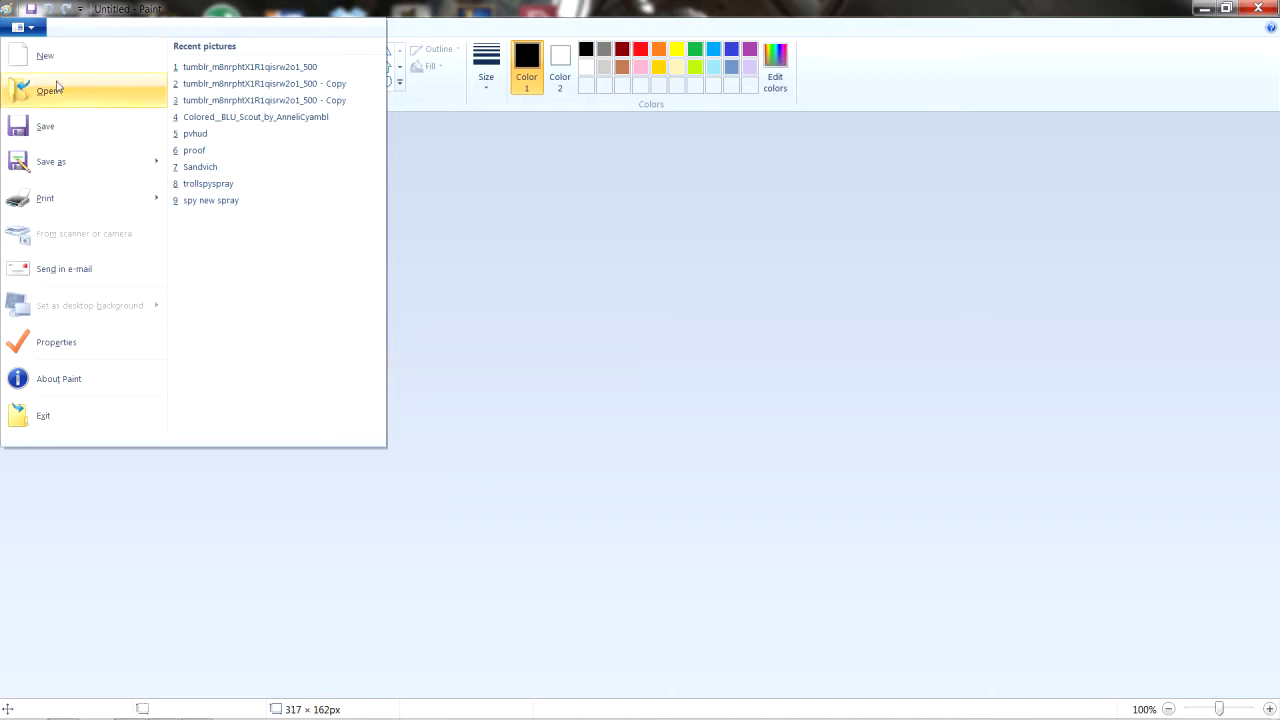
click(378, 96)
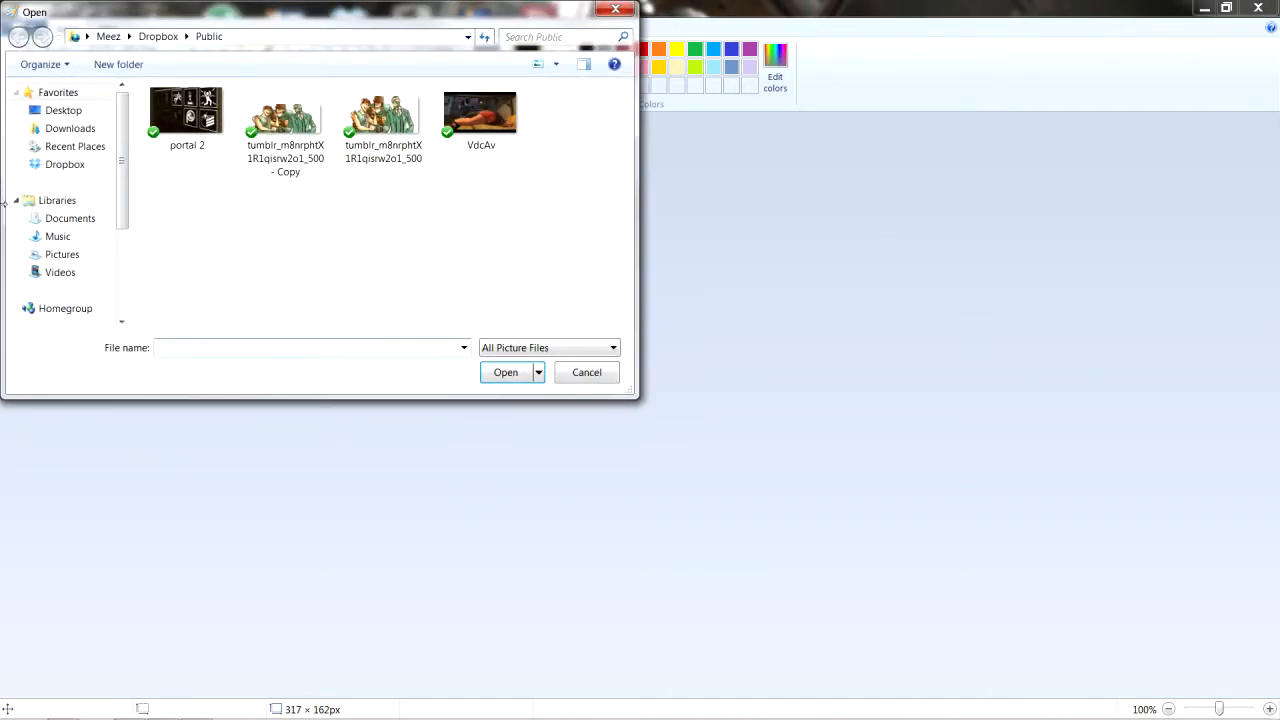
click(70, 129)
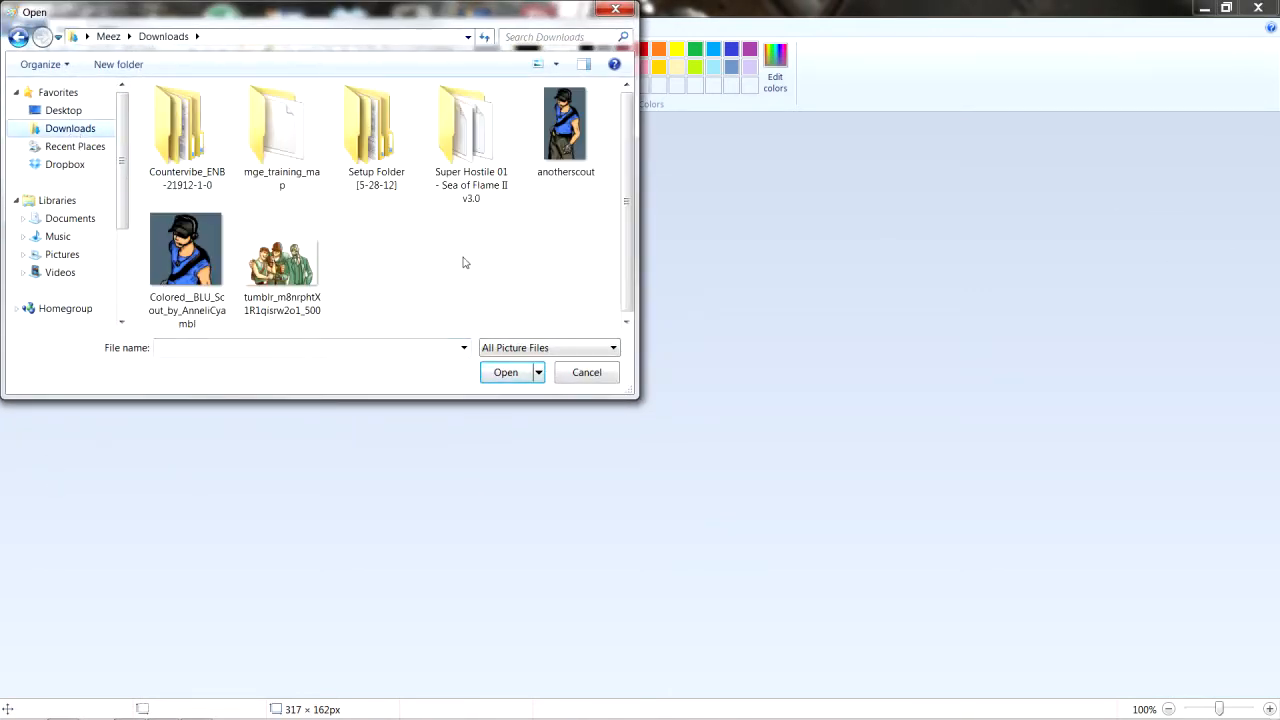
double_click(566, 124)
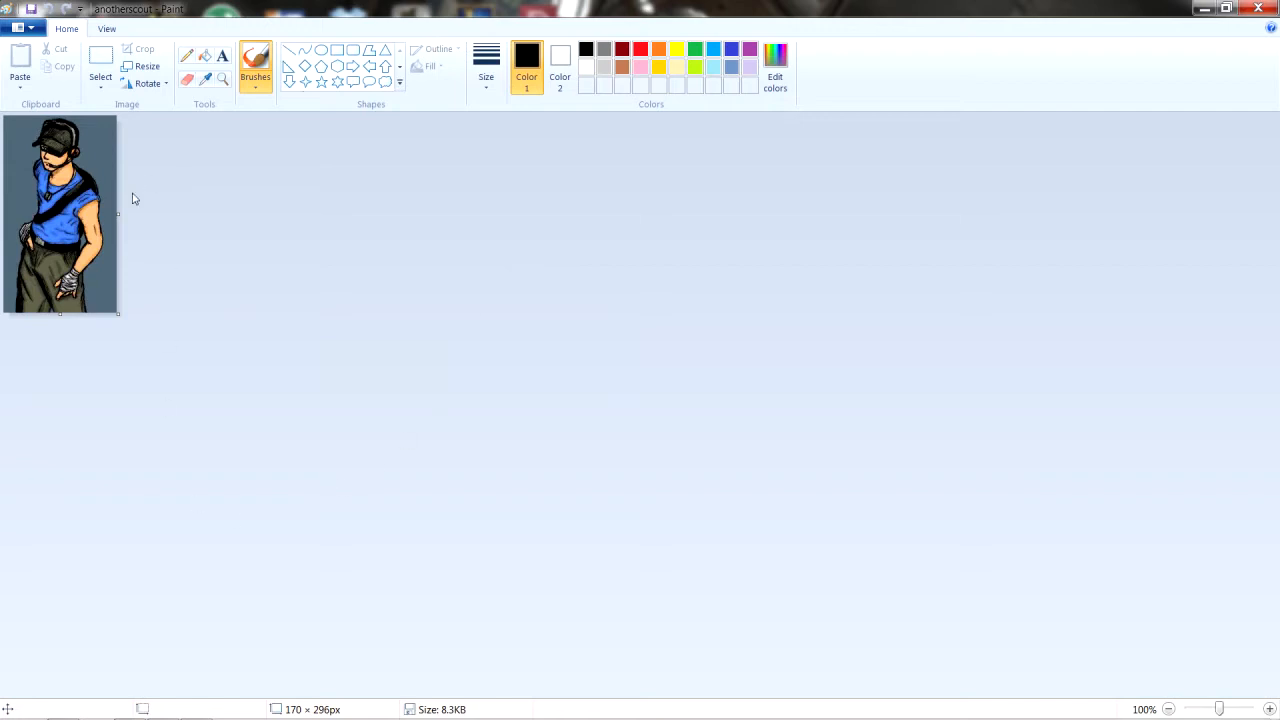
Step: Trim both sides of the Scout picture to a width of 108 px, rotating it 180° for the second side and back again
drag(108, 214, 90, 214)
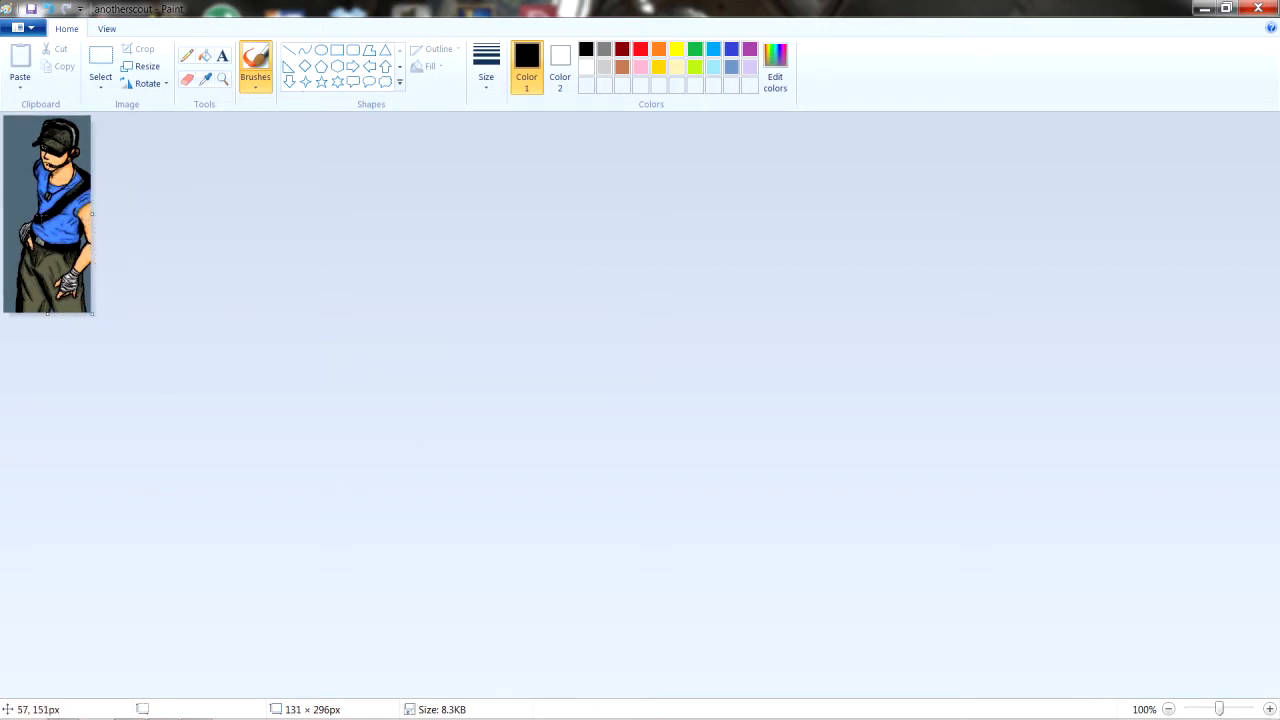
click(140, 85)
click(172, 139)
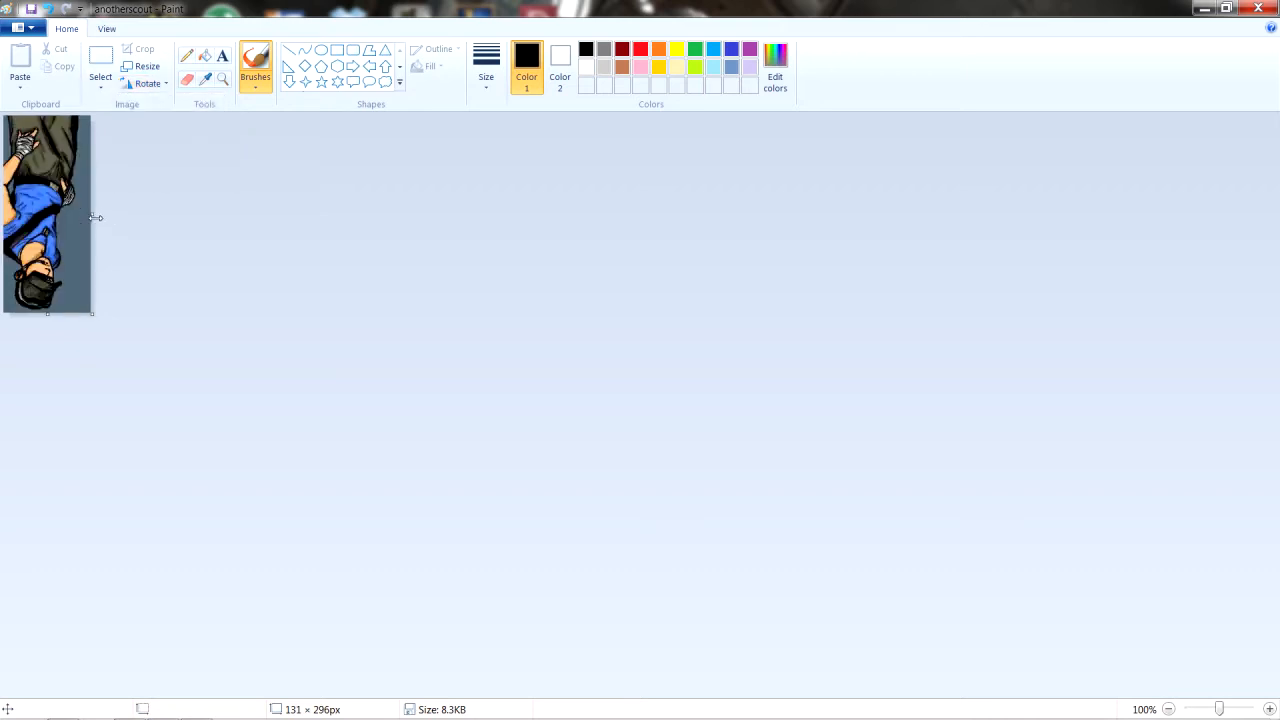
drag(90, 213, 77, 215)
click(151, 84)
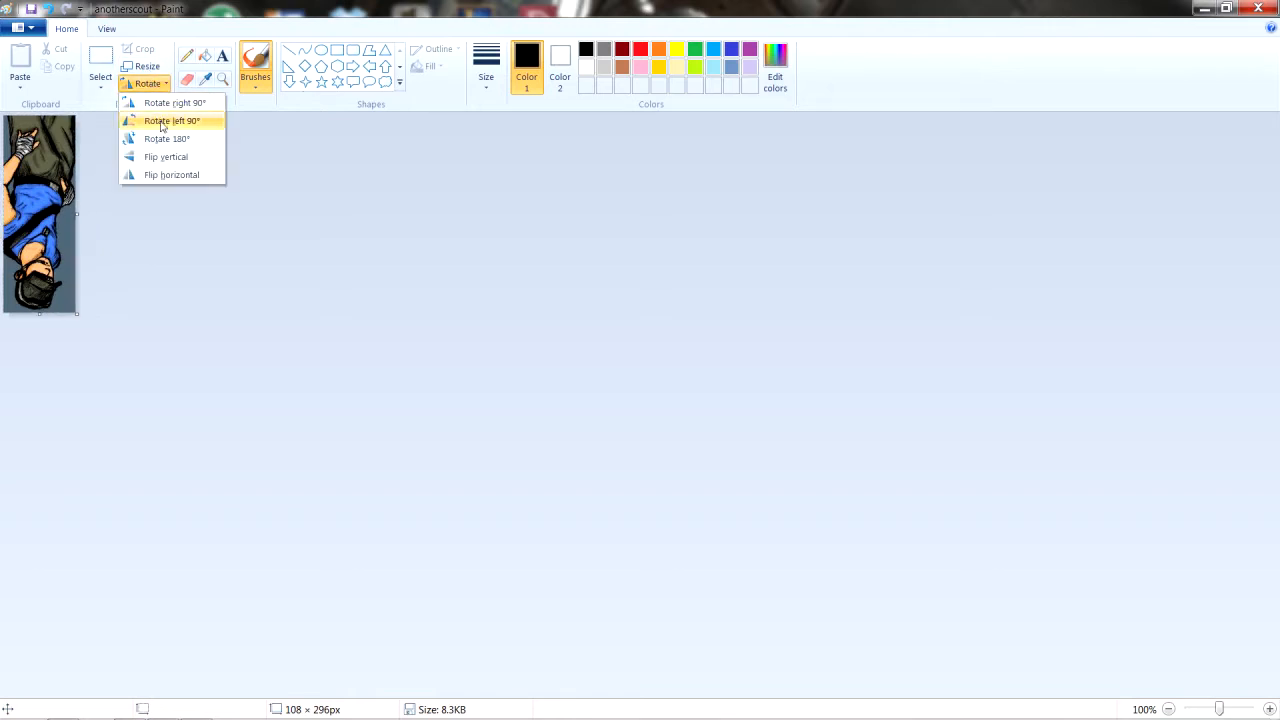
click(177, 137)
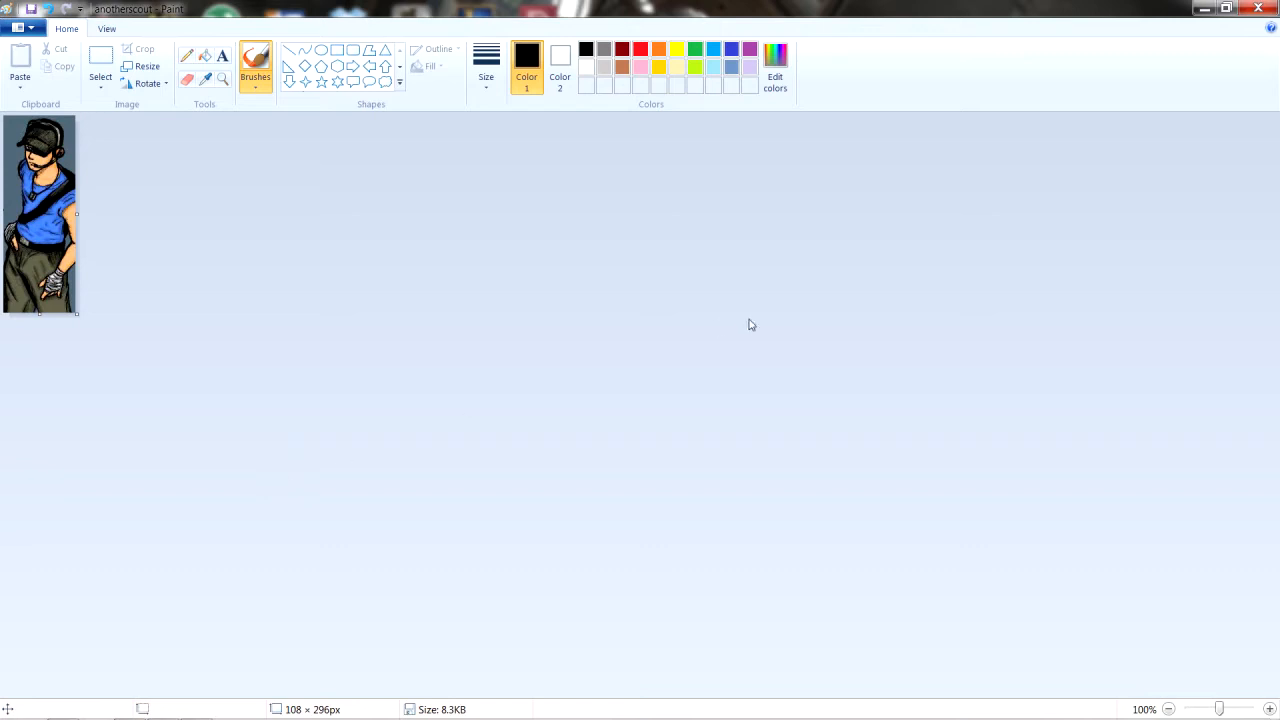
Step: Close Paint without saving the changes to anotherscout.jpg
click(1257, 8)
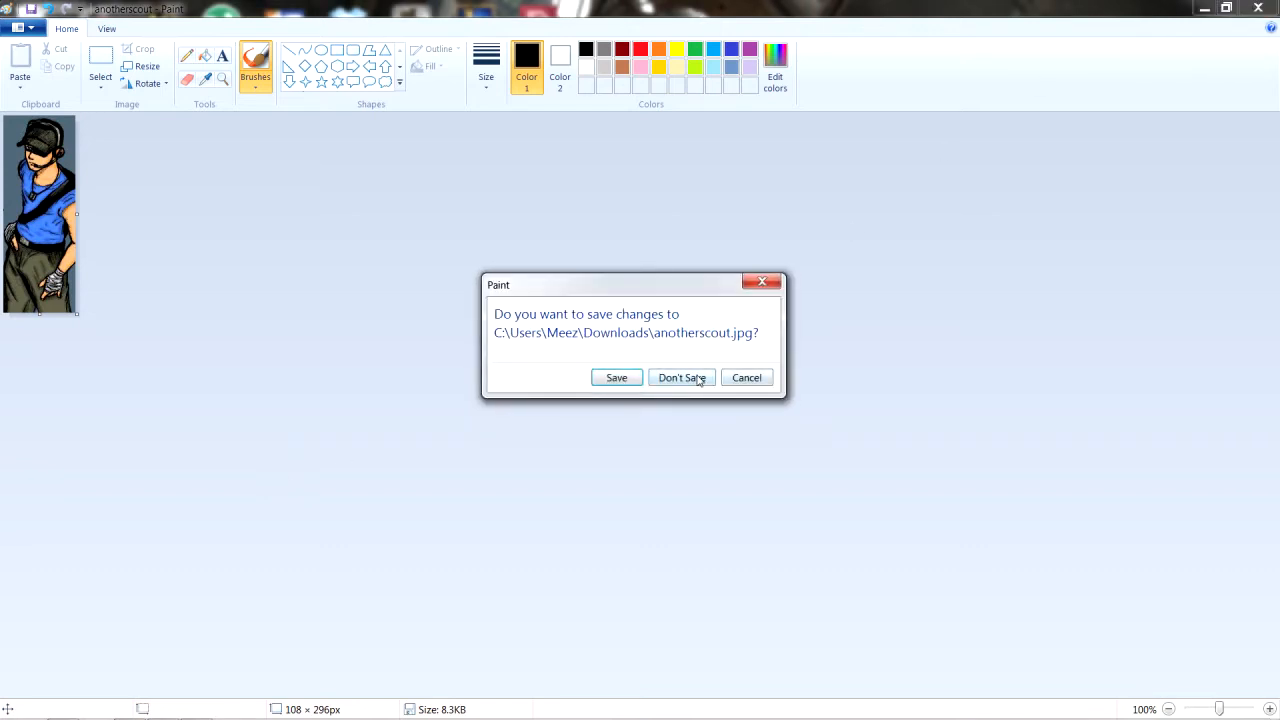
click(682, 378)
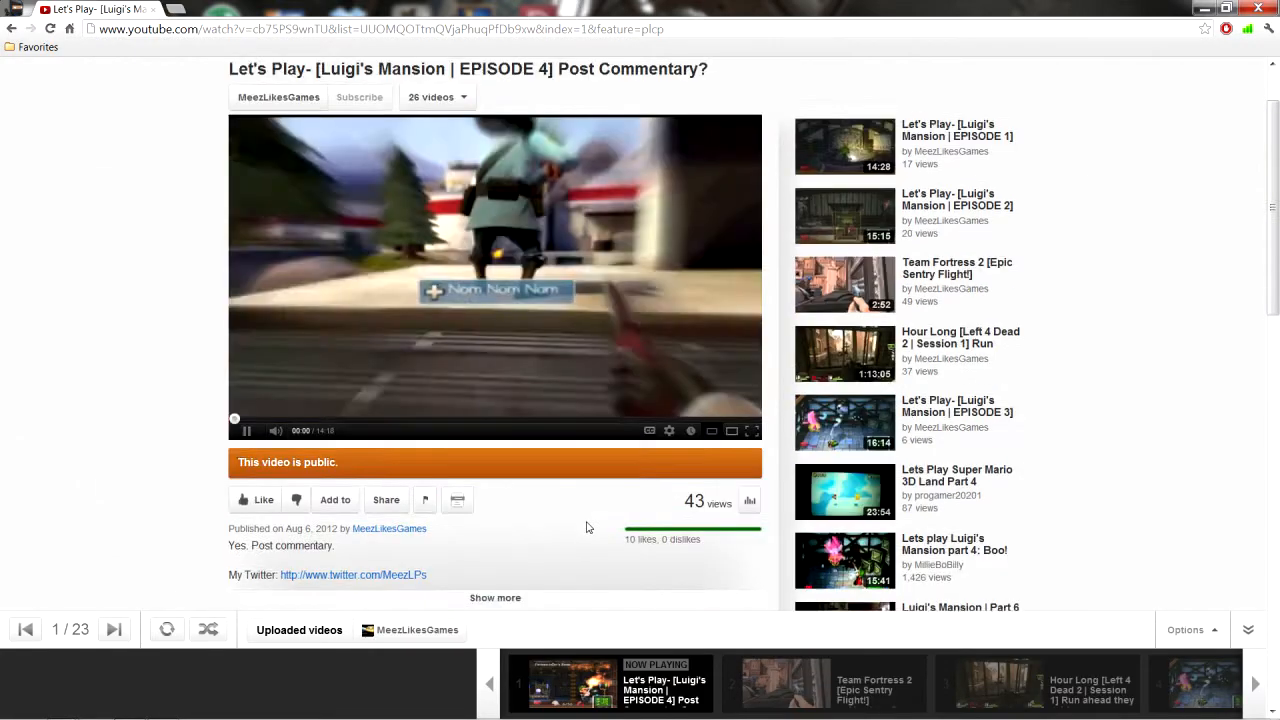
Step: Skip the Luigi's Mansion Episode 4 video to about 5:08 and look over its description and comments
scroll(588, 527, down, 1)
click(423, 331)
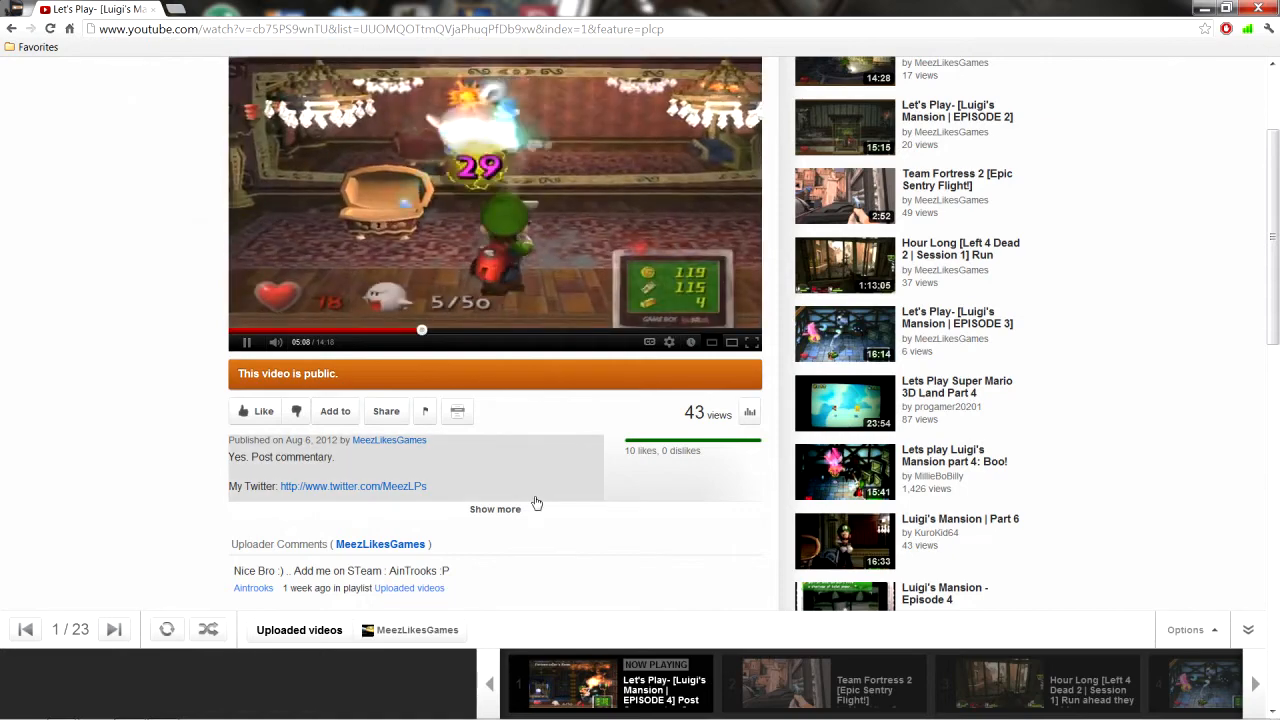
scroll(536, 502, up, 2)
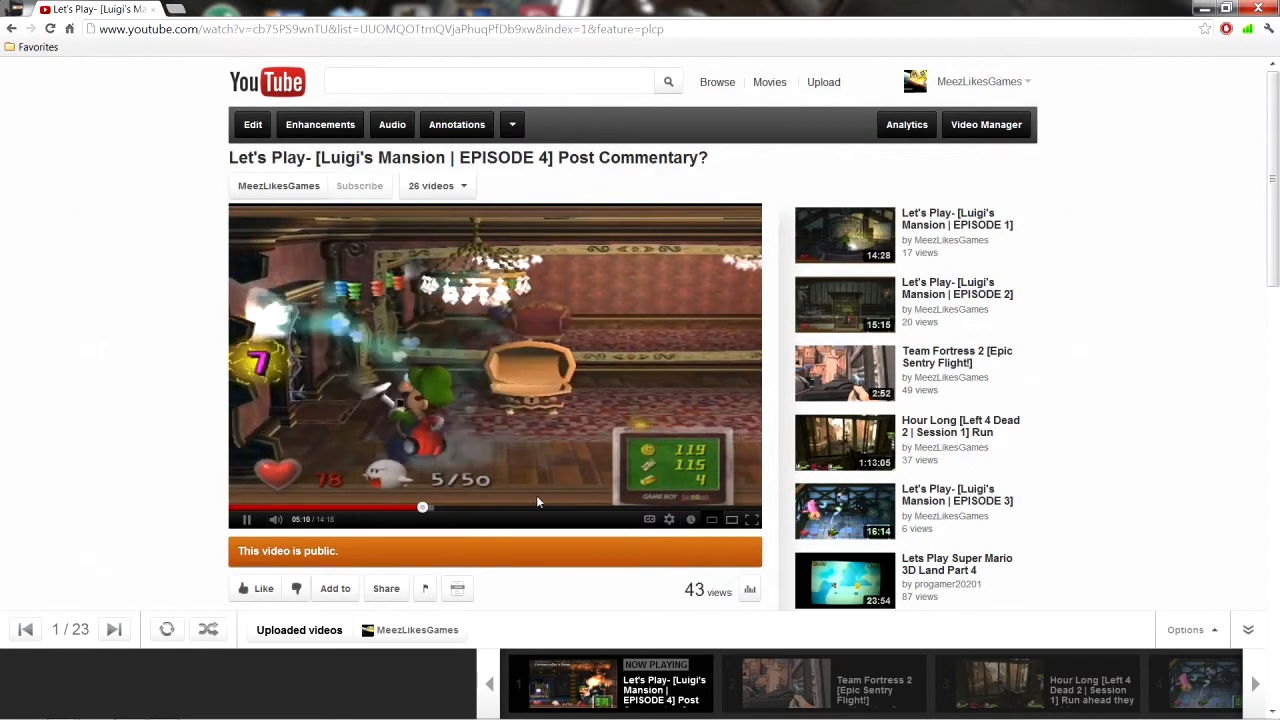
scroll(537, 540, down, 1)
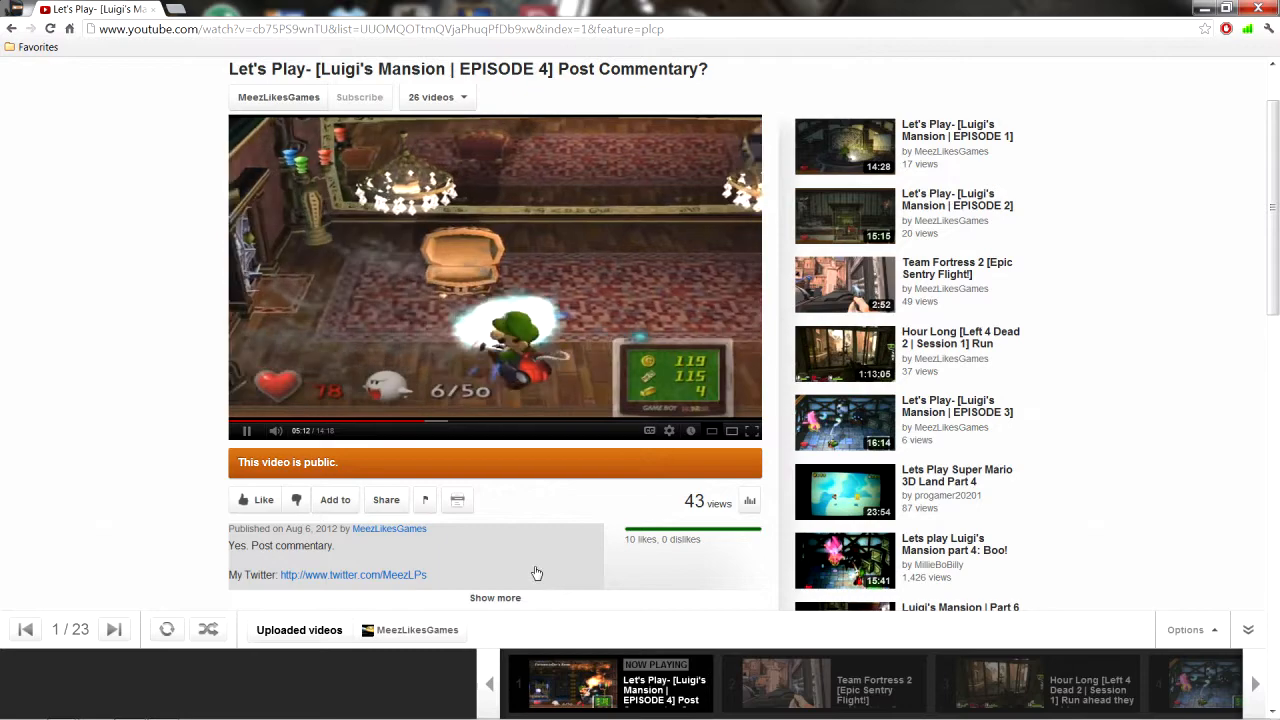
scroll(536, 572, down, 6)
scroll(532, 545, up, 7)
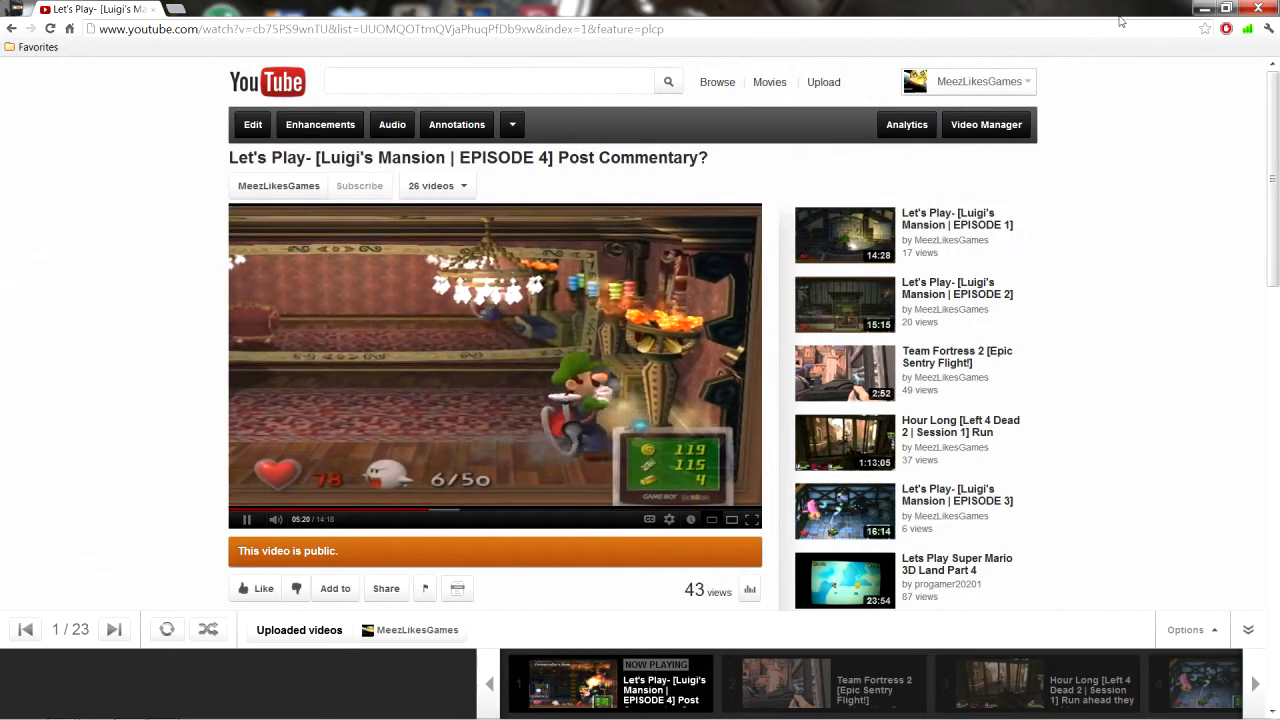
Step: Close the browser, switch to Vegas Movie Studio HD Platinum and restore the autosaved project
click(1257, 8)
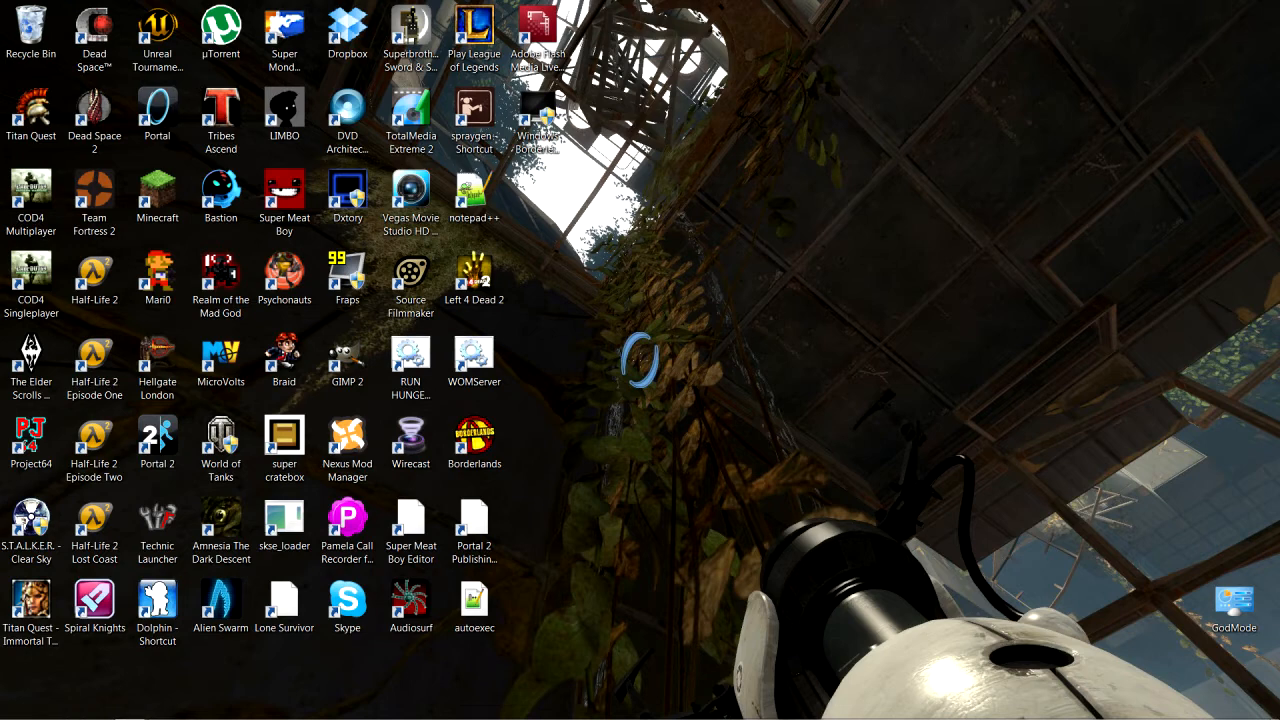
click(400, 220)
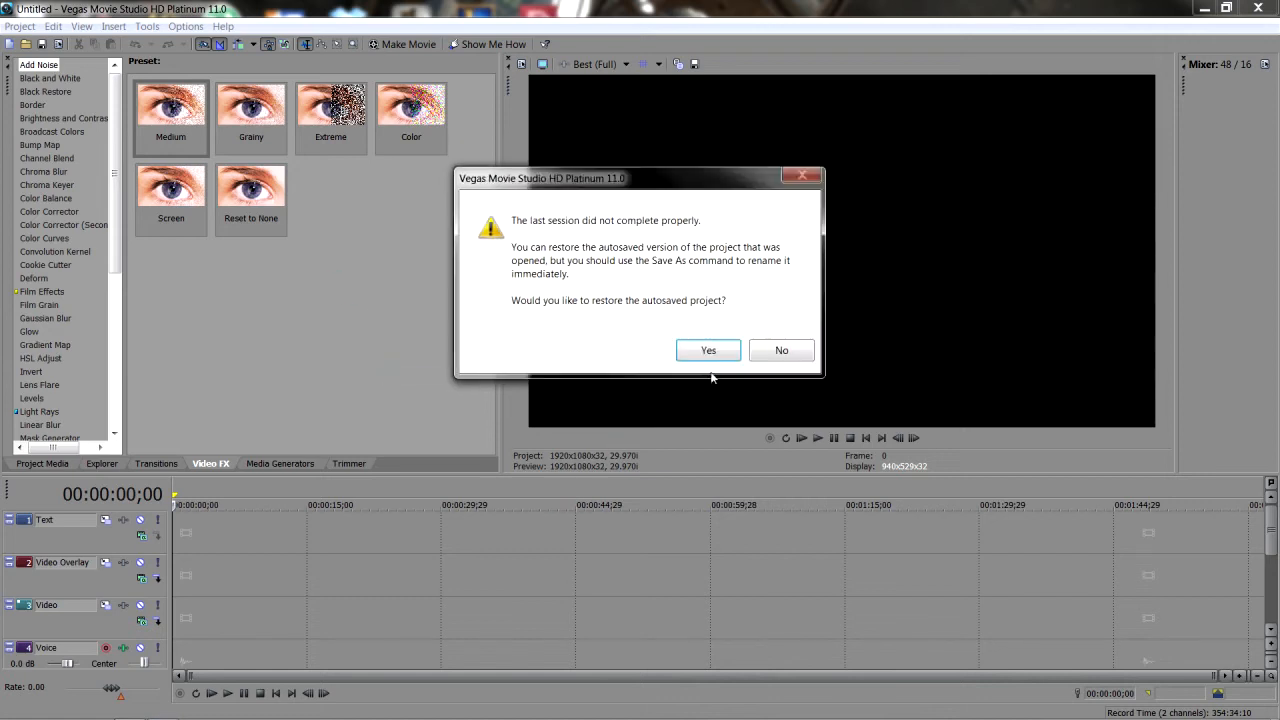
click(708, 351)
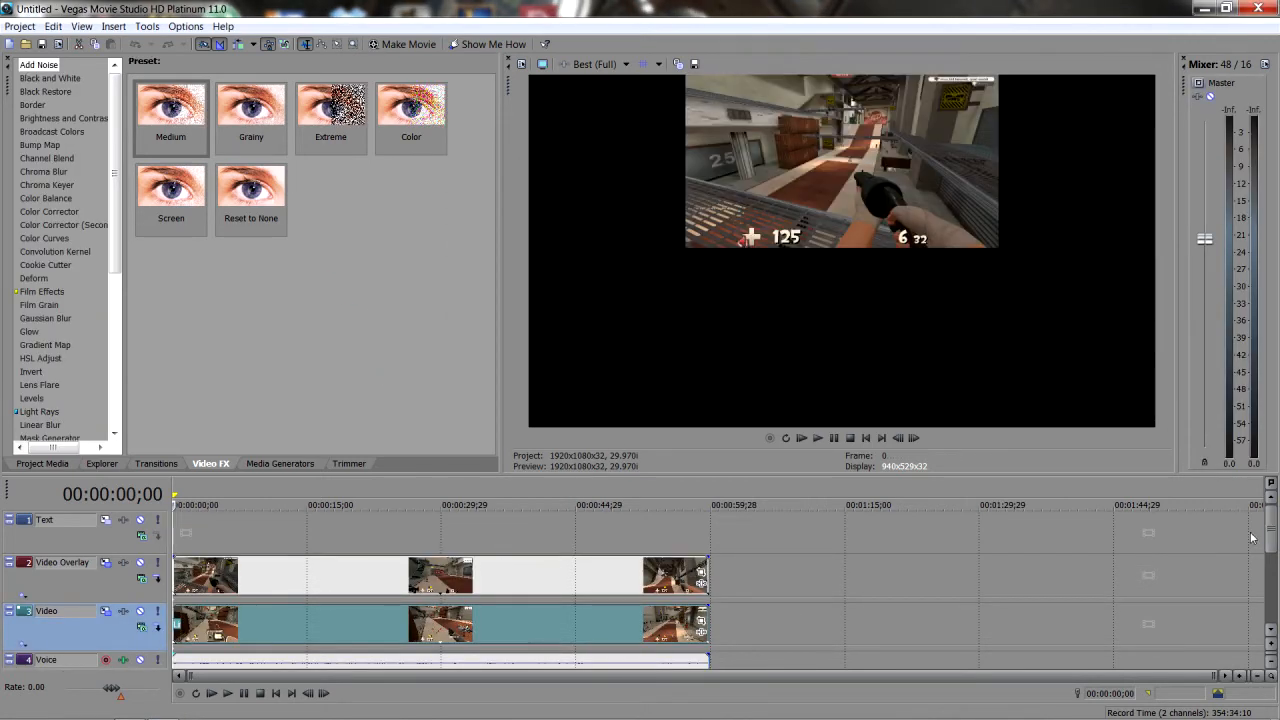
Step: Open the Render As settings, name the output file example.mp4 and select the Best Render Method (720p HD) template
scroll(1272, 543, down, 3)
scroll(1272, 543, up, 3)
click(20, 26)
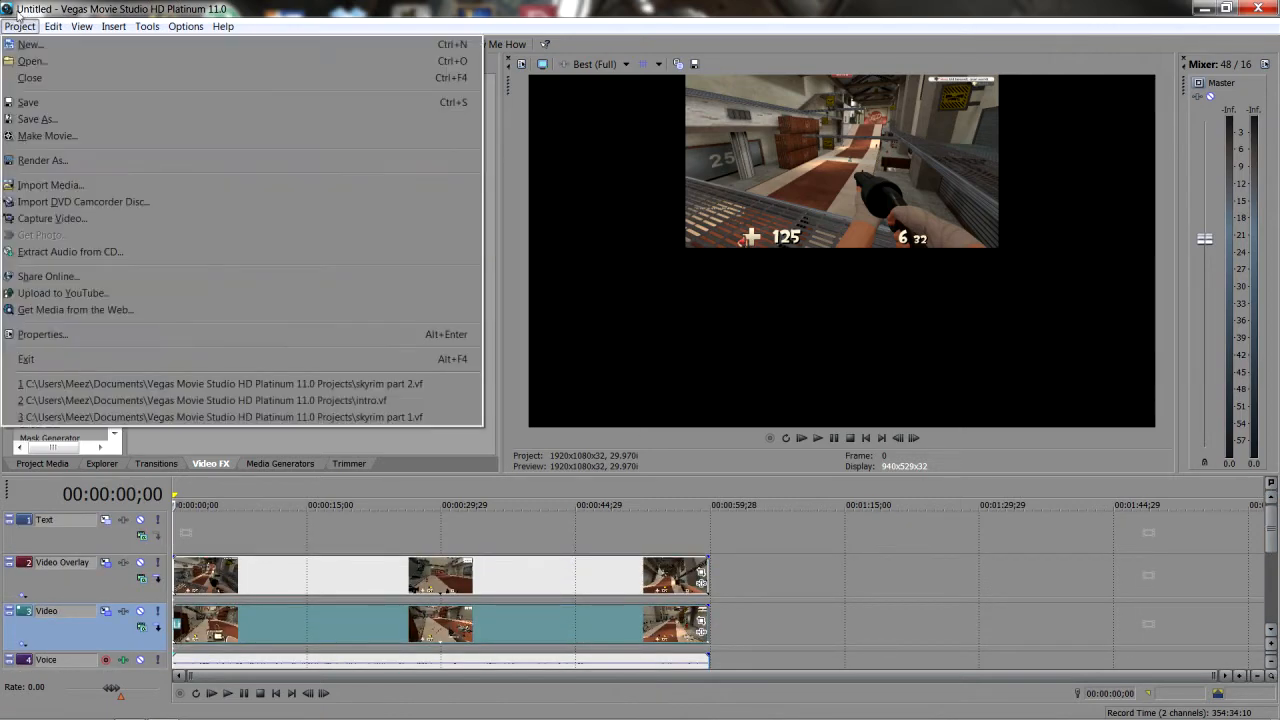
click(365, 161)
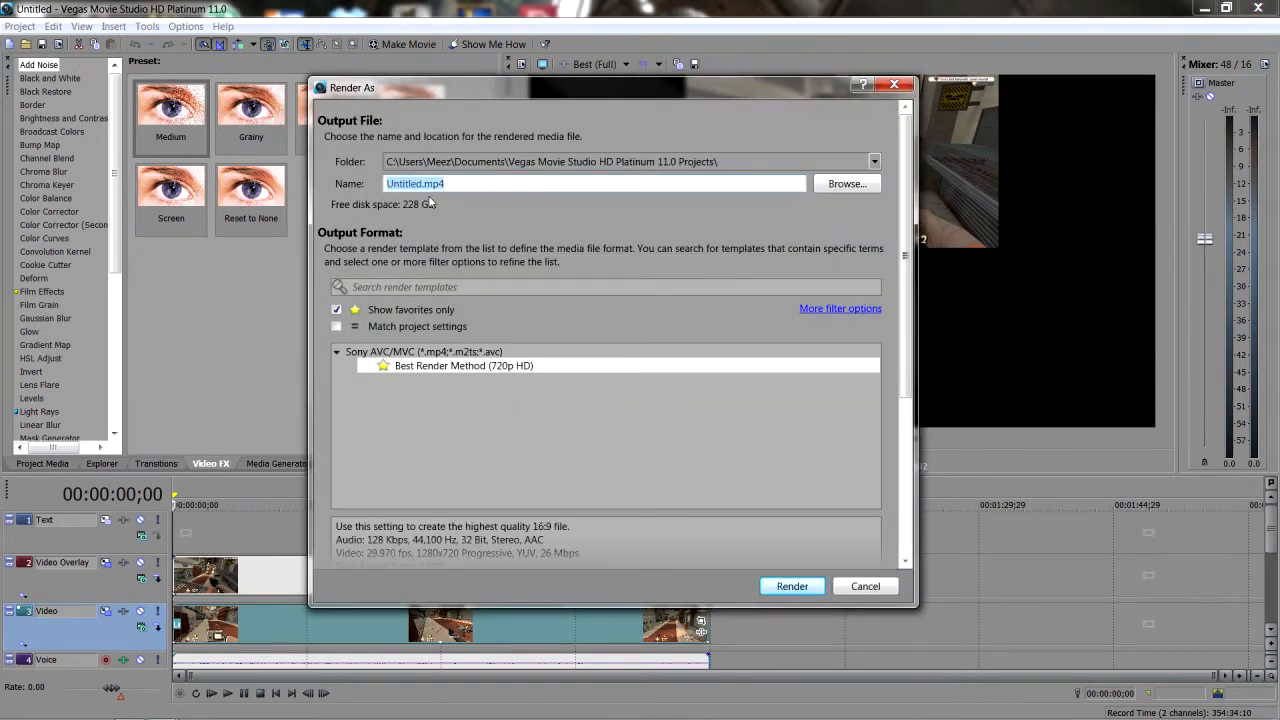
text(examp)
click(529, 369)
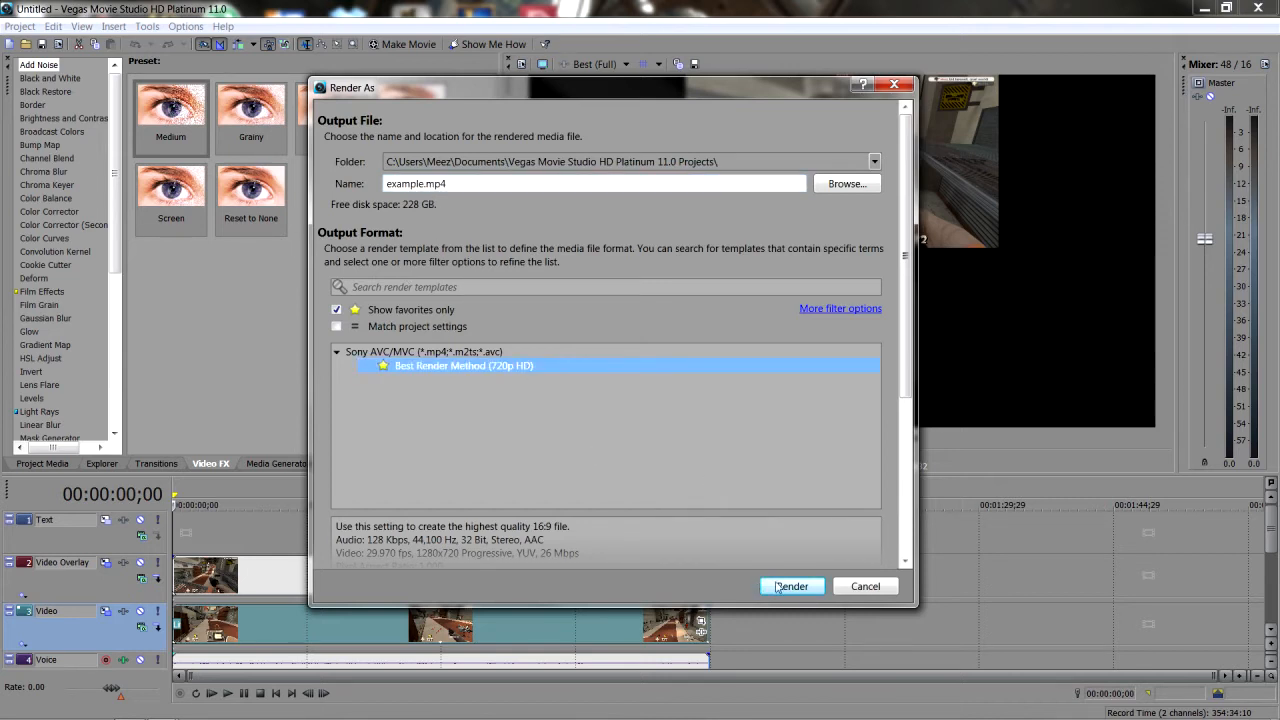
Step: Open the template's custom settings and look over its video entropy coding, frame rate, pixel aspect and bit rate options
scroll(872, 467, down, 3)
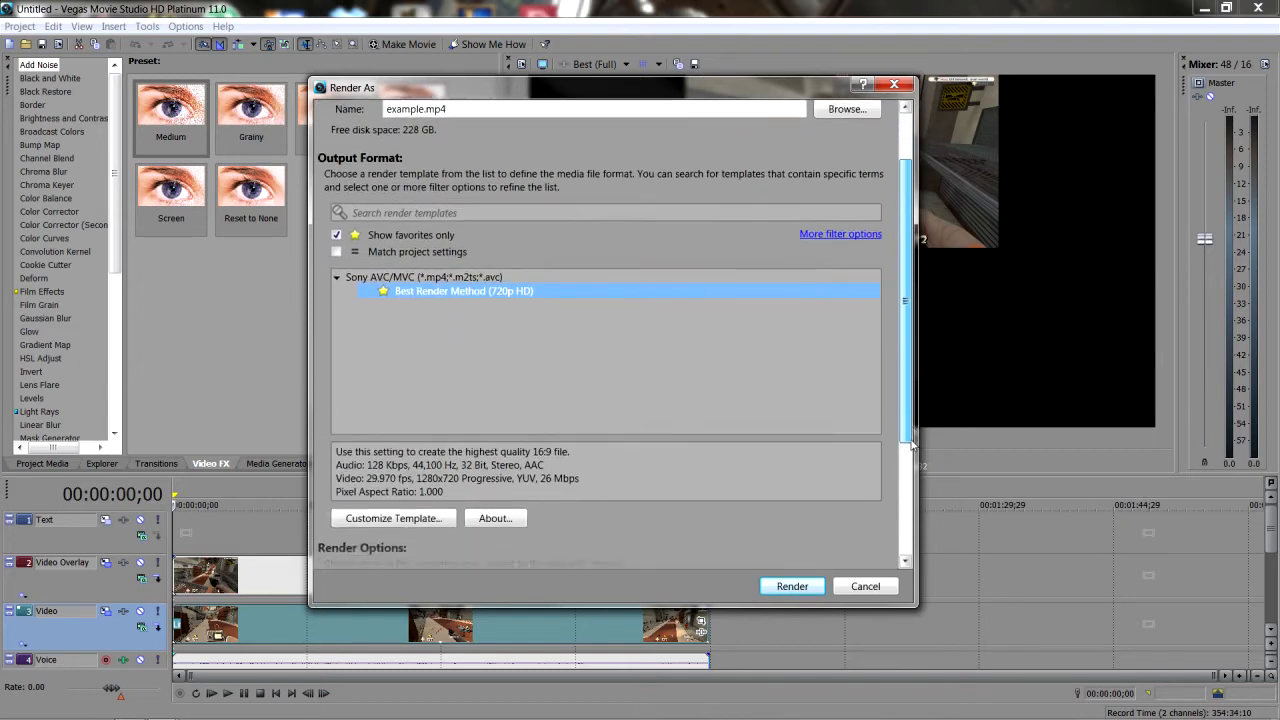
click(421, 487)
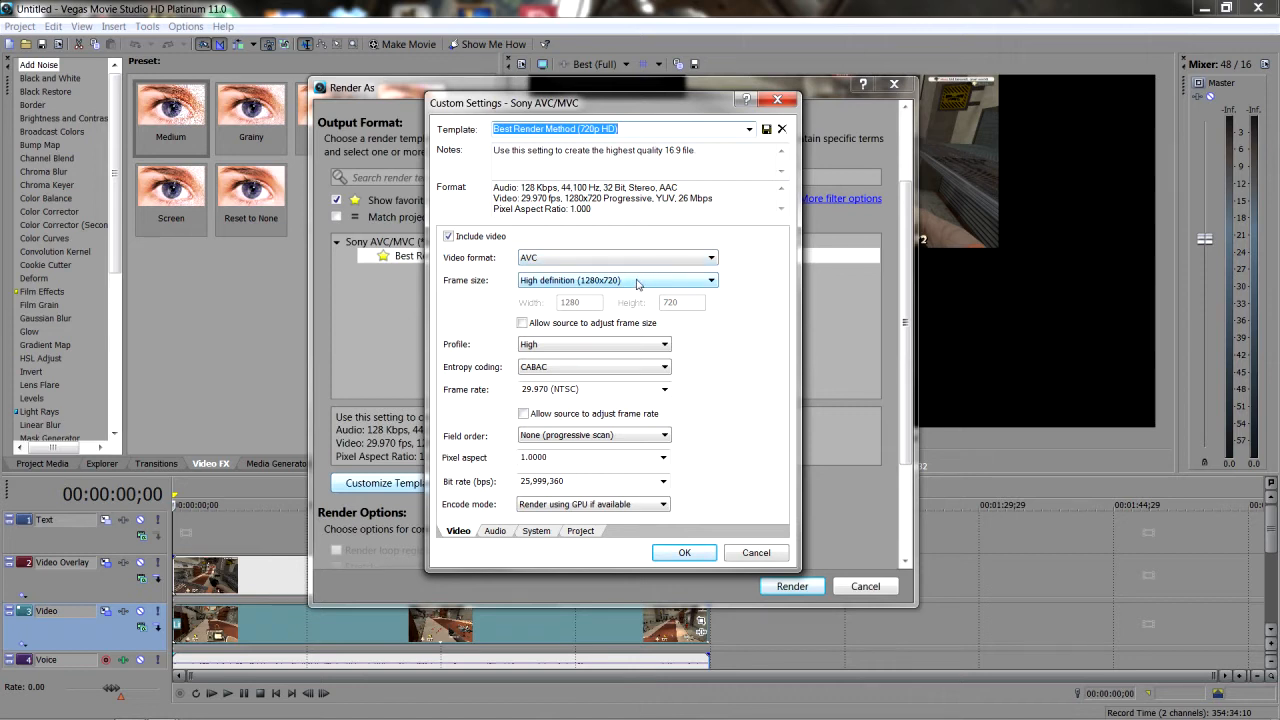
click(645, 367)
click(640, 368)
click(635, 370)
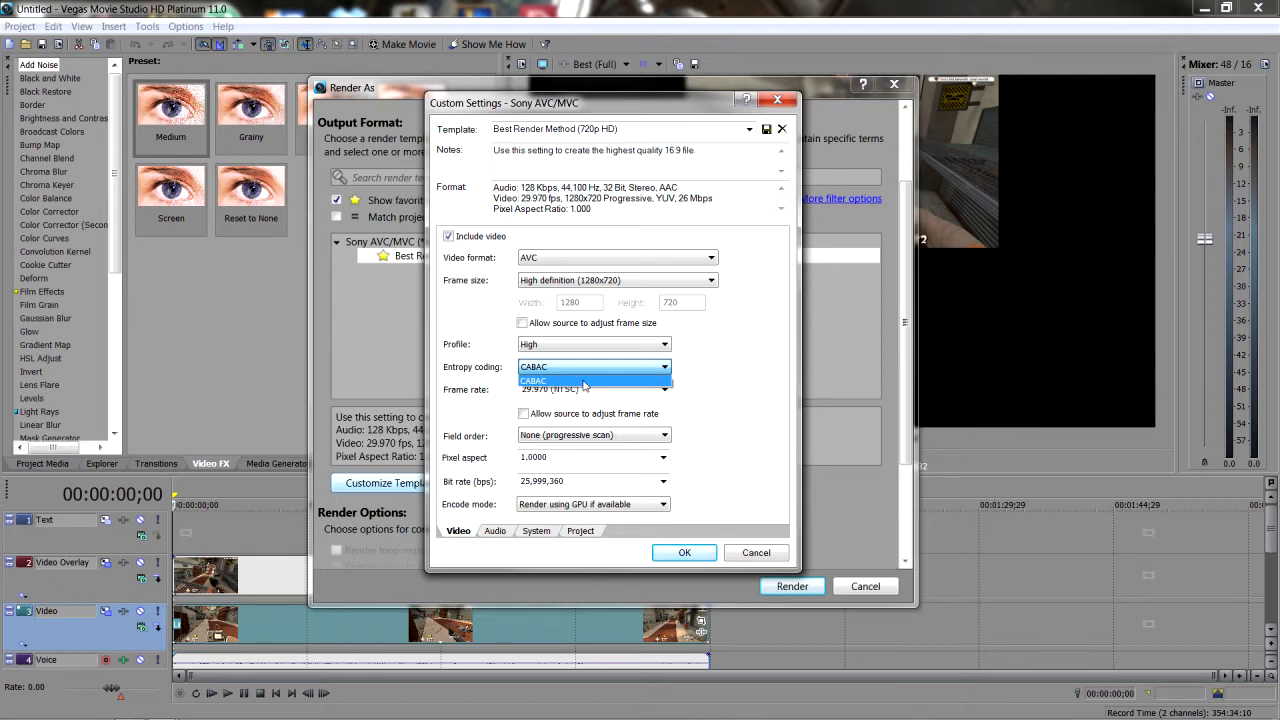
click(716, 371)
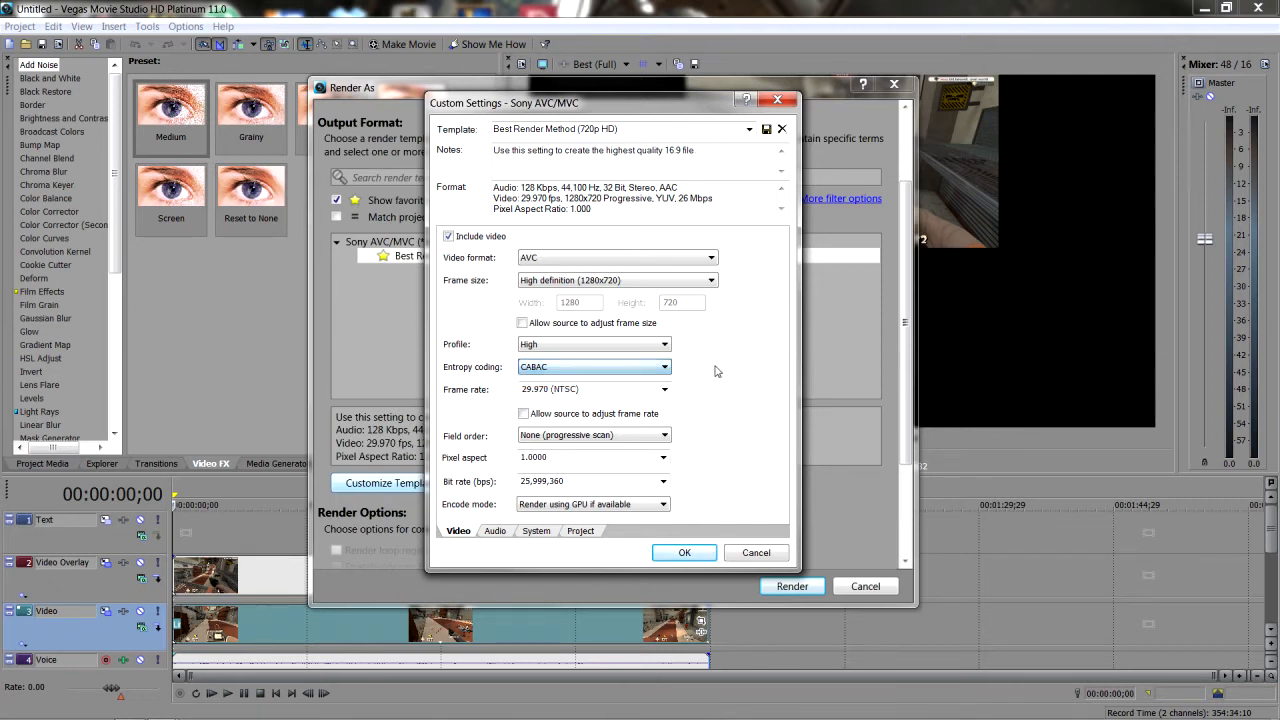
click(662, 390)
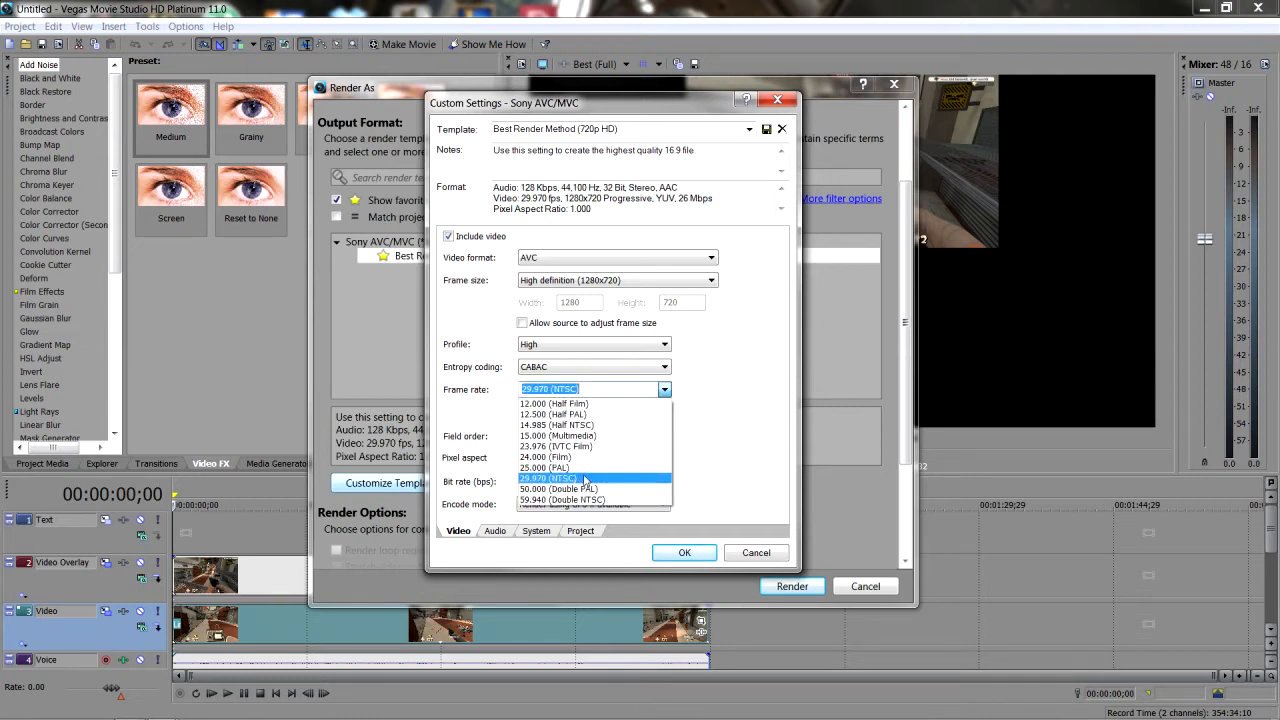
click(725, 381)
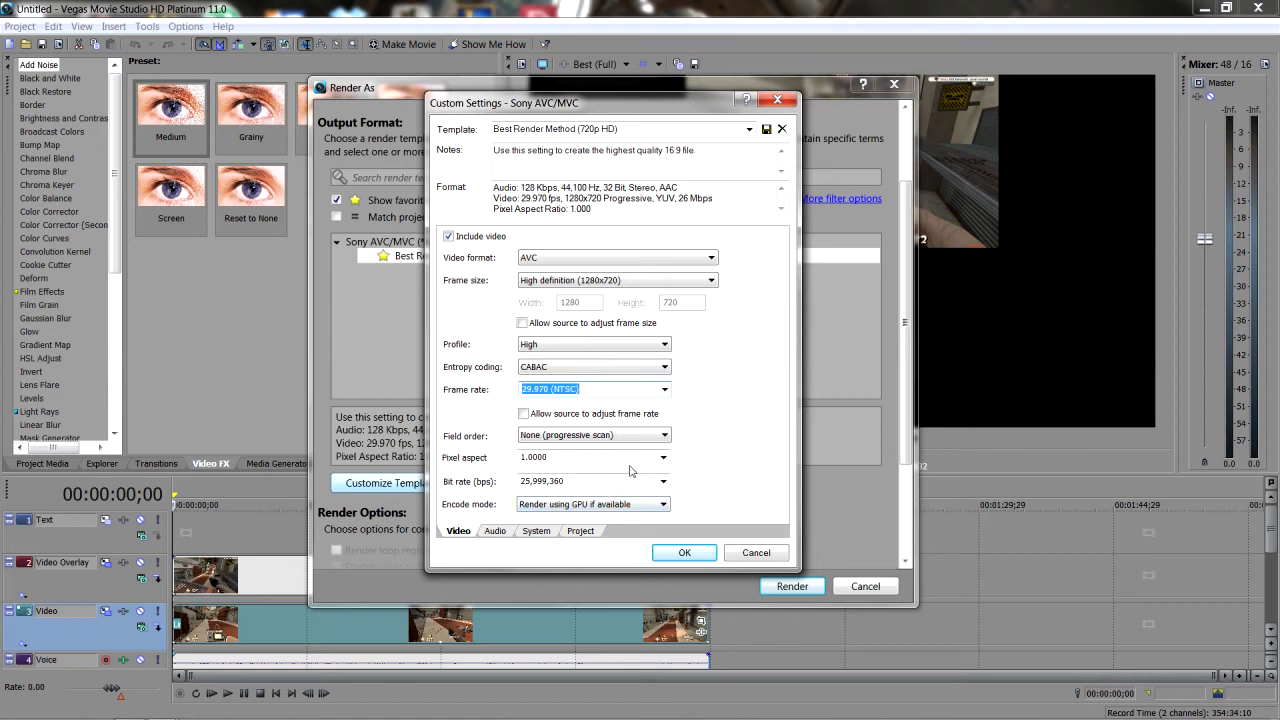
click(662, 458)
click(660, 458)
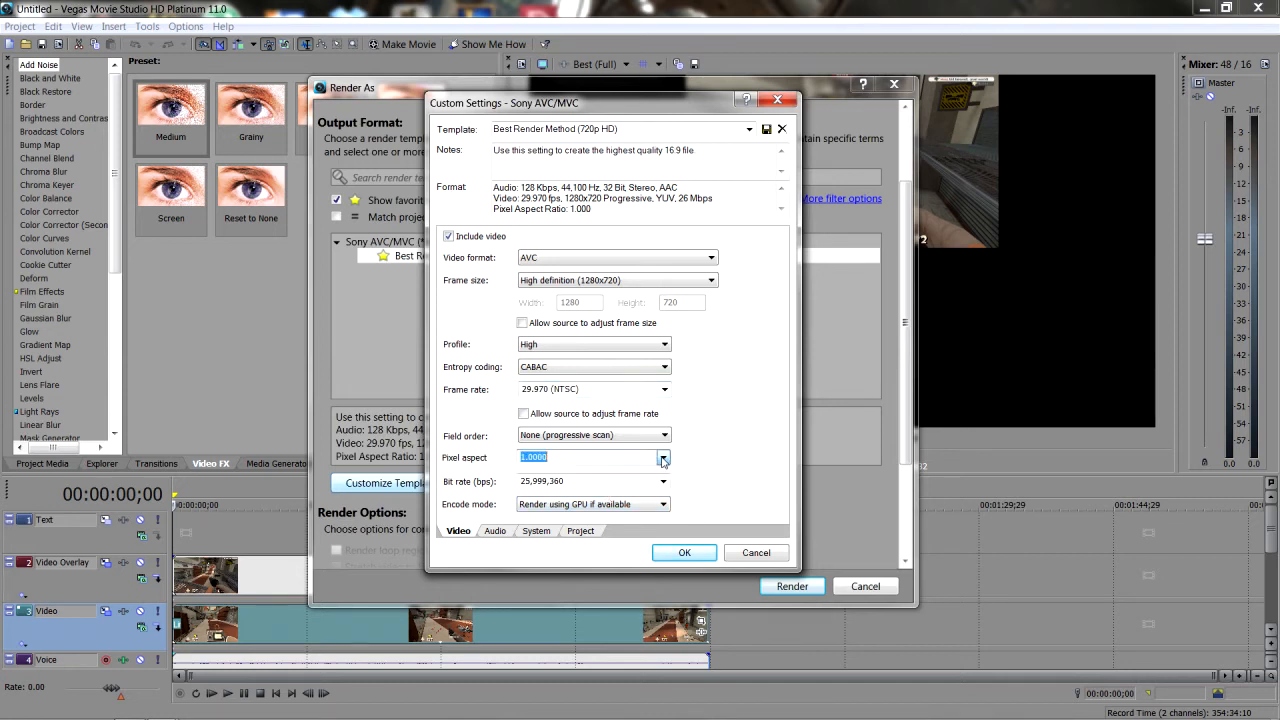
click(662, 481)
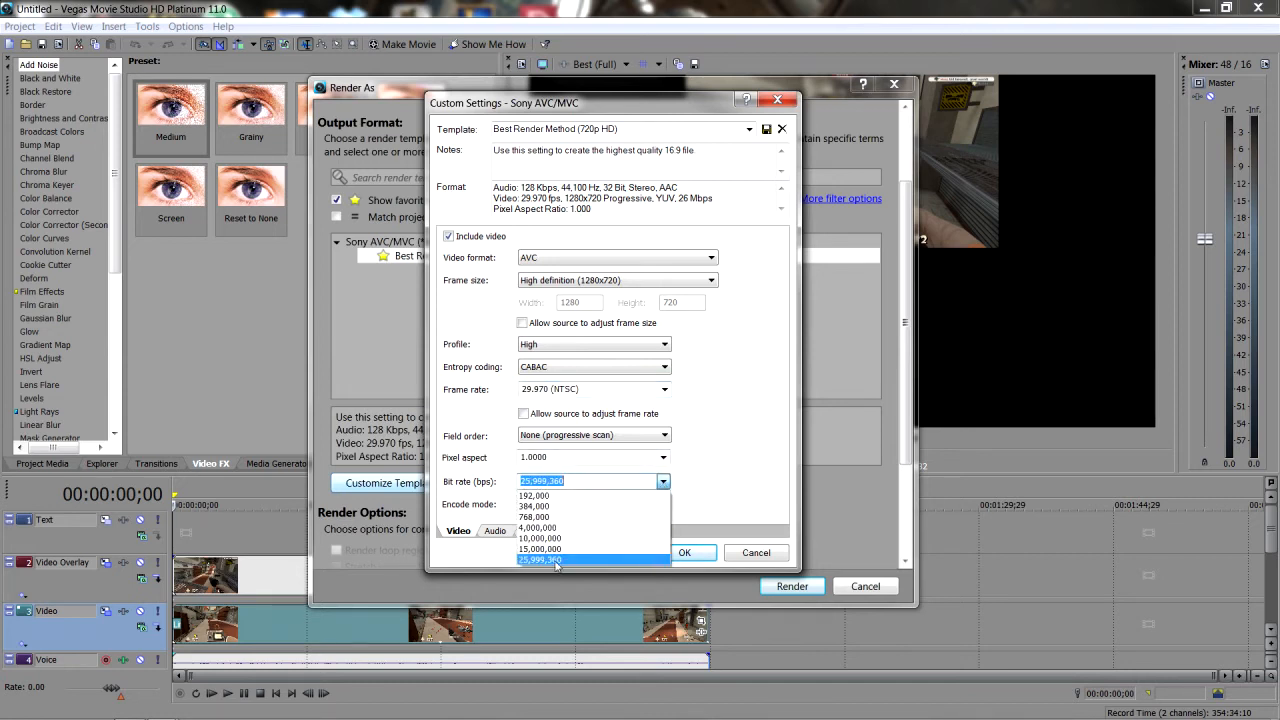
click(753, 441)
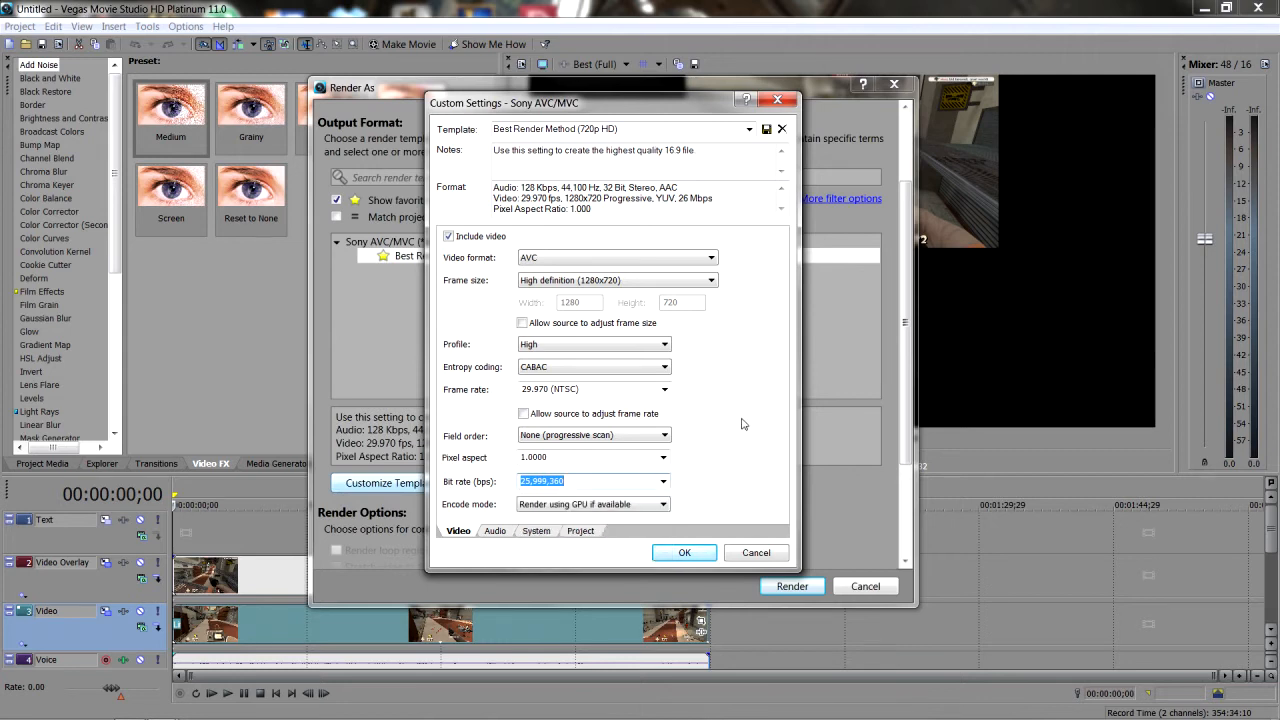
Step: Look over the template's audio format, bit rate and coding mode options, reselecting the 44,100 Hz sample rate
click(500, 531)
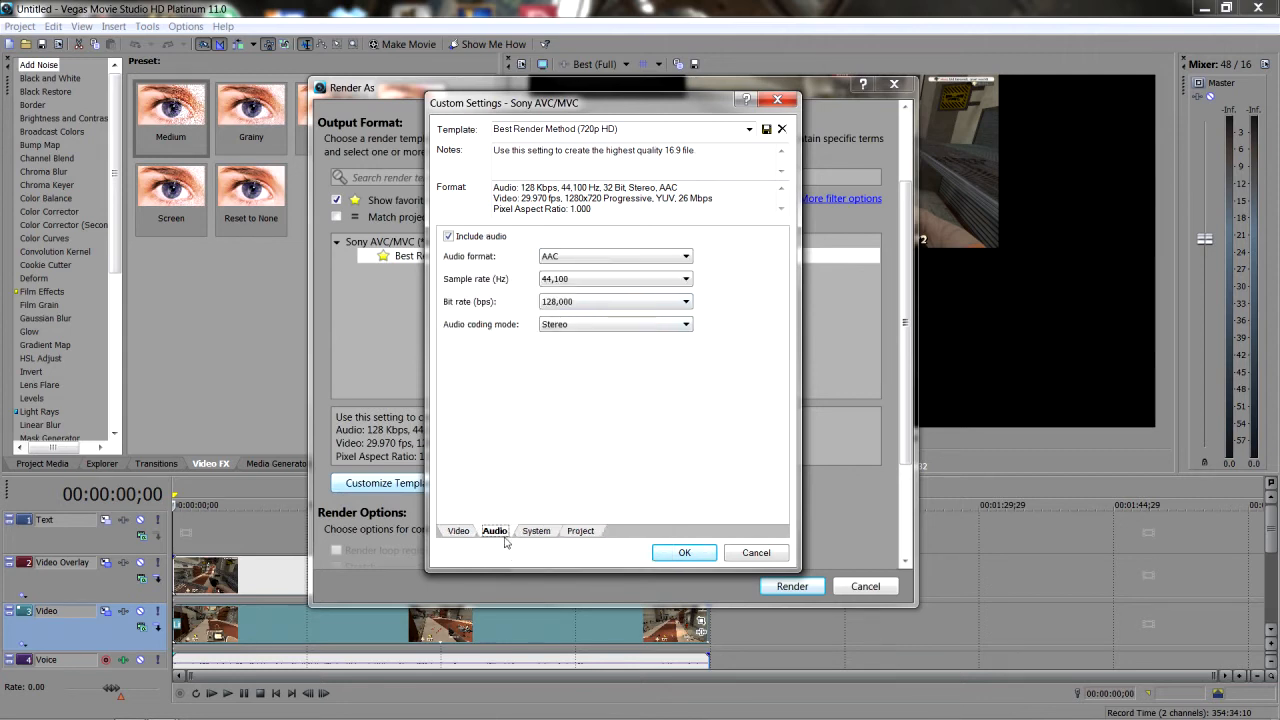
click(591, 253)
click(591, 254)
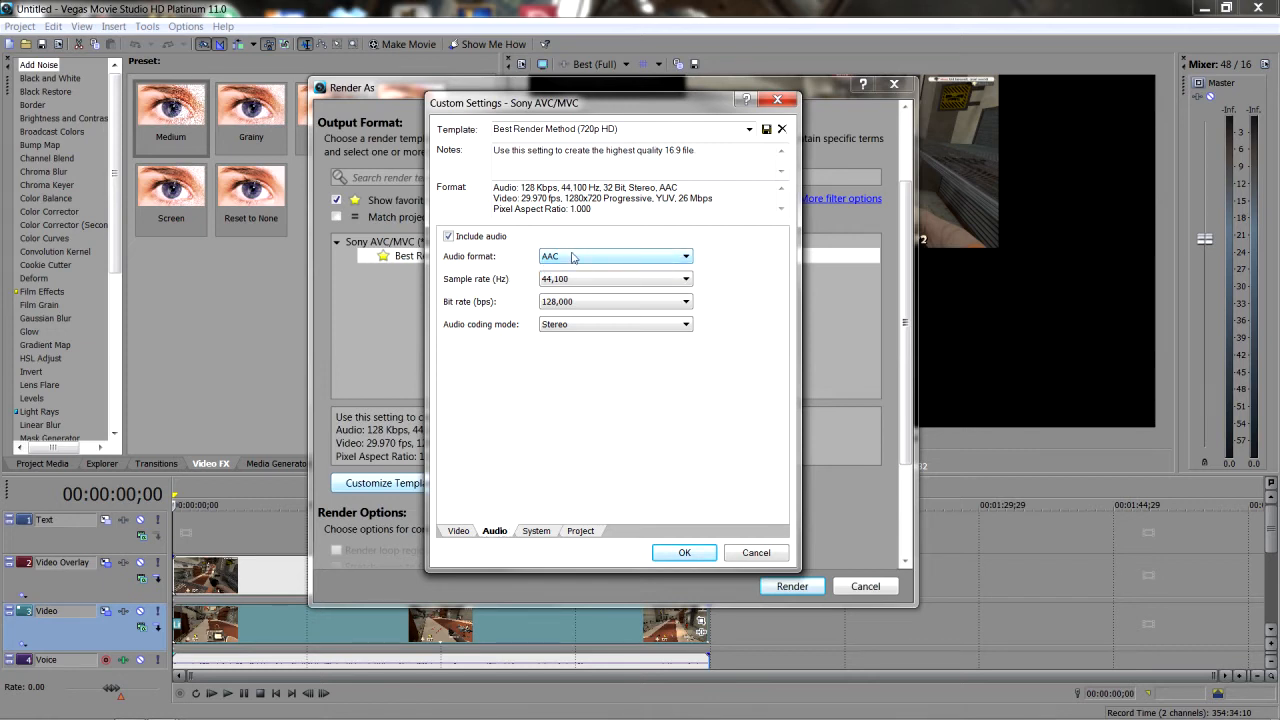
click(577, 284)
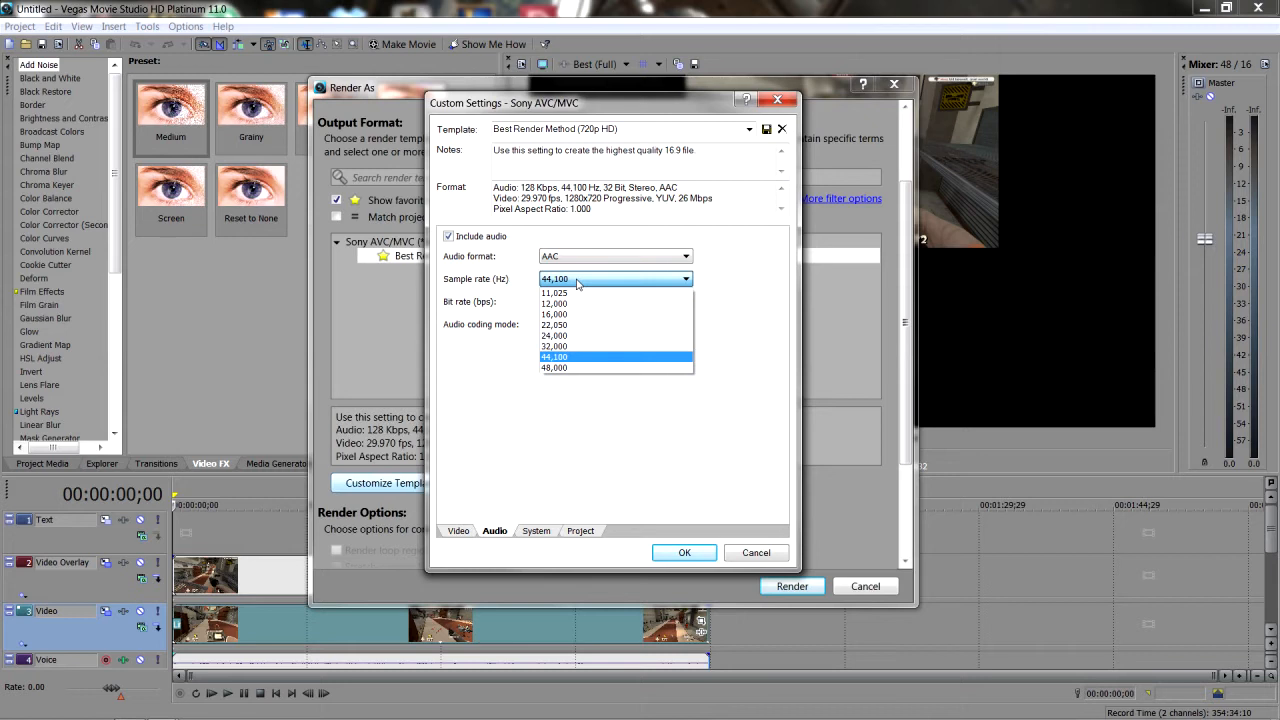
click(583, 368)
click(590, 279)
click(582, 357)
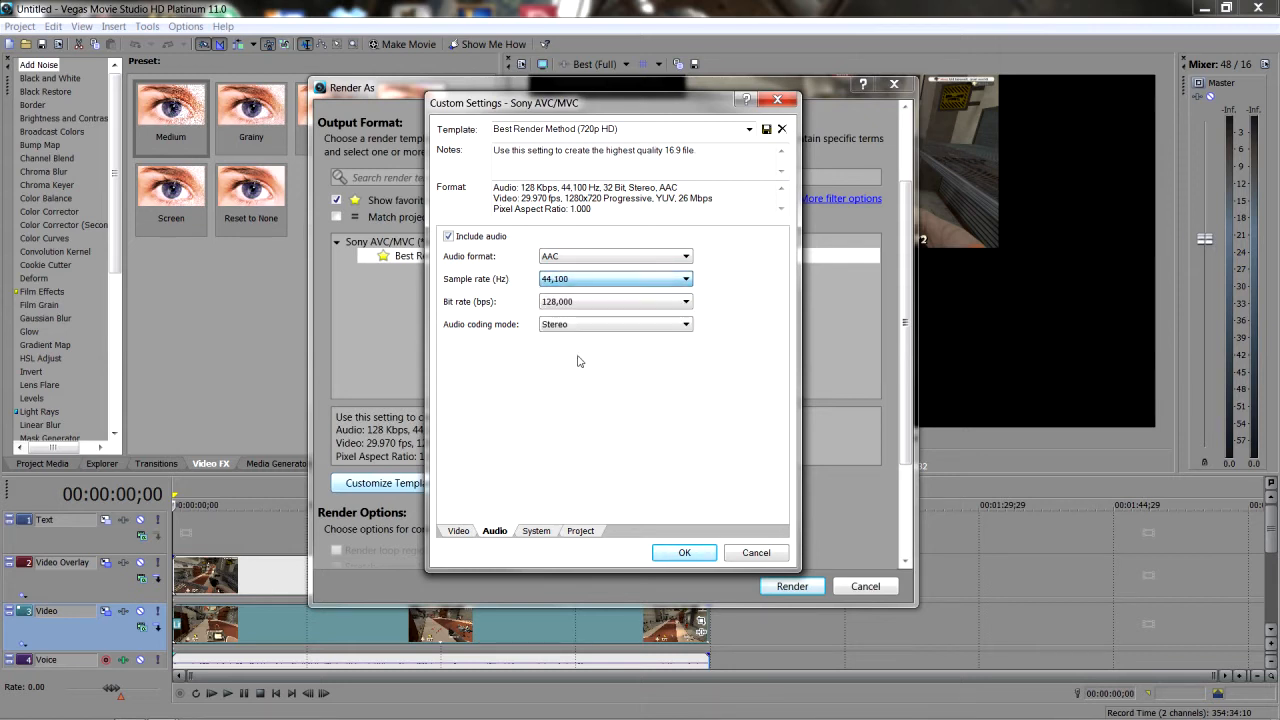
click(570, 301)
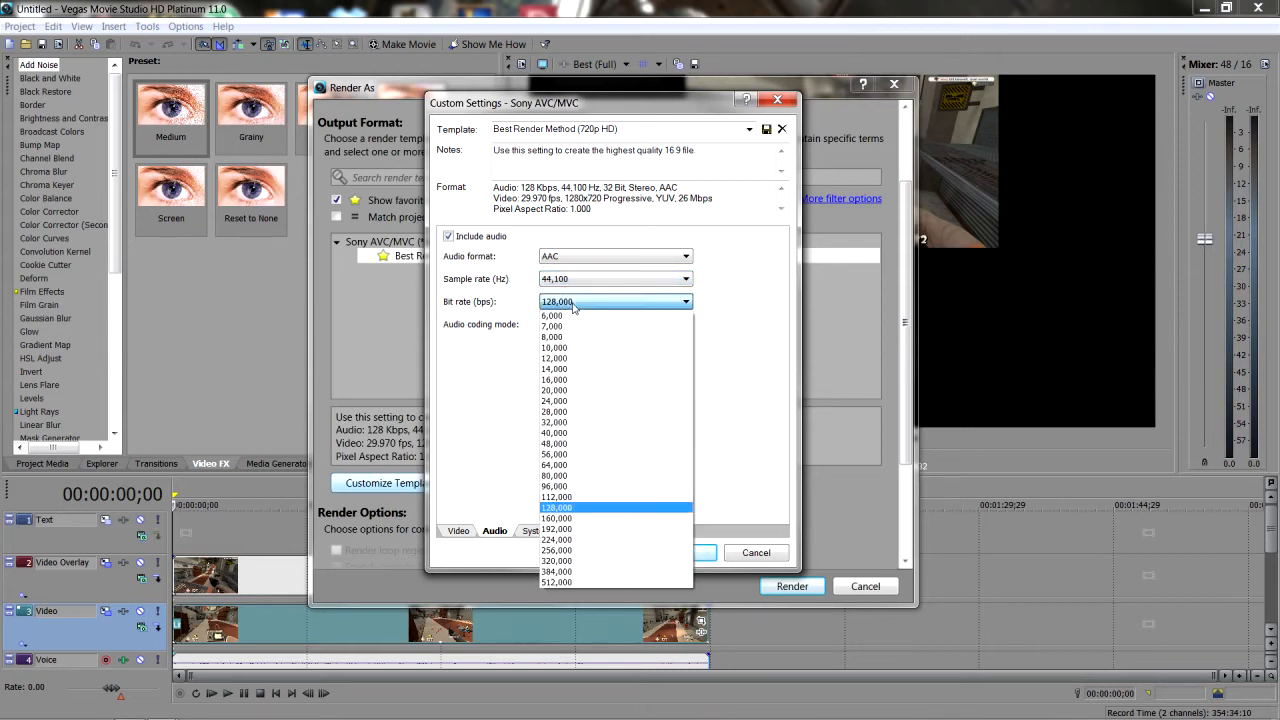
click(574, 305)
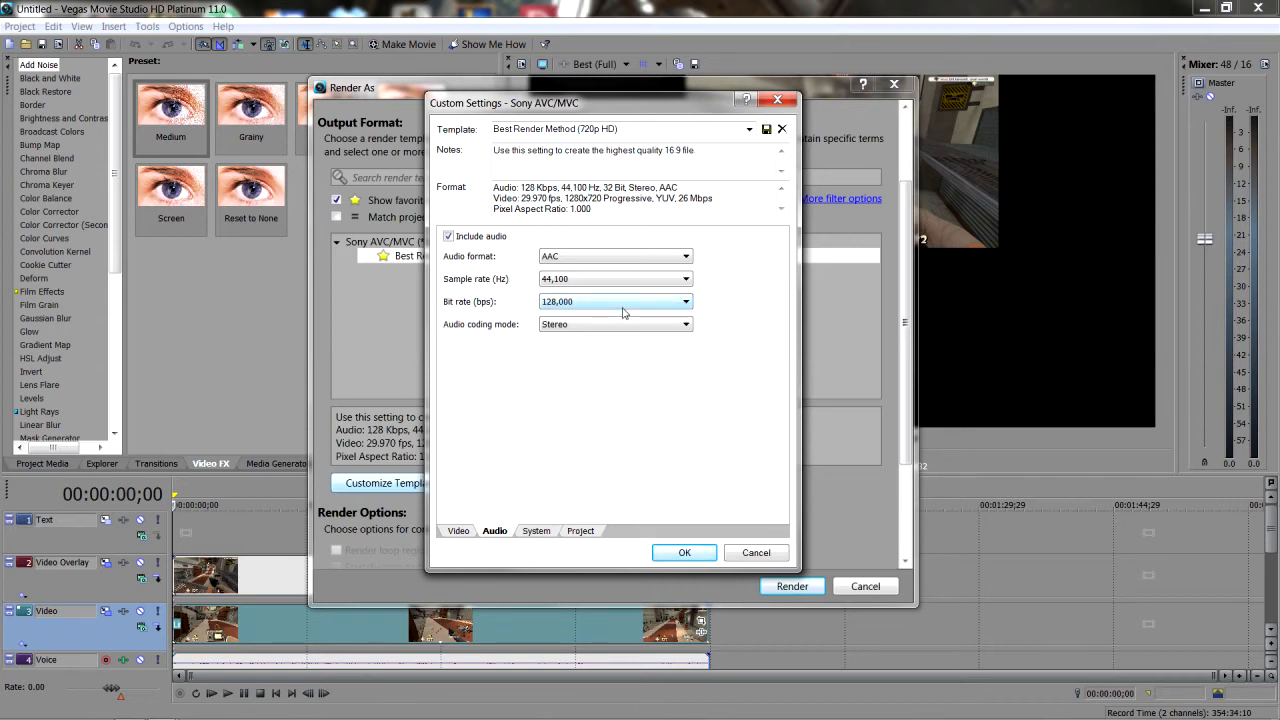
click(612, 326)
click(612, 328)
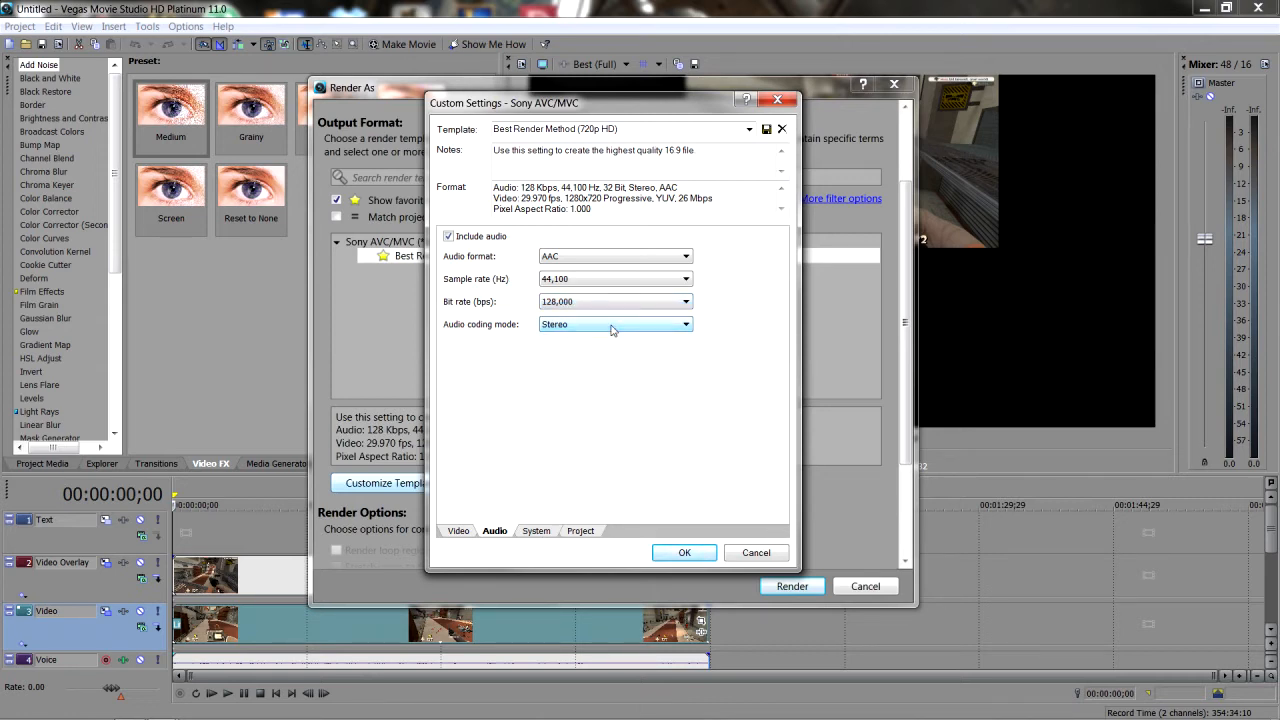
Step: Check the template's file format, video rendering quality and stereoscopic 3D options, and accept the custom settings
click(537, 531)
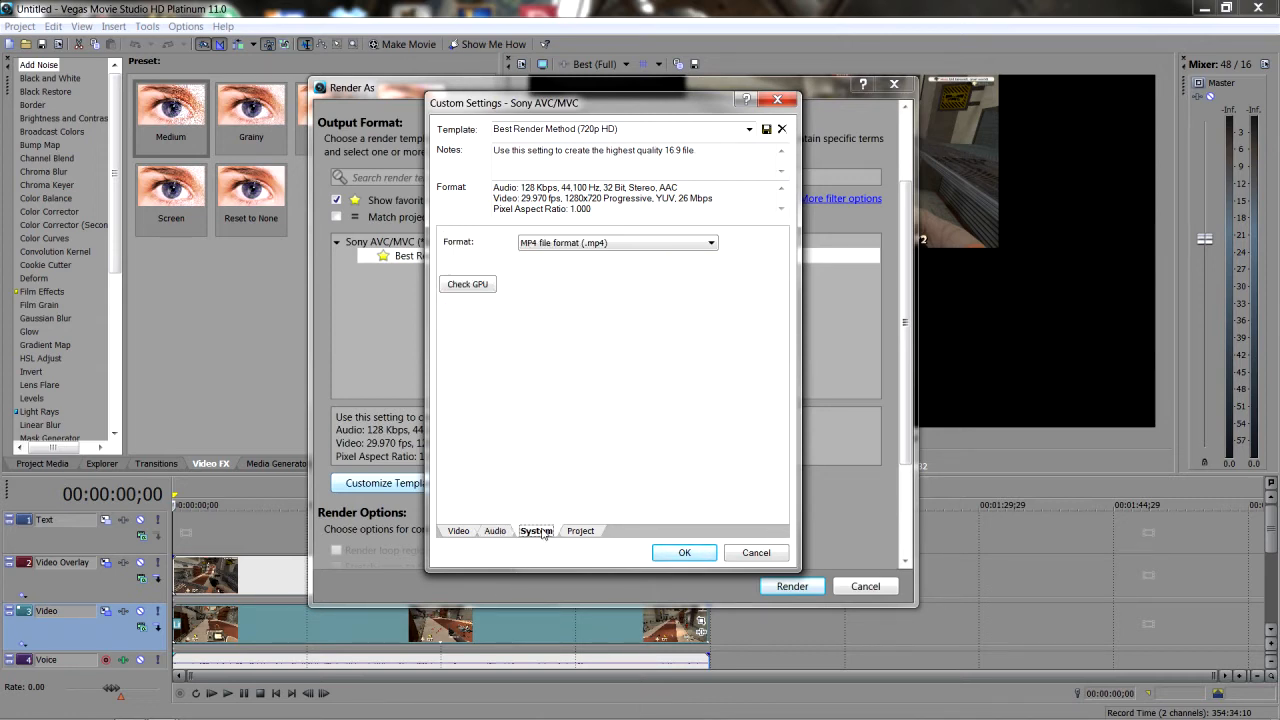
click(645, 245)
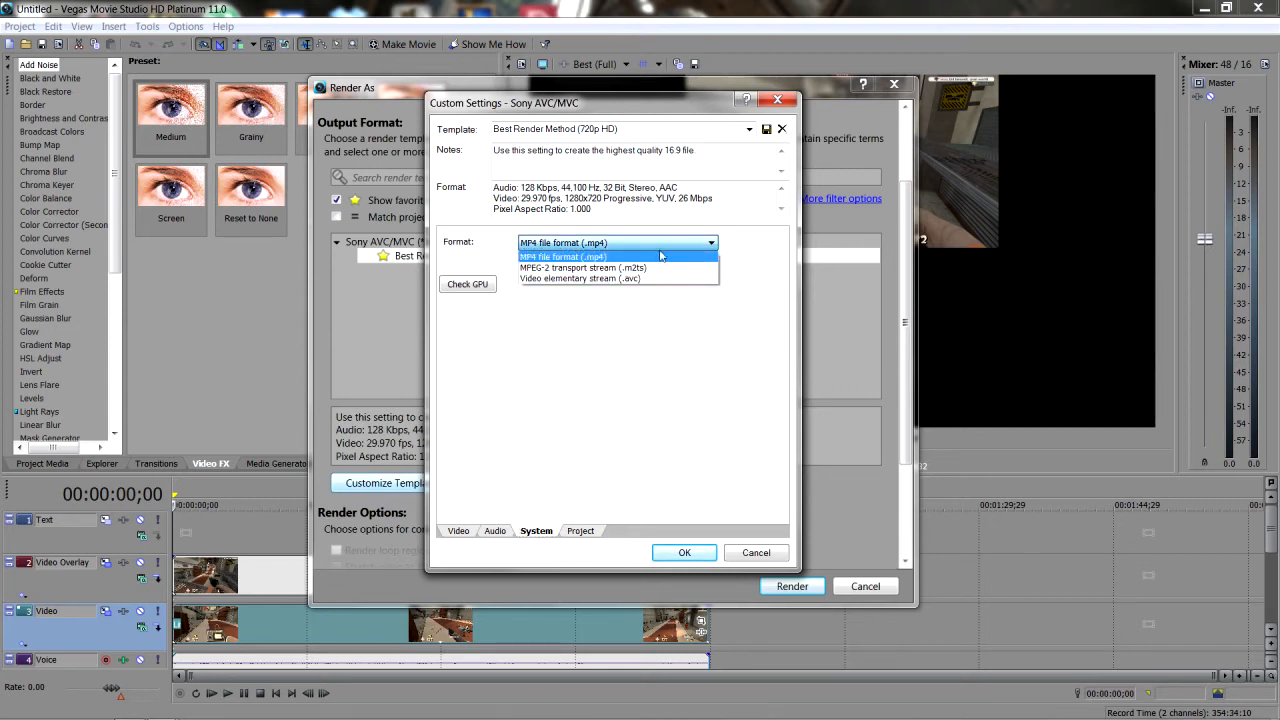
click(660, 247)
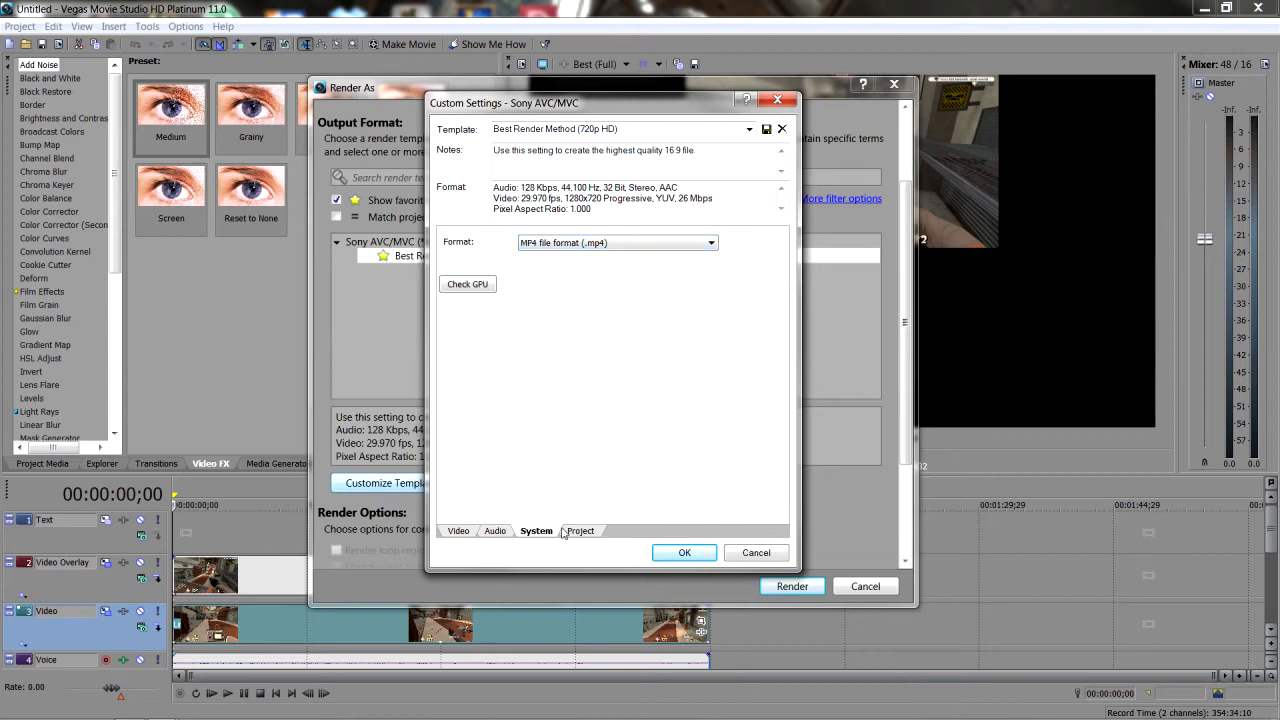
click(566, 531)
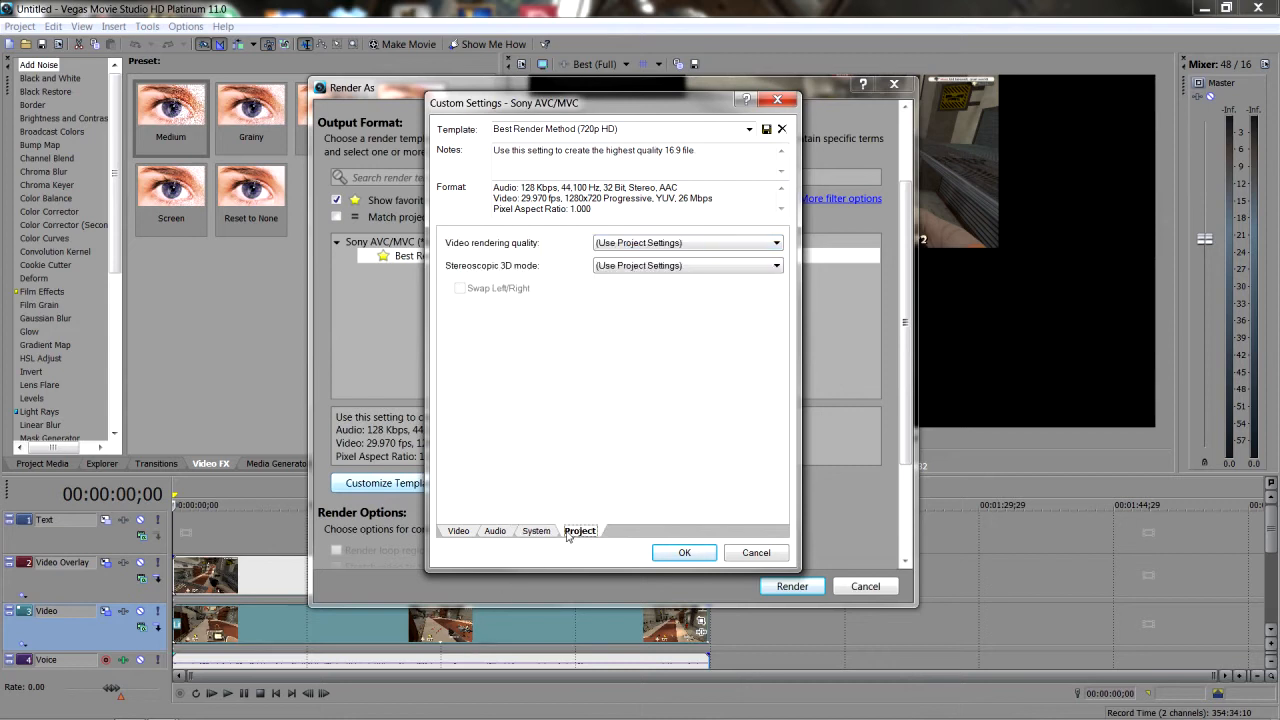
click(714, 249)
click(685, 297)
click(682, 266)
click(684, 271)
click(462, 531)
click(670, 554)
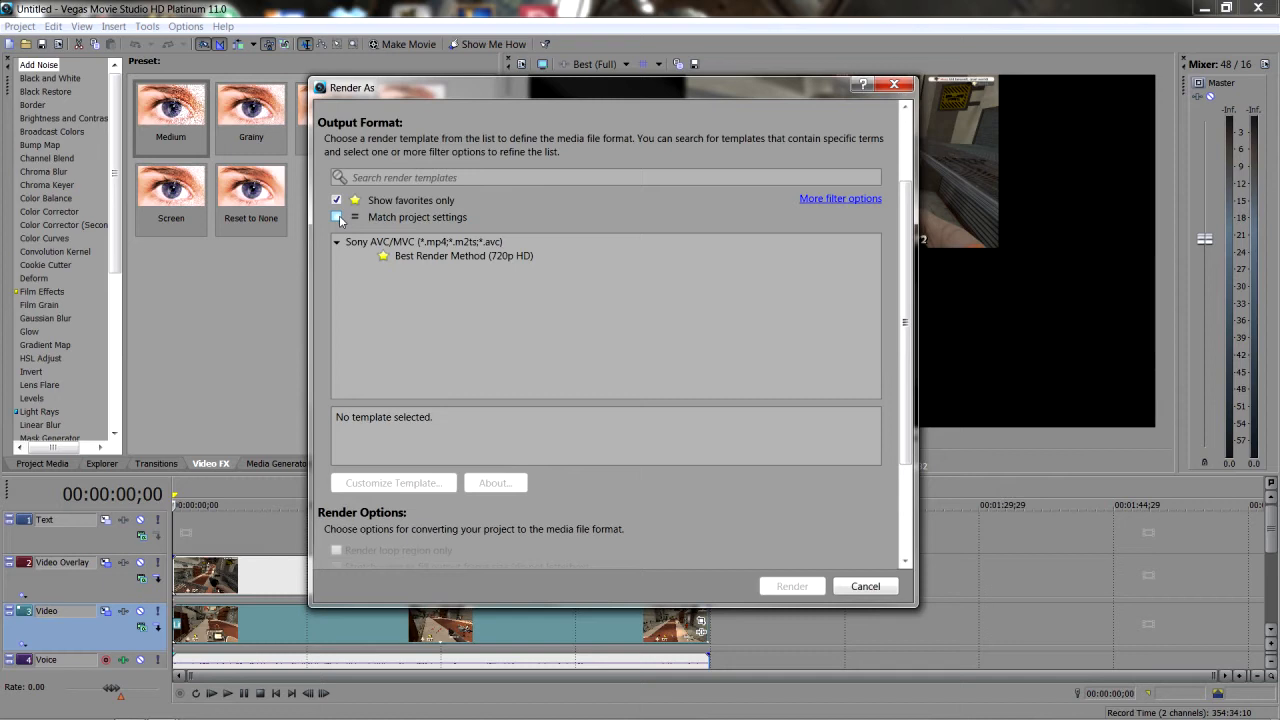
Step: Search the render templates for 720p, showing non-favorites too before limiting the list to favorites again
click(338, 177)
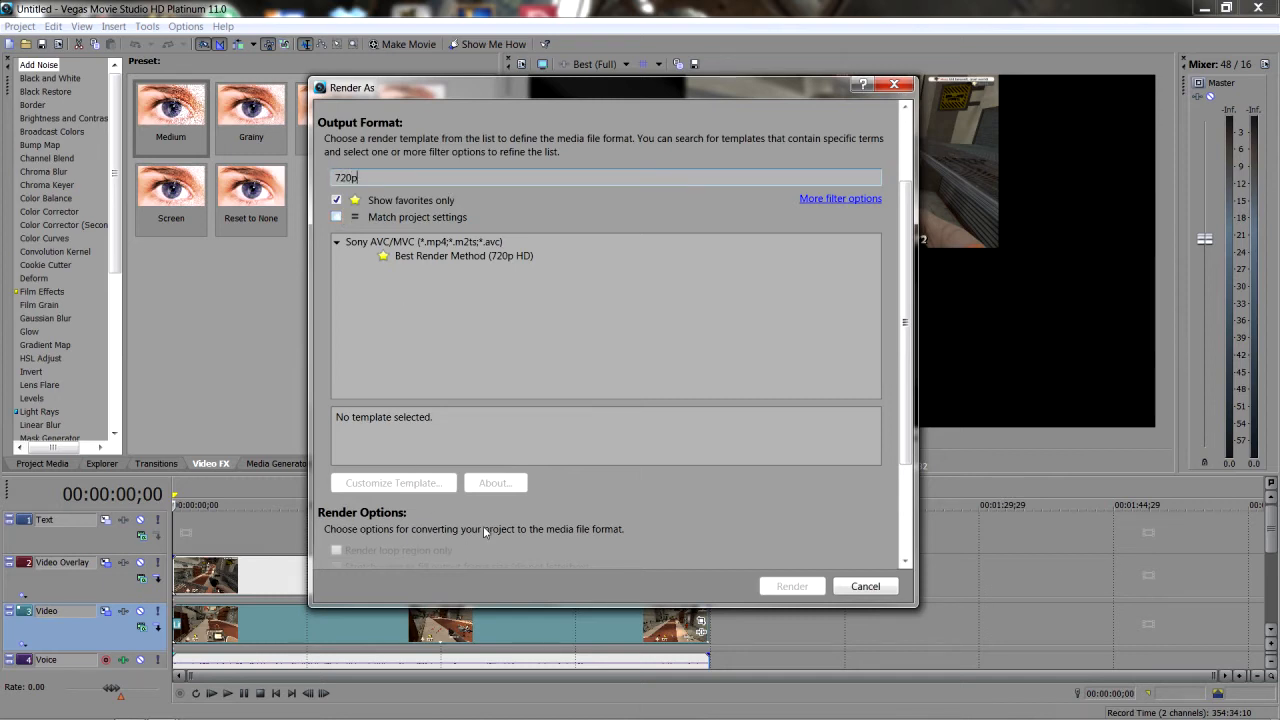
scroll(741, 472, up, 3)
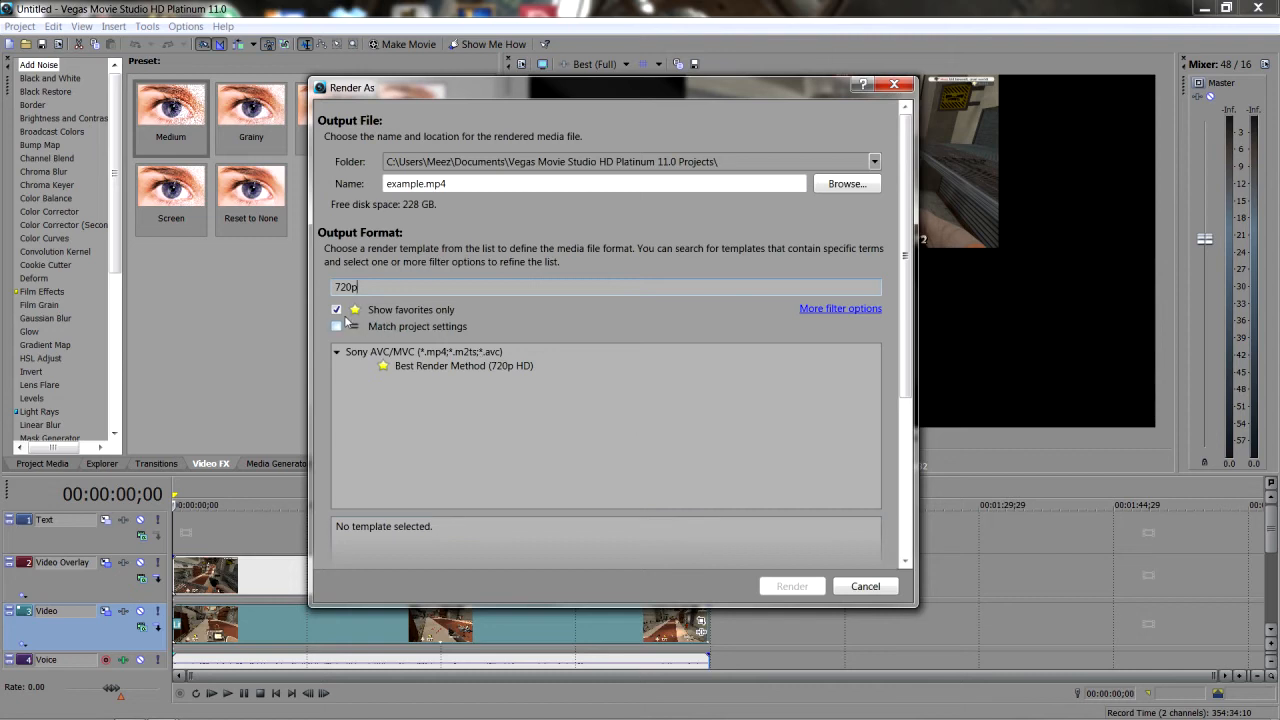
click(337, 310)
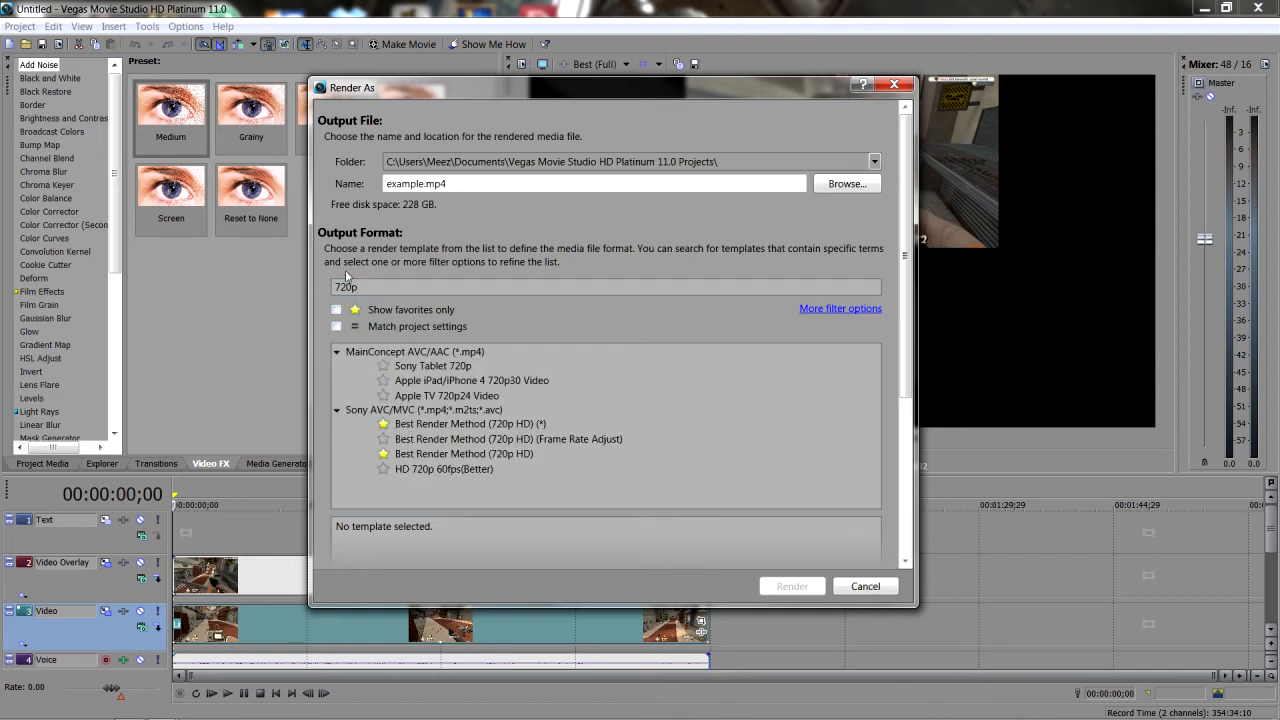
click(337, 310)
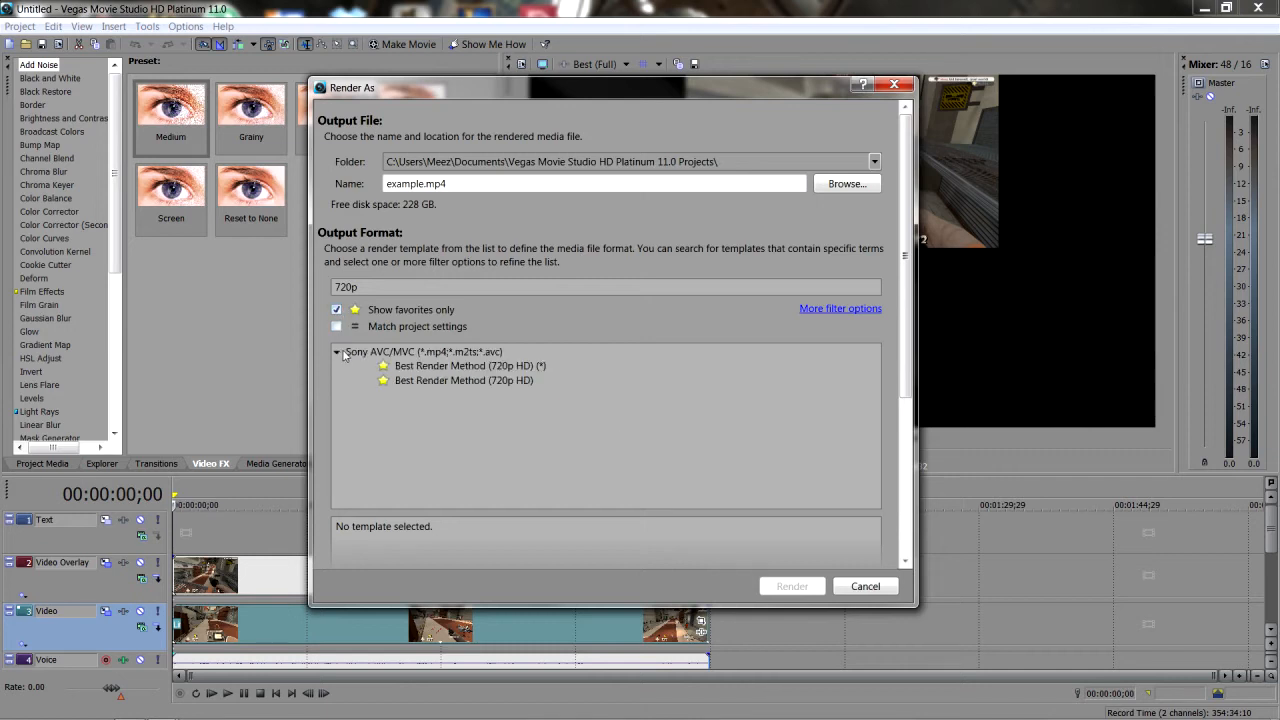
Step: Unfavorite the Best Render Method (720p HD) template and start rendering example.mp4 with the customized (*) version, cancelling the render partway
click(384, 381)
click(437, 367)
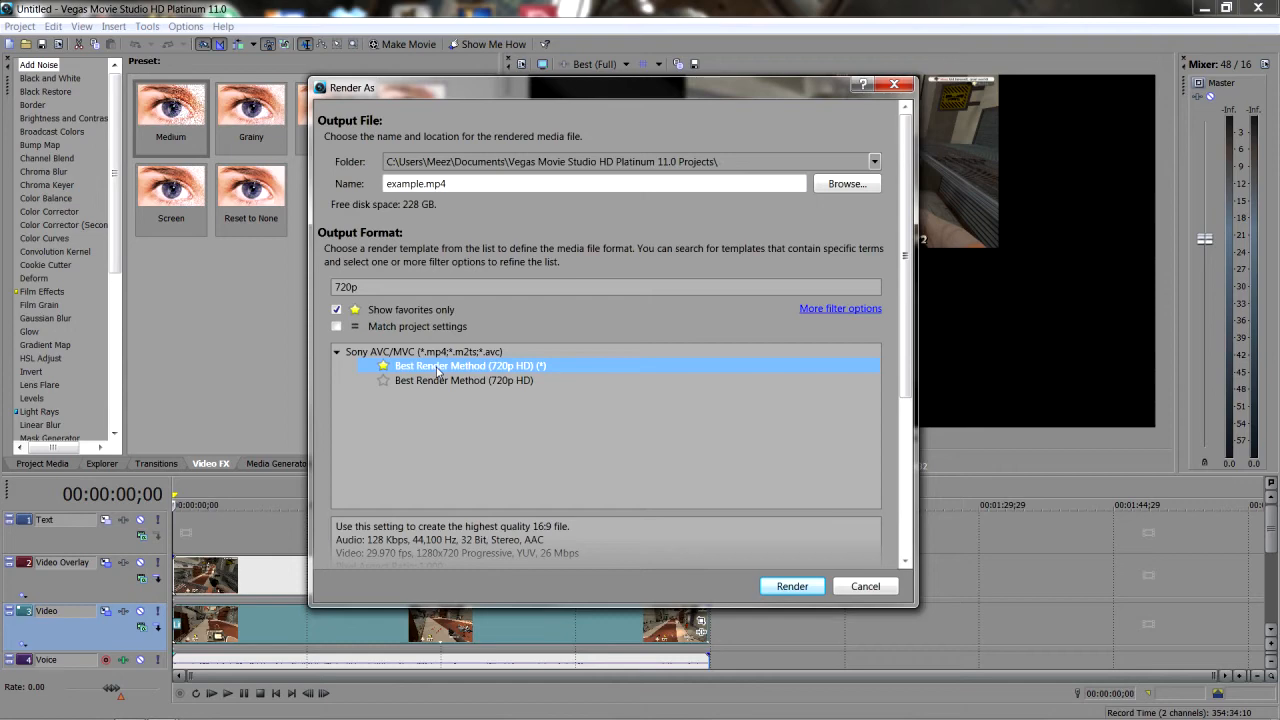
click(790, 587)
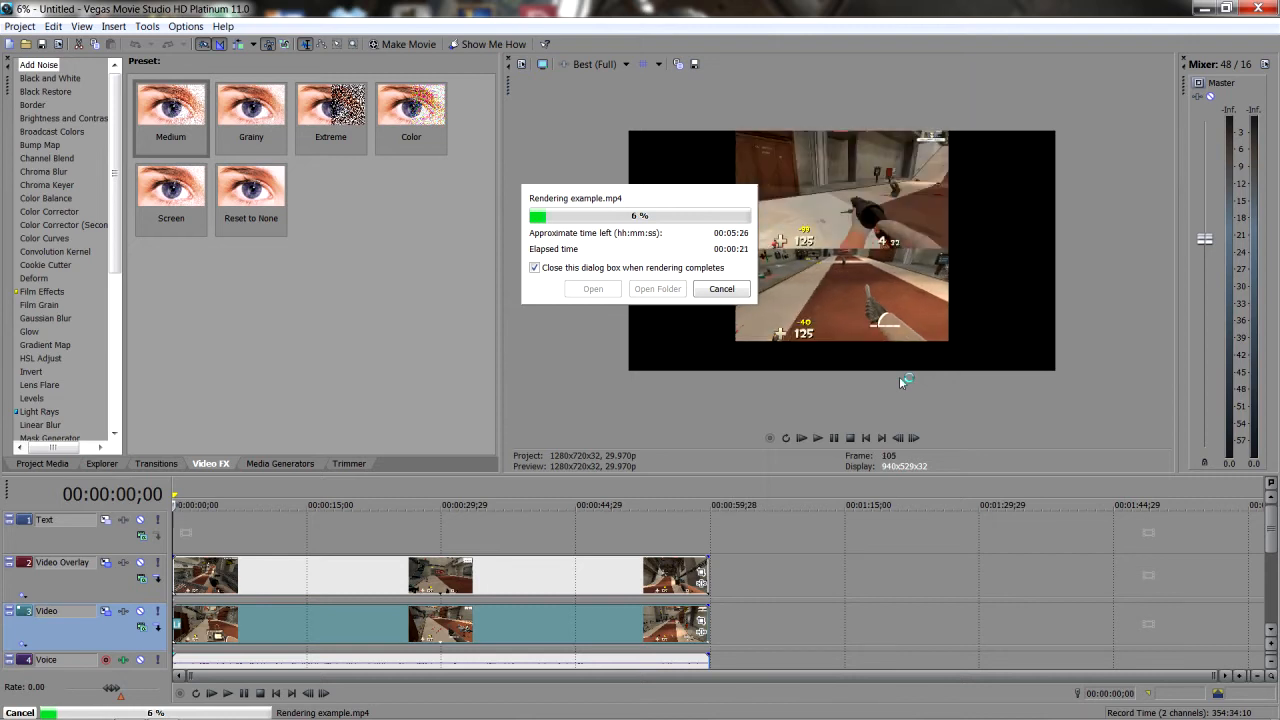
click(726, 289)
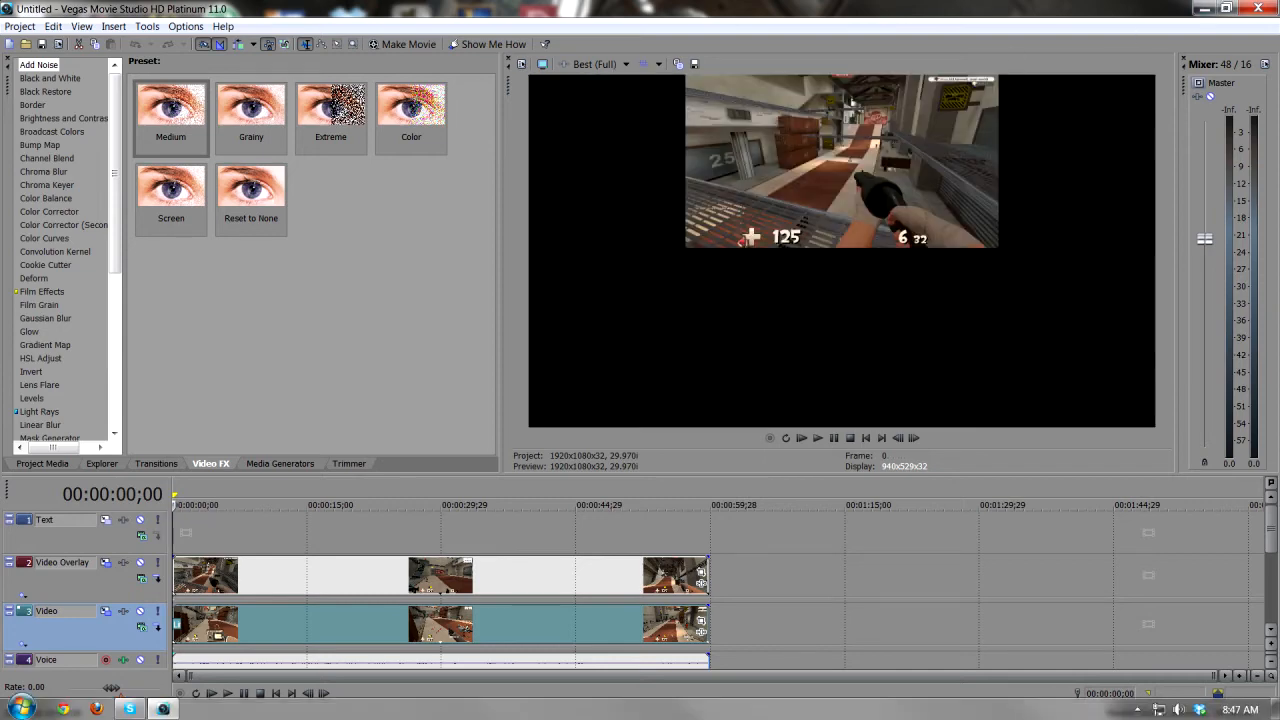
Step: Play the intro video in Windows Media Player, move its window fully into view and lower the volume
click(22, 708)
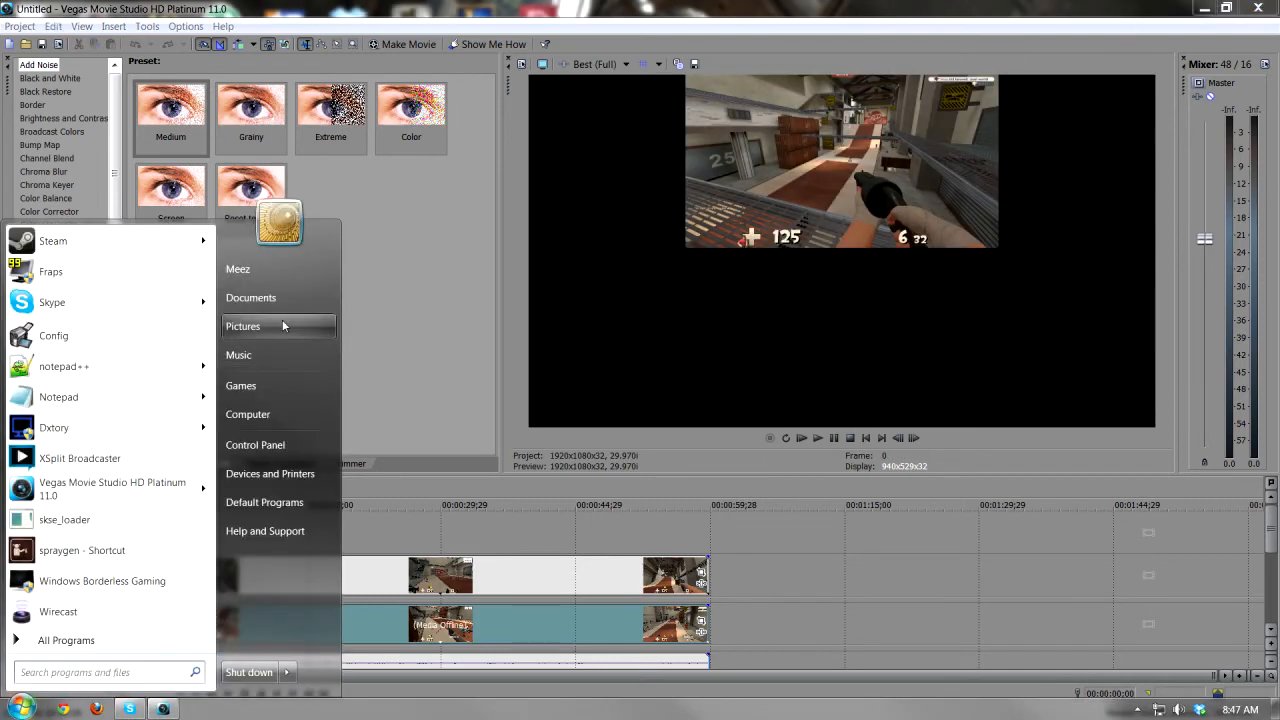
click(422, 331)
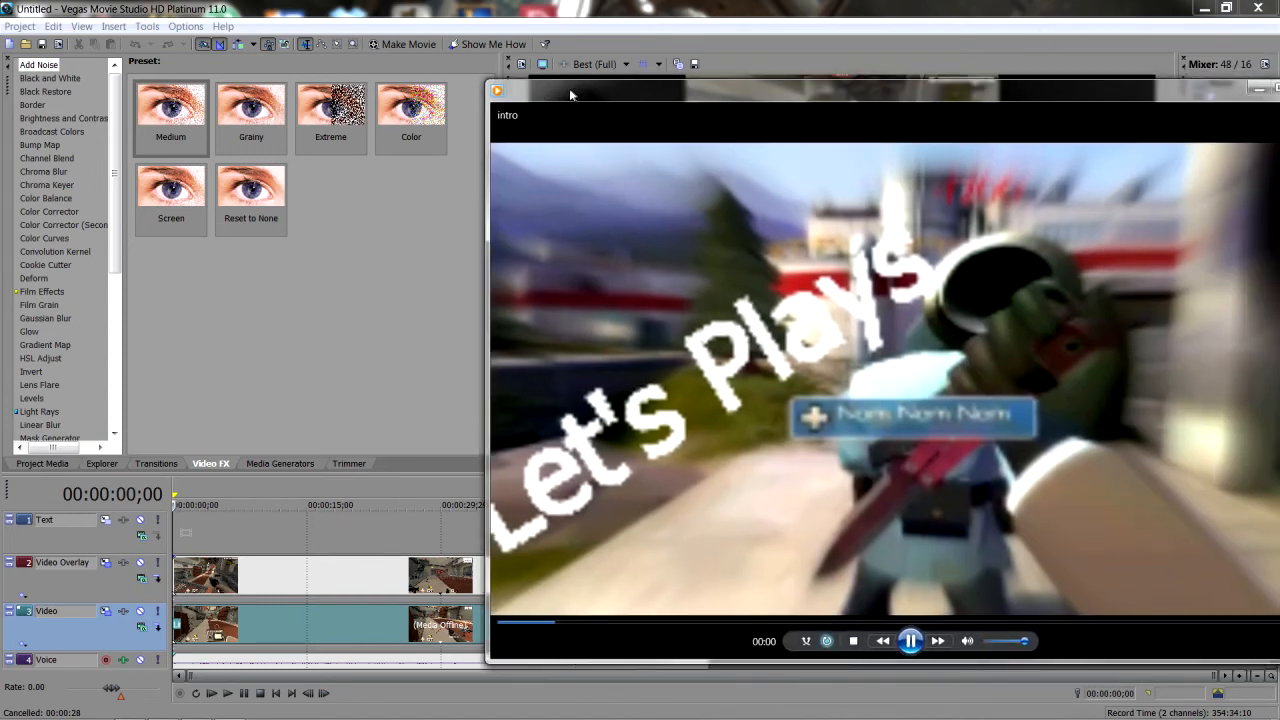
drag(569, 88, 291, 48)
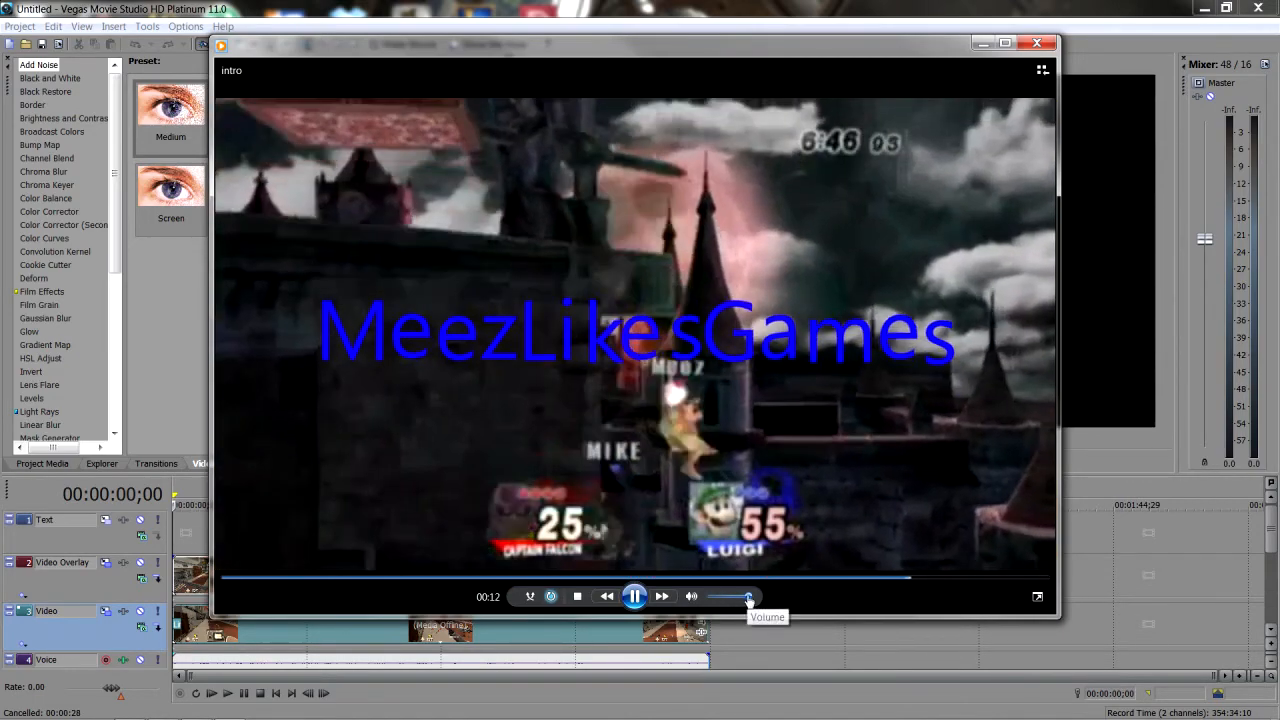
drag(749, 600, 720, 606)
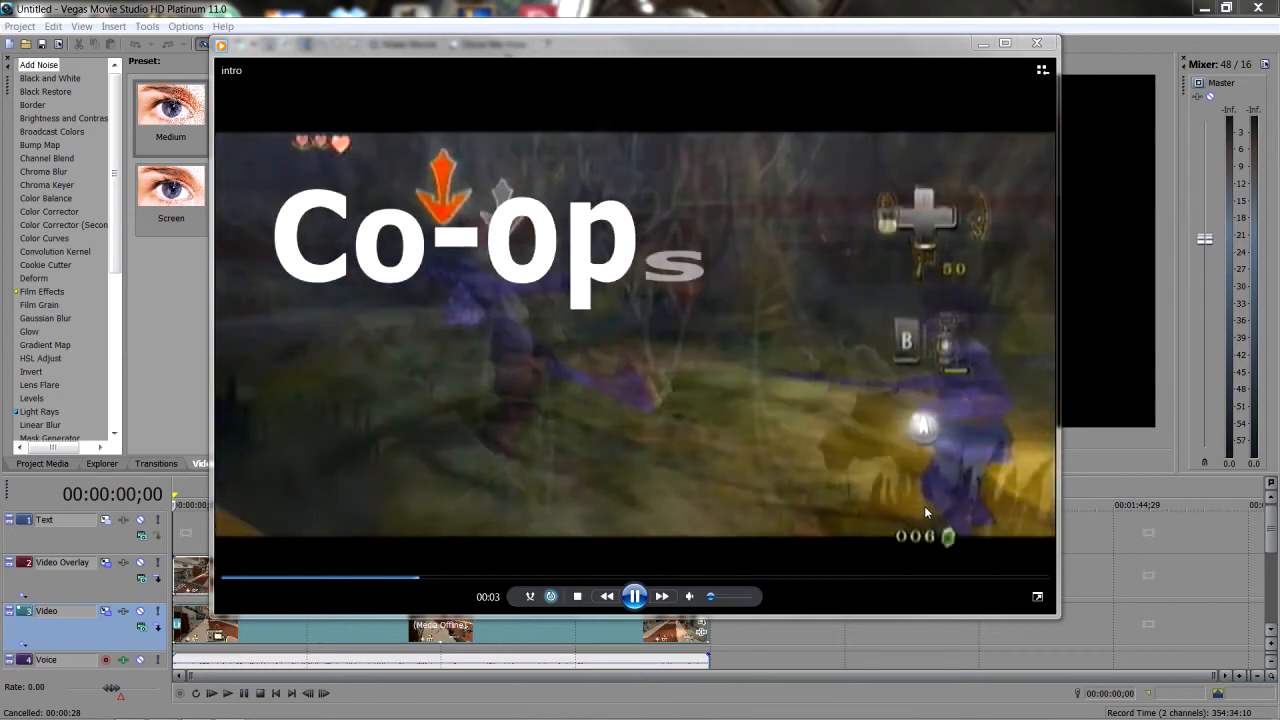
Step: Close the intro video and disable resampling in the properties of the clip on the Video Overlay track
click(1037, 44)
right_click(274, 579)
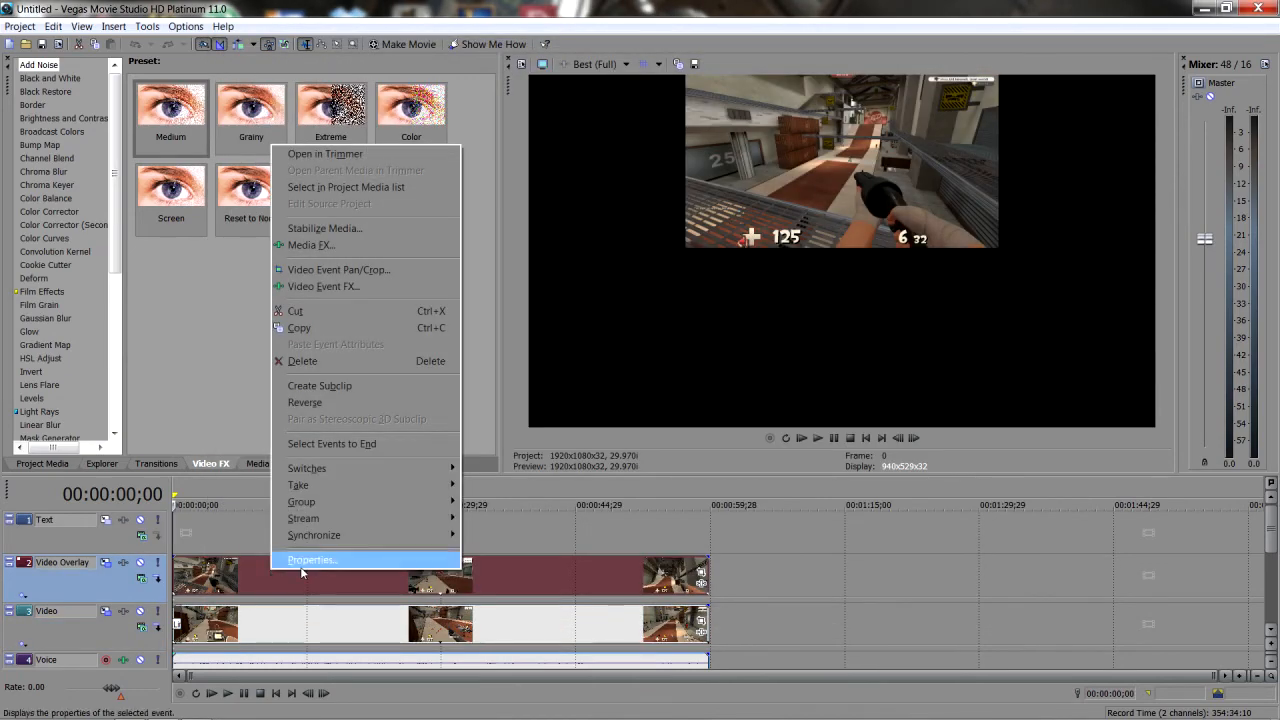
click(390, 559)
click(521, 302)
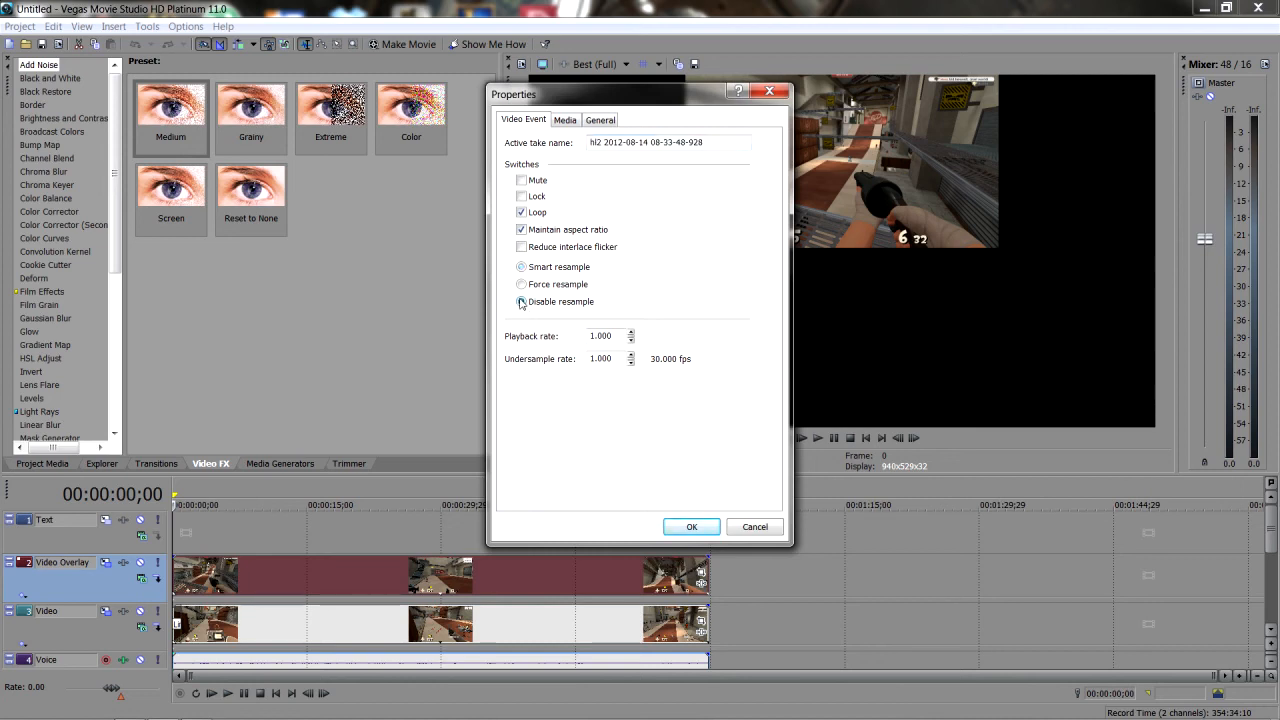
click(521, 230)
click(708, 531)
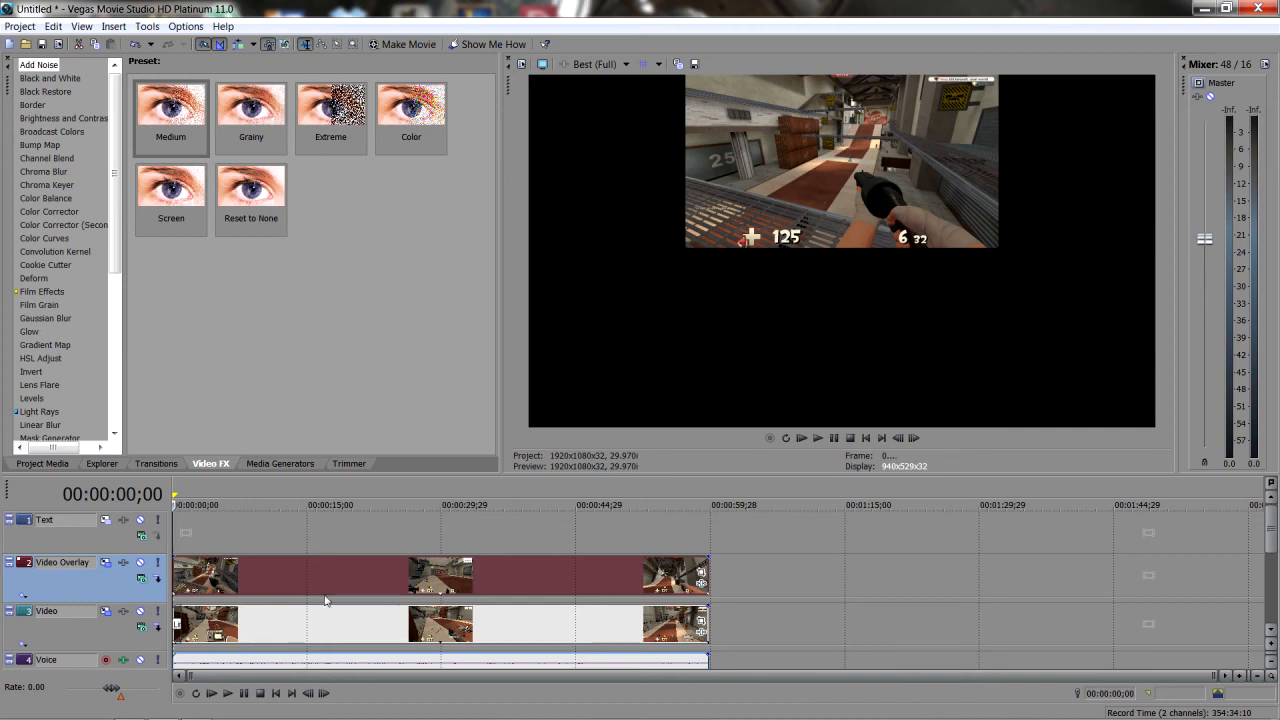
Step: Disable resampling for the gameplay clip on the Video track through its event properties
click(262, 620)
right_click(262, 622)
click(280, 617)
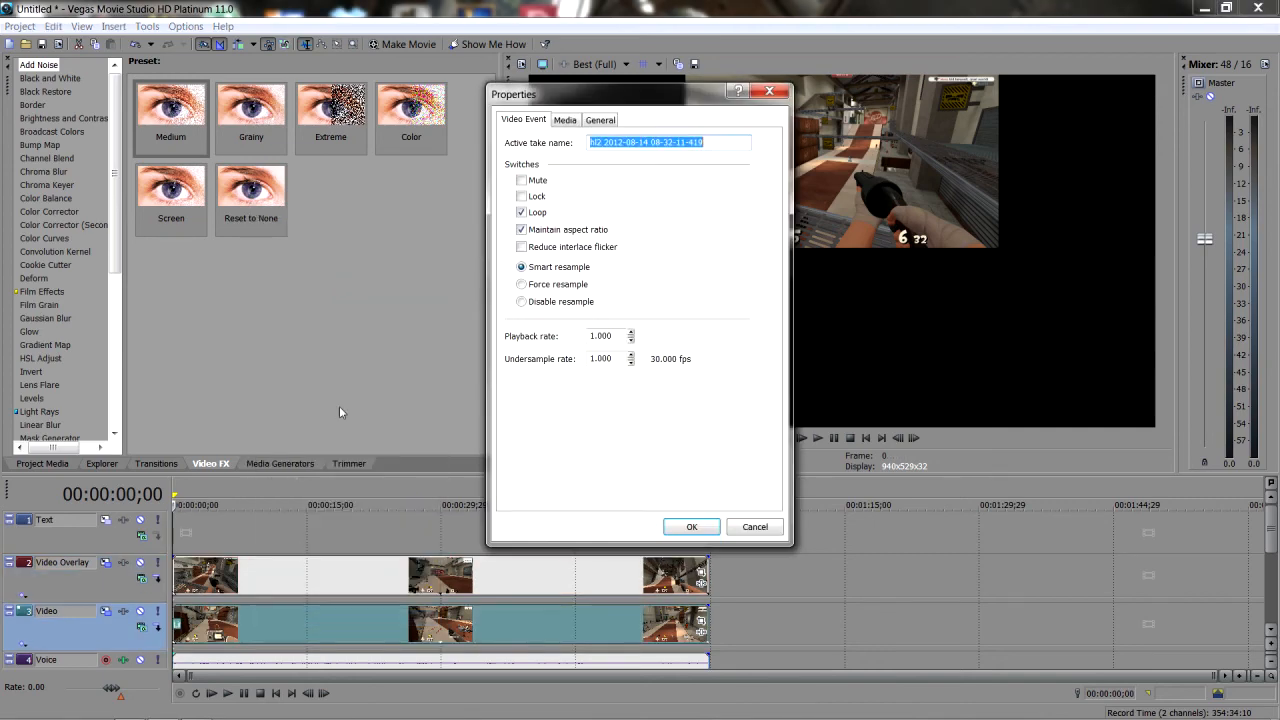
click(521, 301)
click(521, 229)
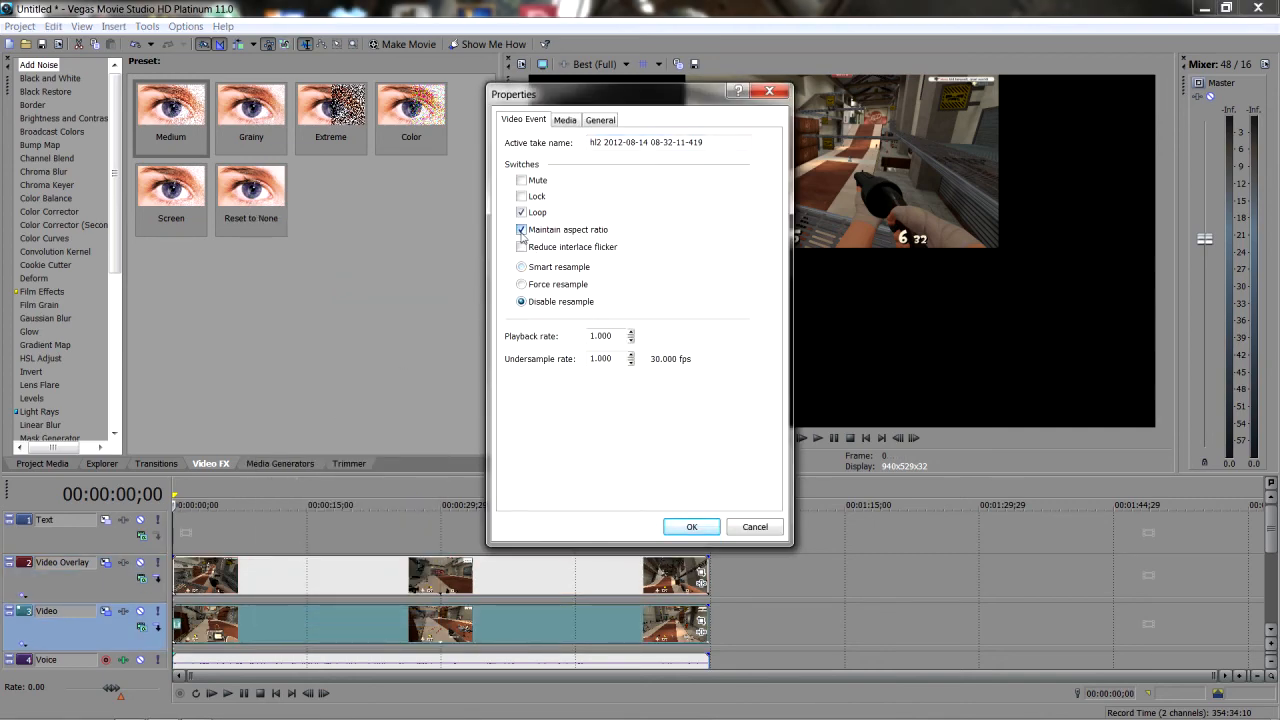
click(521, 246)
click(691, 527)
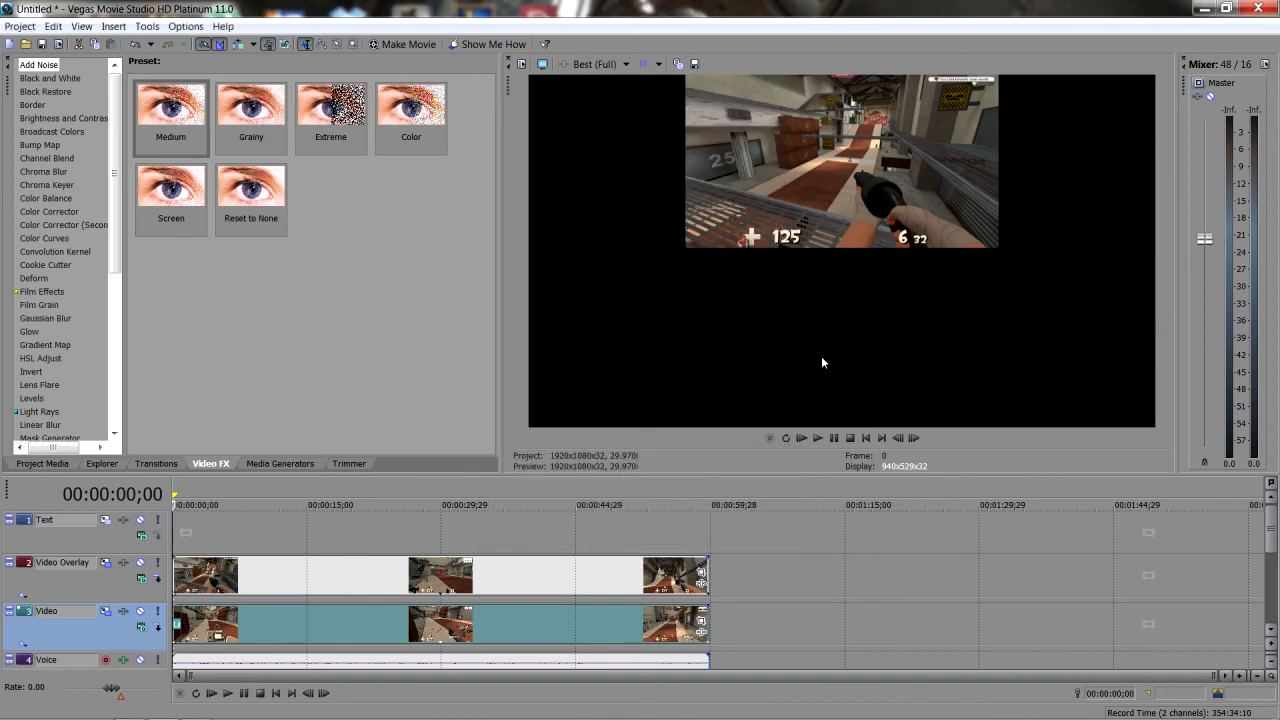
Step: Play the split-screen project from the start, restart the preview, and pause it after a moment
click(817, 437)
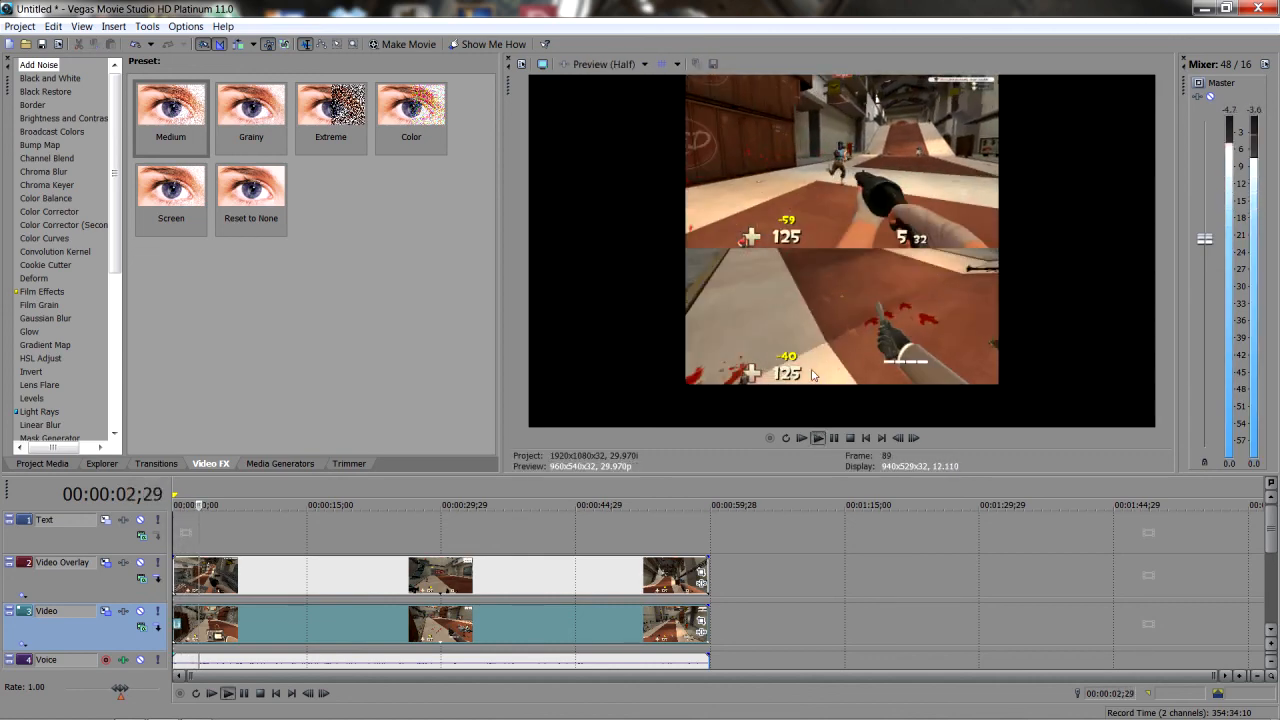
click(817, 437)
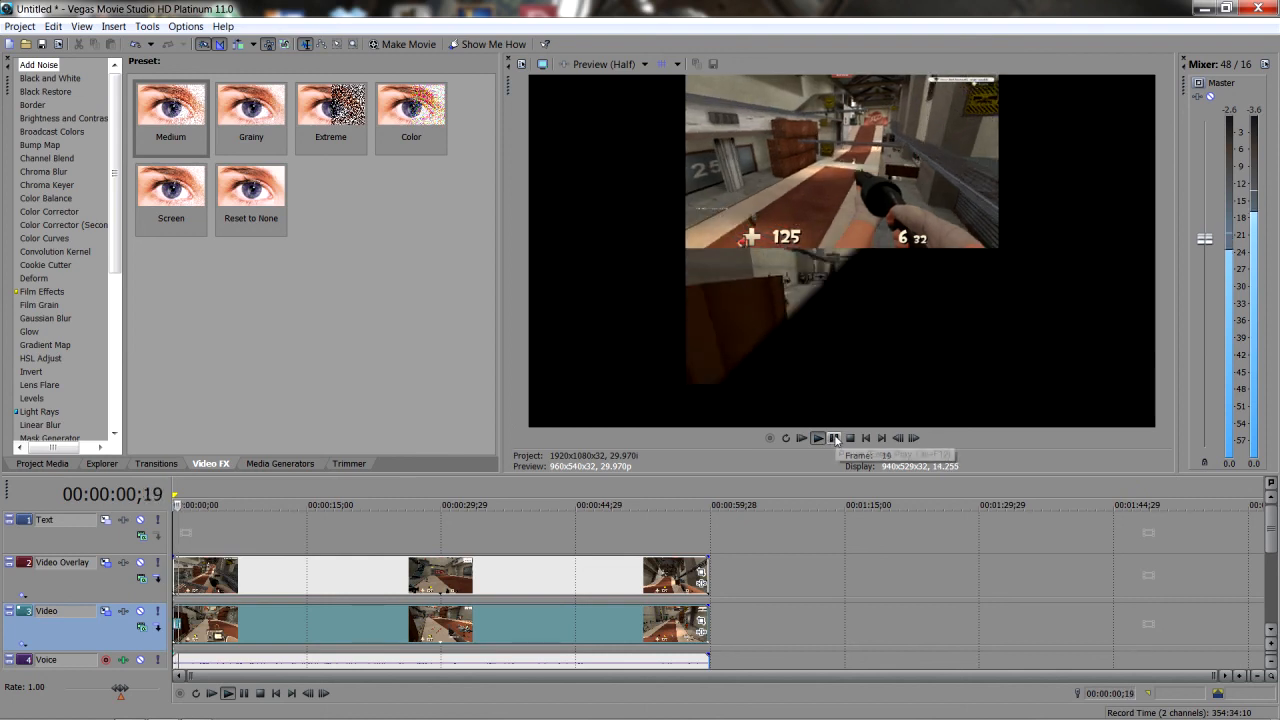
key(Return)
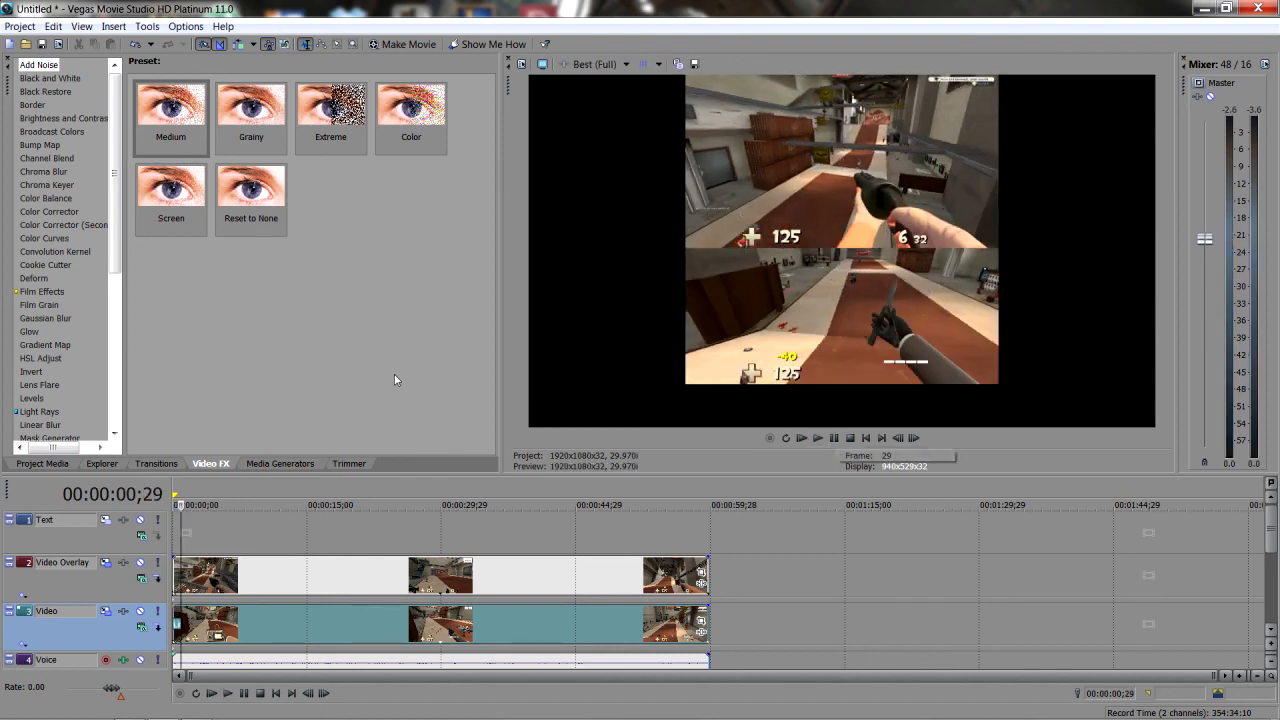